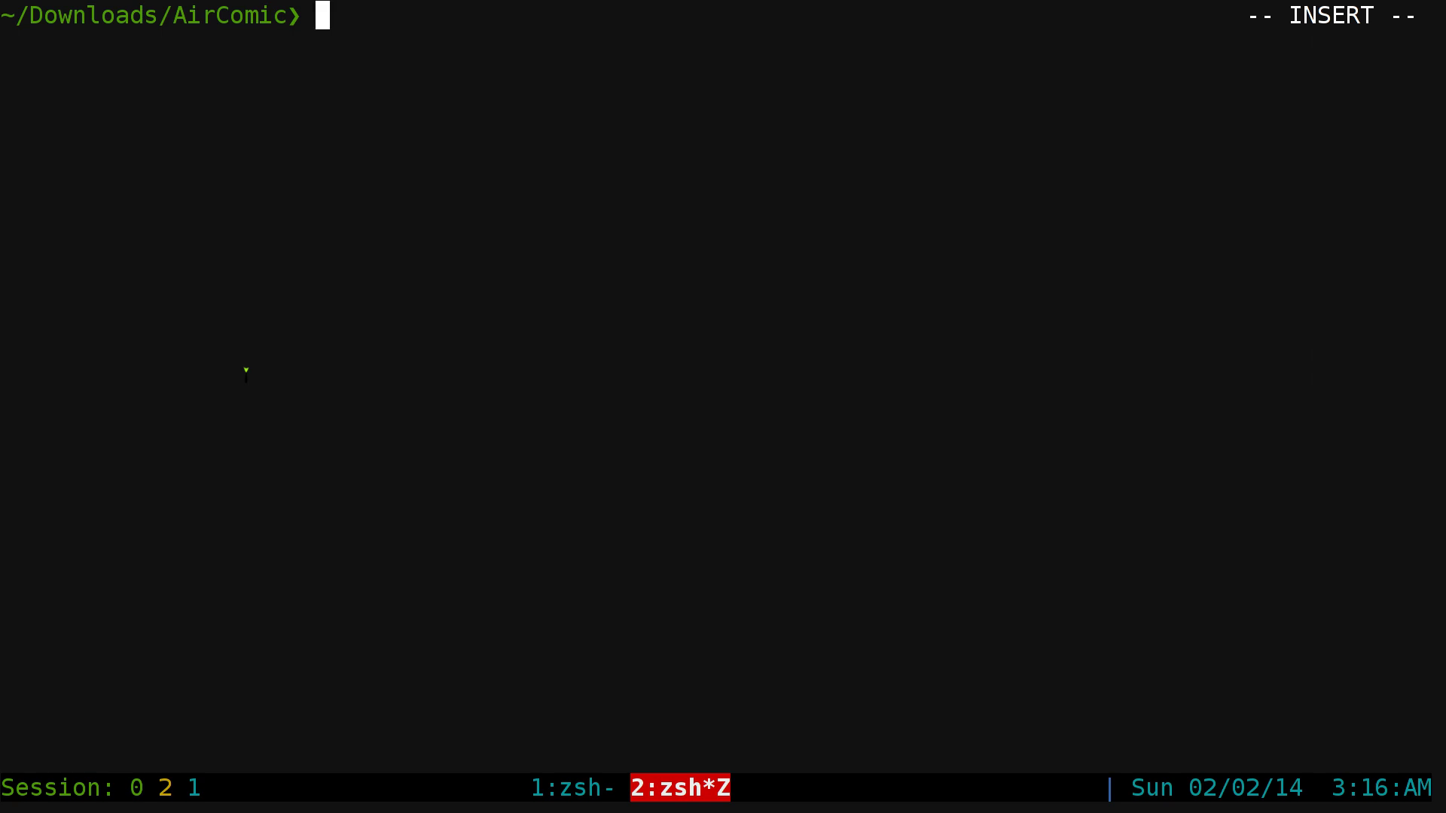
- Run pkm-search java, stop it, and clear the terminal
text(pkm-search )
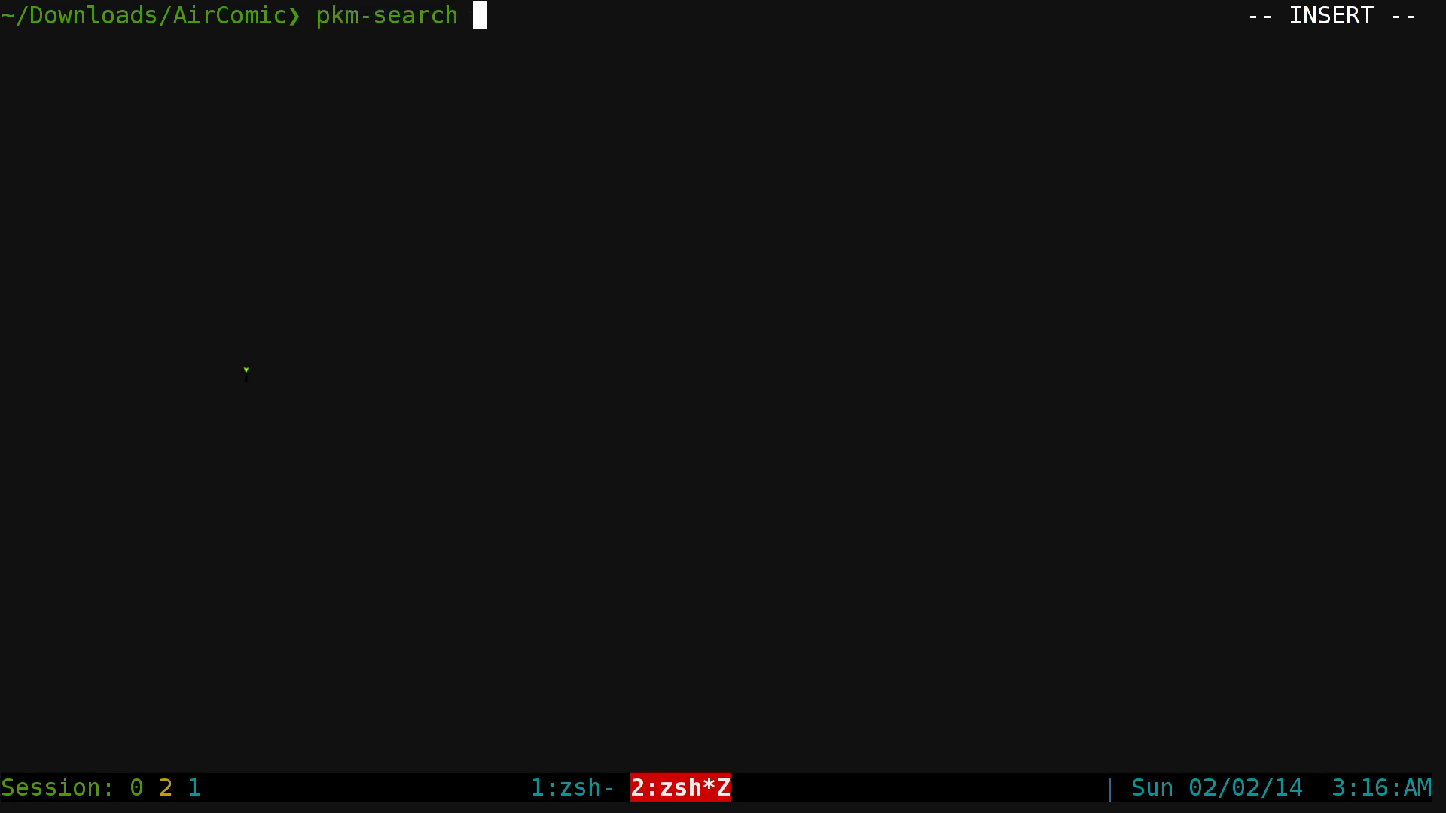
text(java)
key(Return)
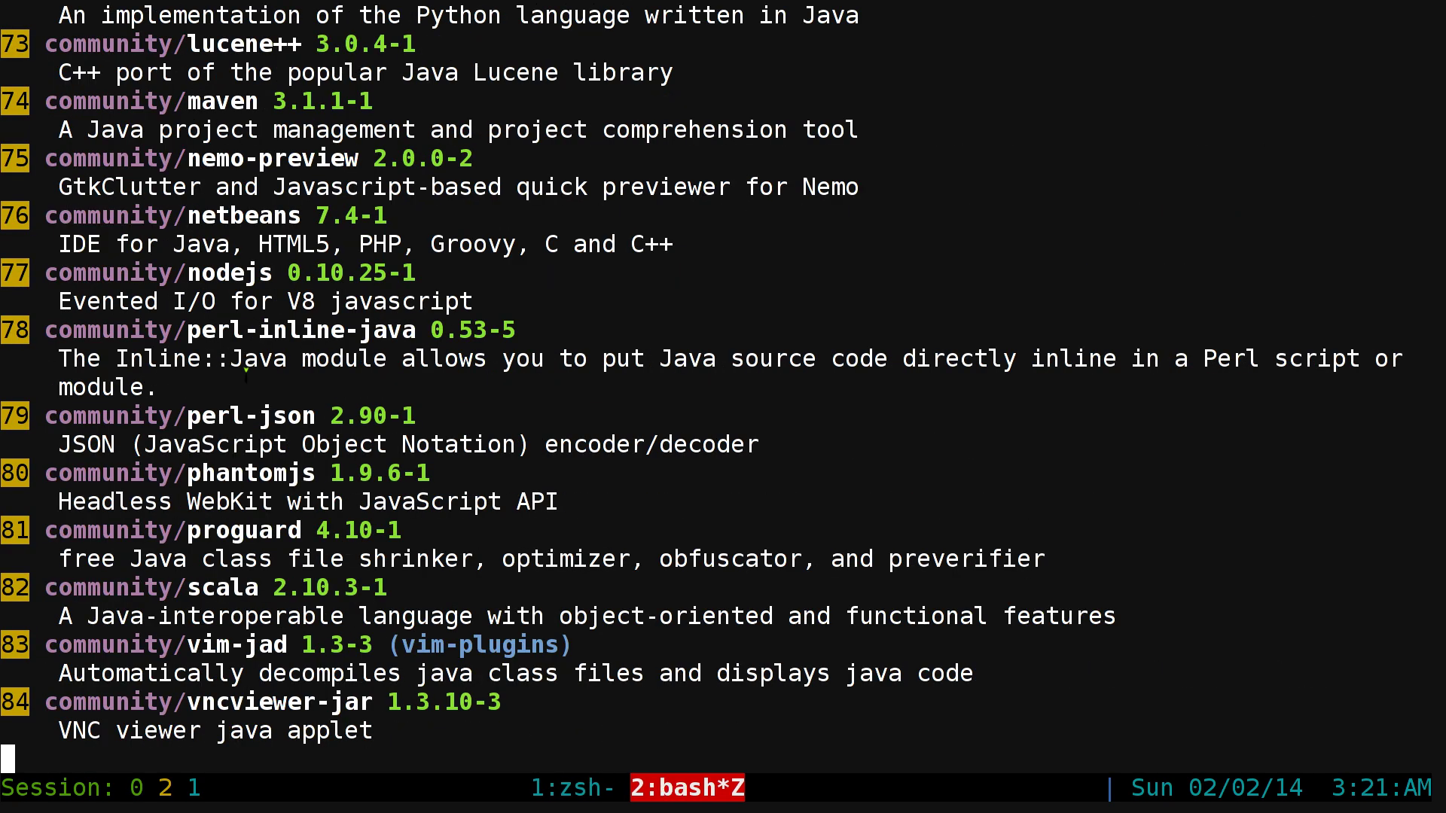
key(ctrl+c)
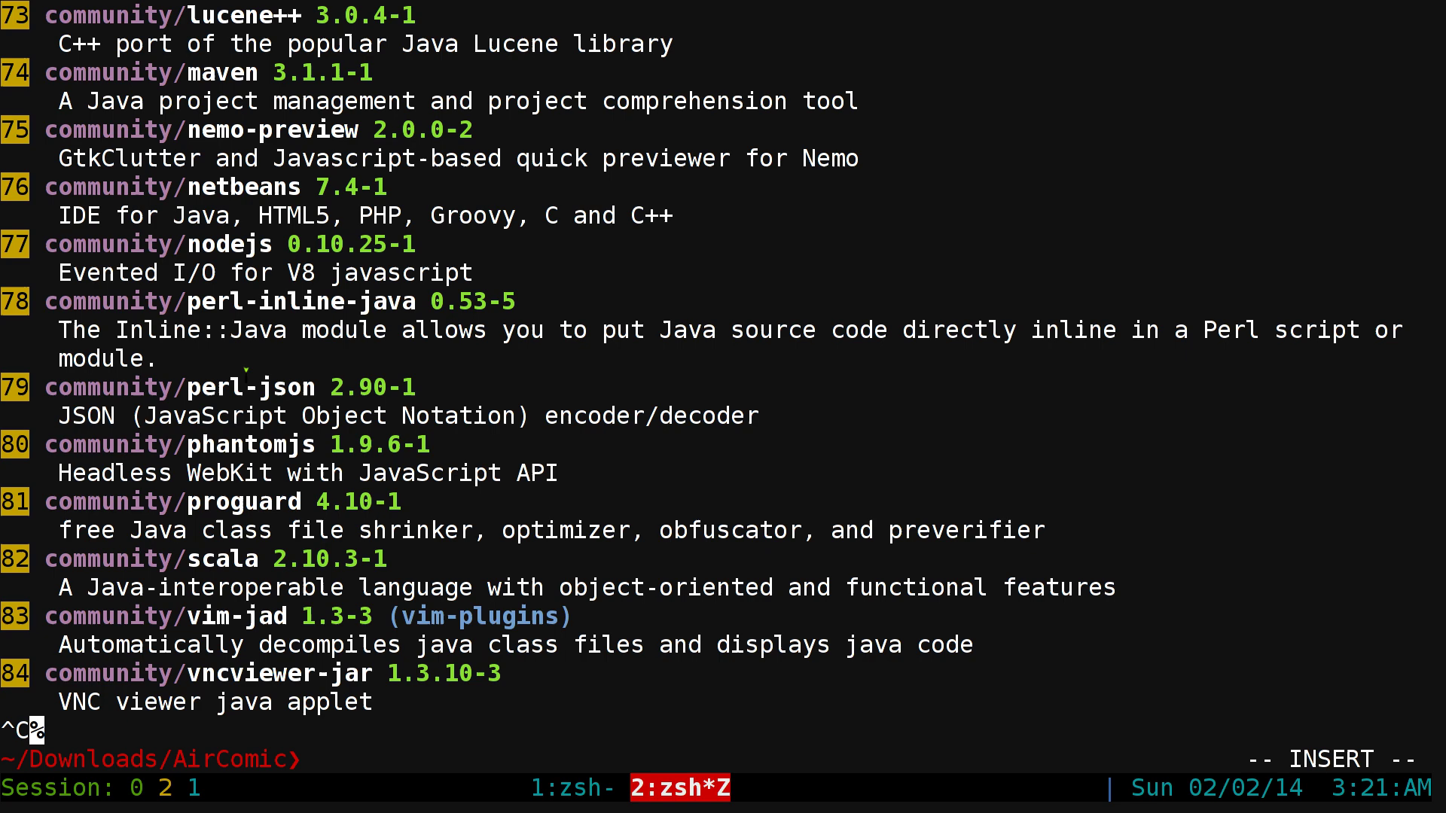
key(ctrl+l)
- Run pkm-search jre, highlight the installed jre7-openjdk package, then clear the screen
text(pkm-)
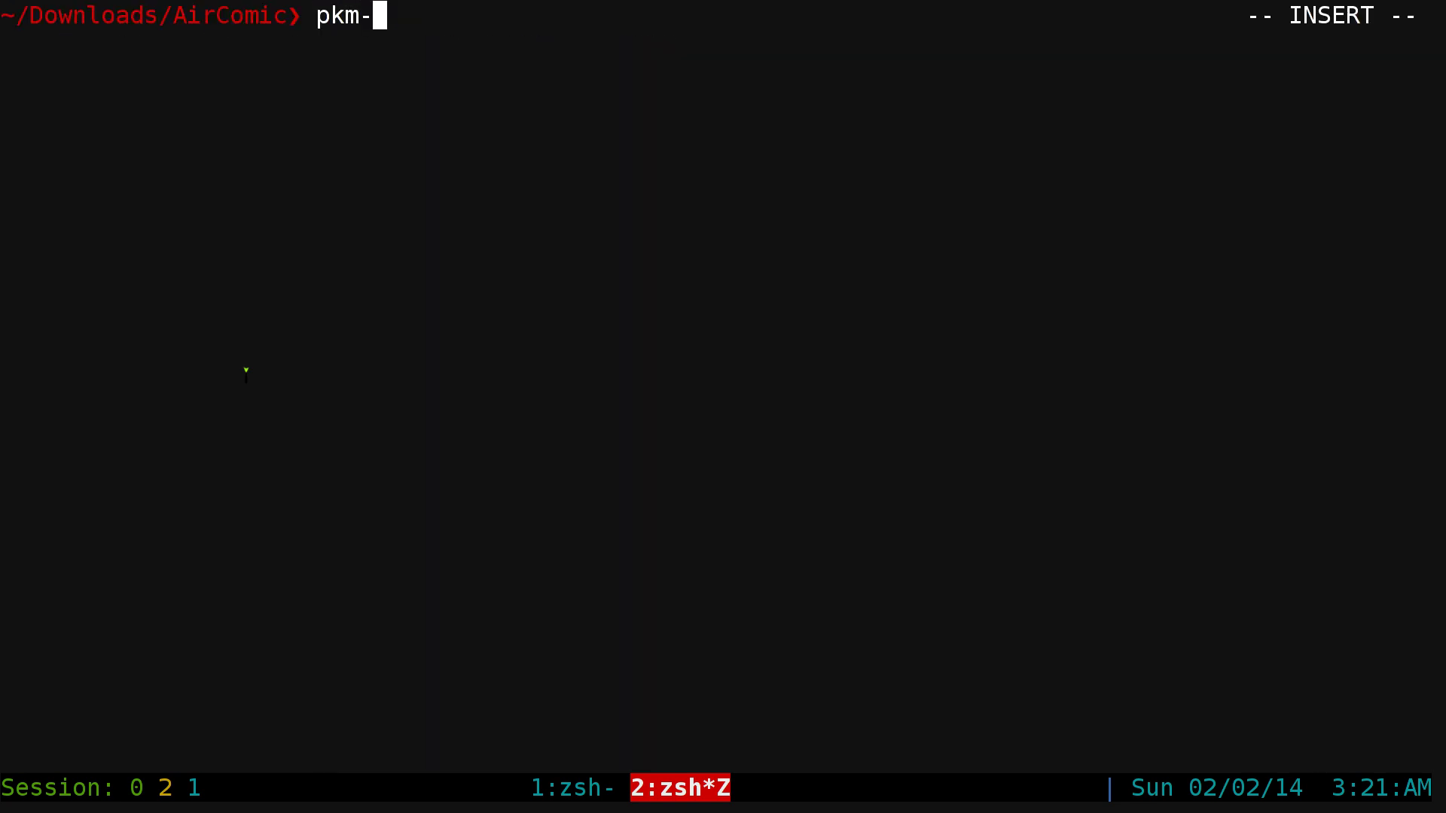
key(Tab)
text(jre)
key(Return)
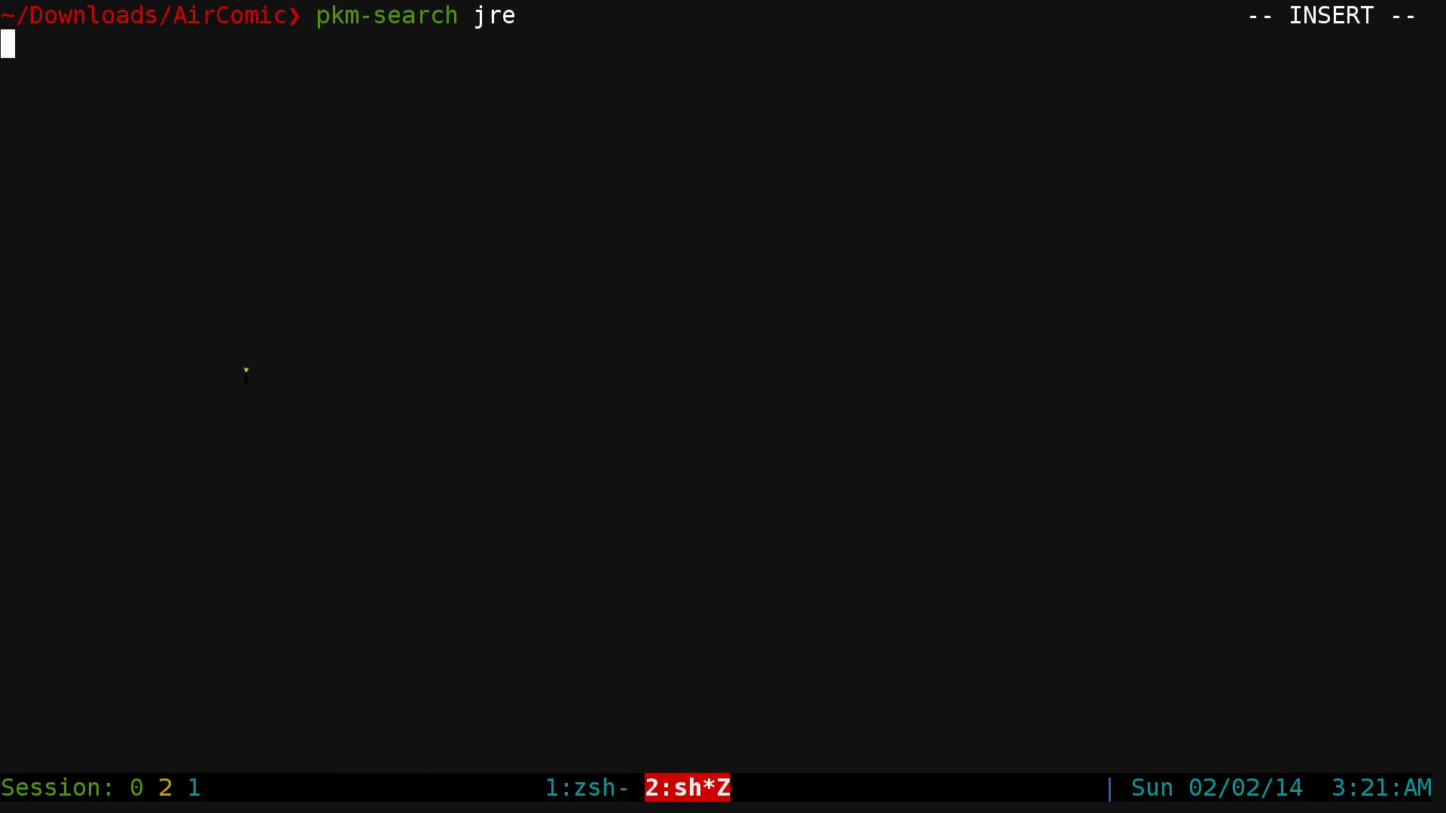
key(ctrl+c)
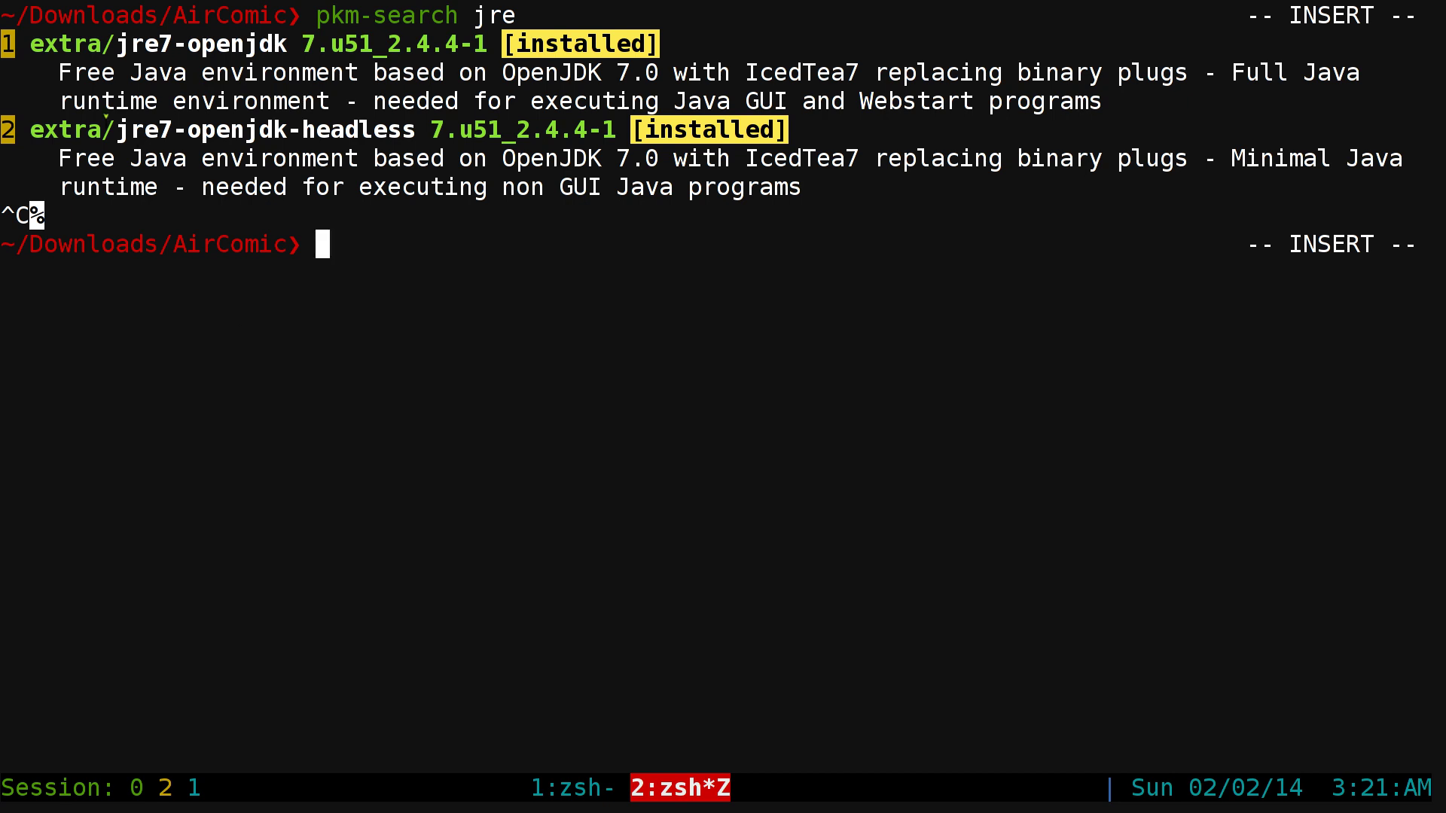
drag(106, 45, 289, 46)
key(ctrl+l)
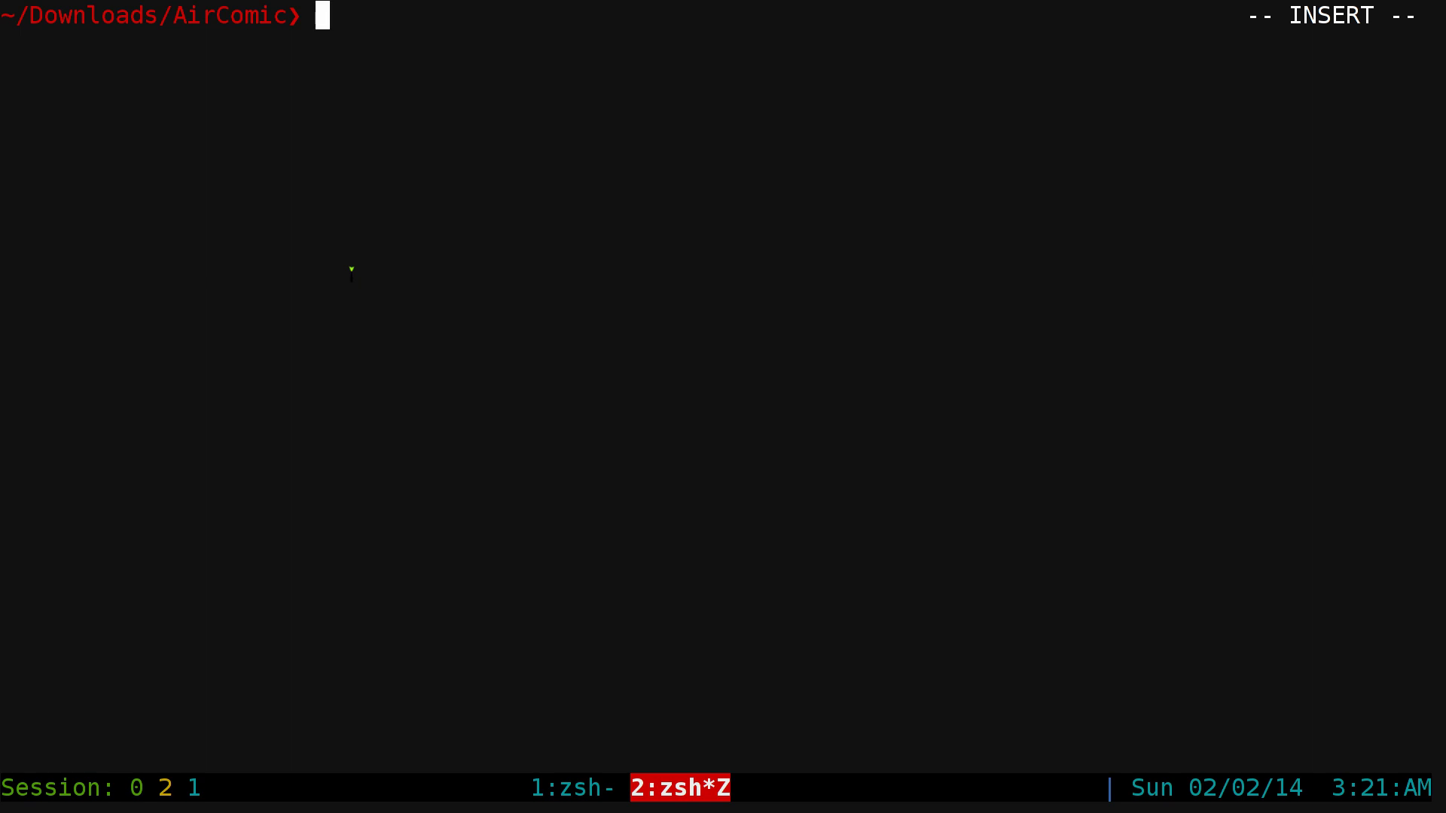
- List the AirComic folder with lst and highlight AirComicServer.jar and AirComicServer.xml
text(lst)
key(Return)
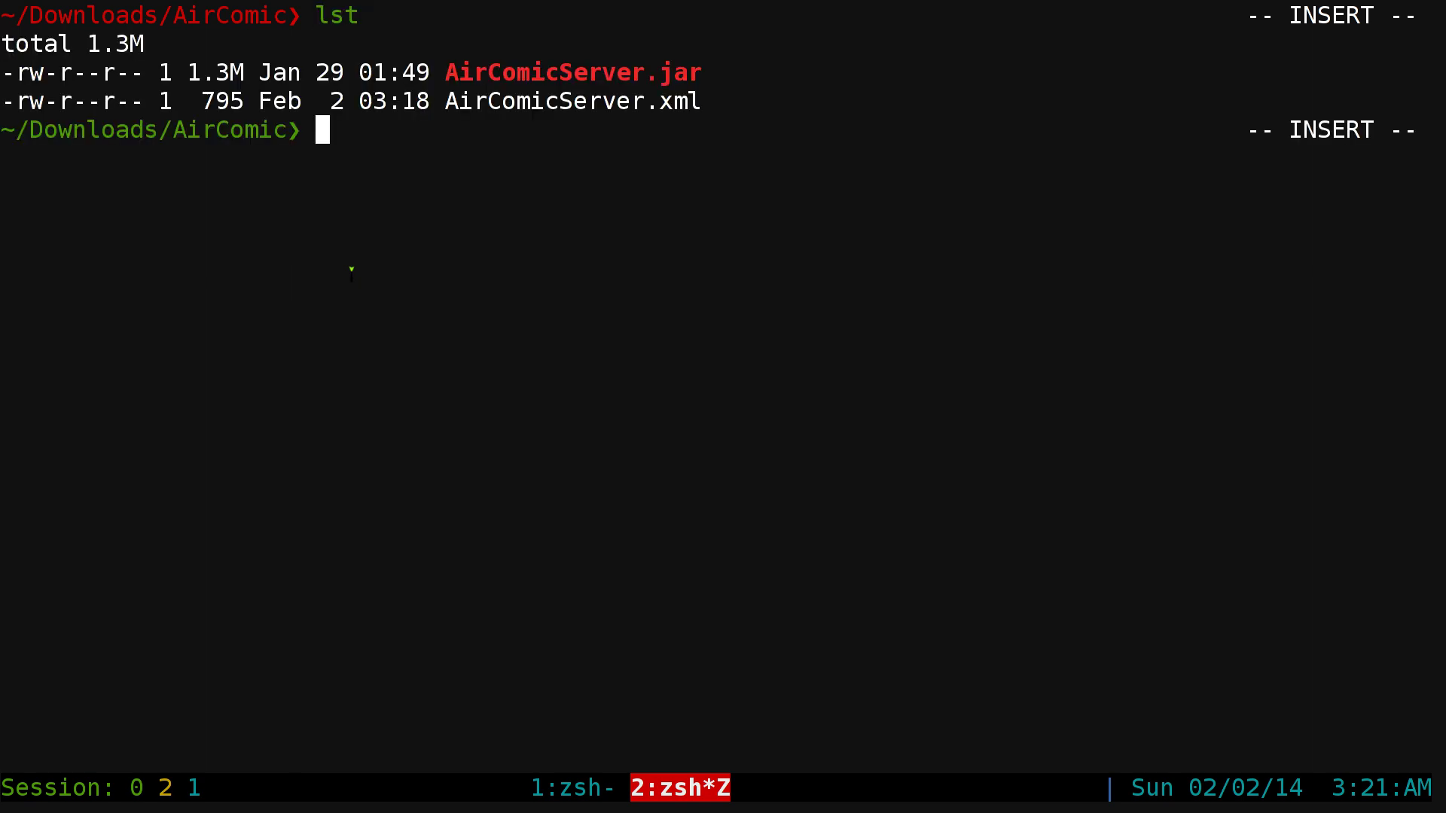
drag(446, 72, 696, 75)
drag(455, 103, 704, 106)
click(645, 147)
- Run java -jar AirComicServer.jar
text(java -ja)
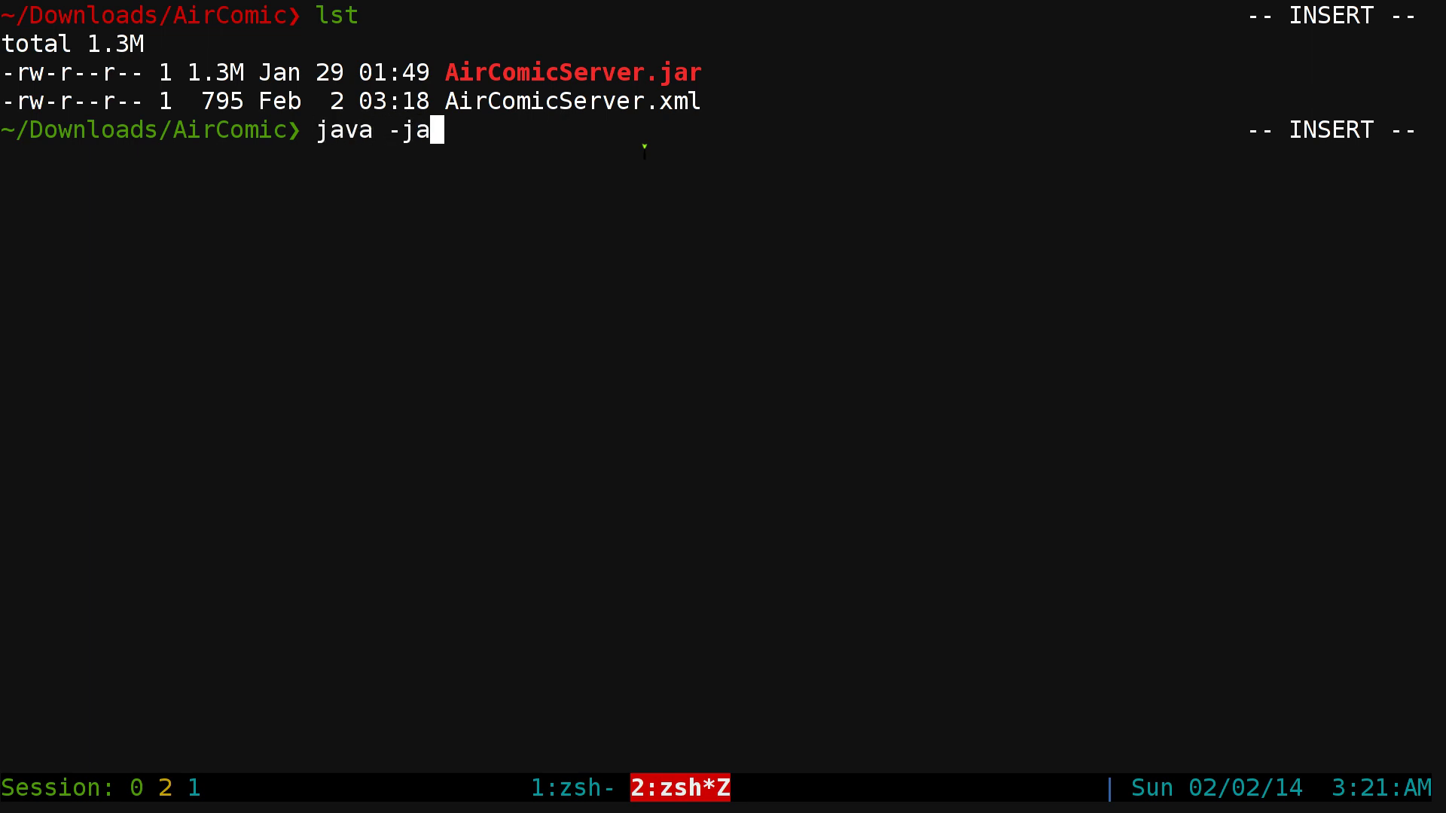
text(r Ai)
key(Tab)
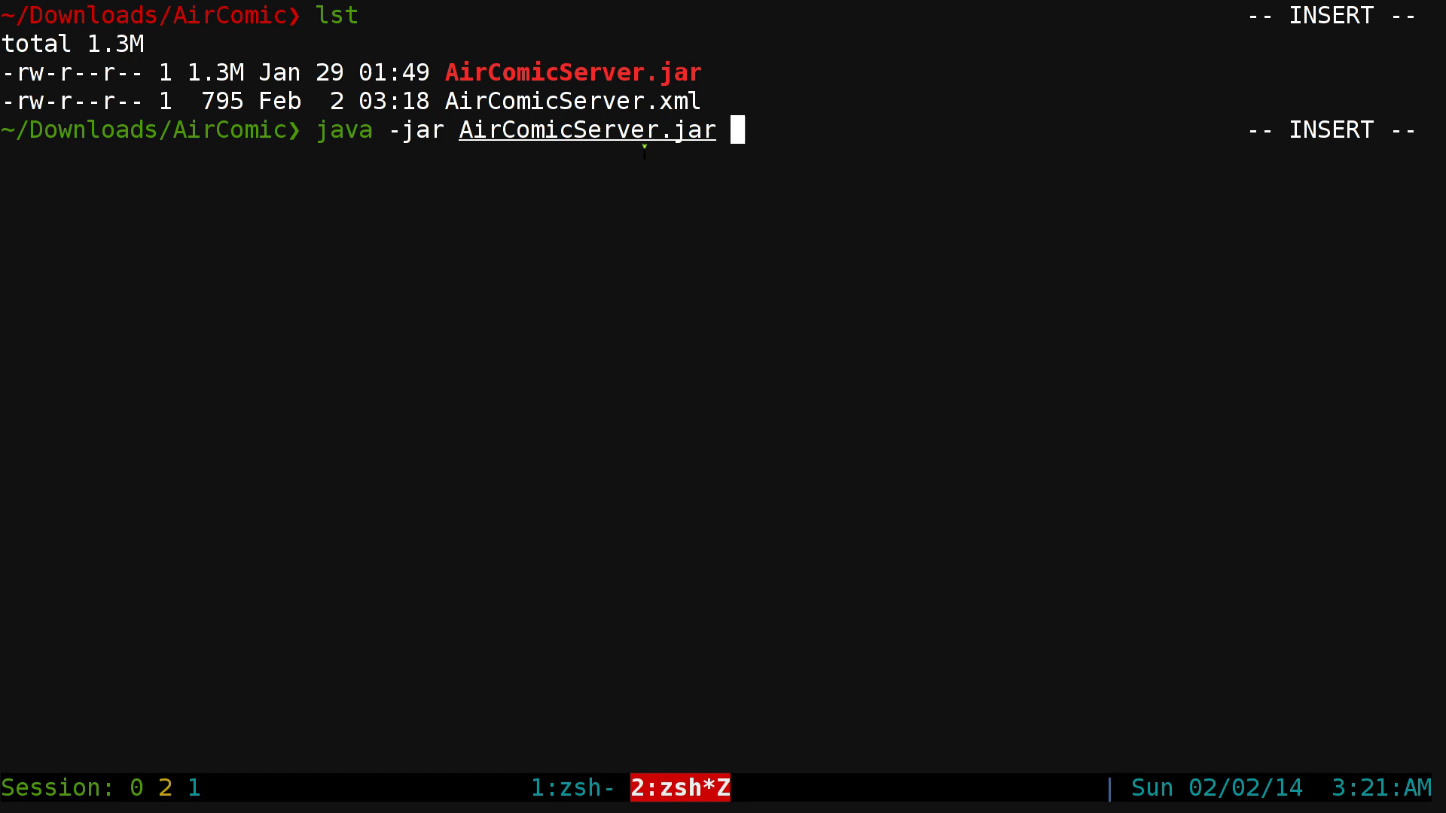
key(Return)
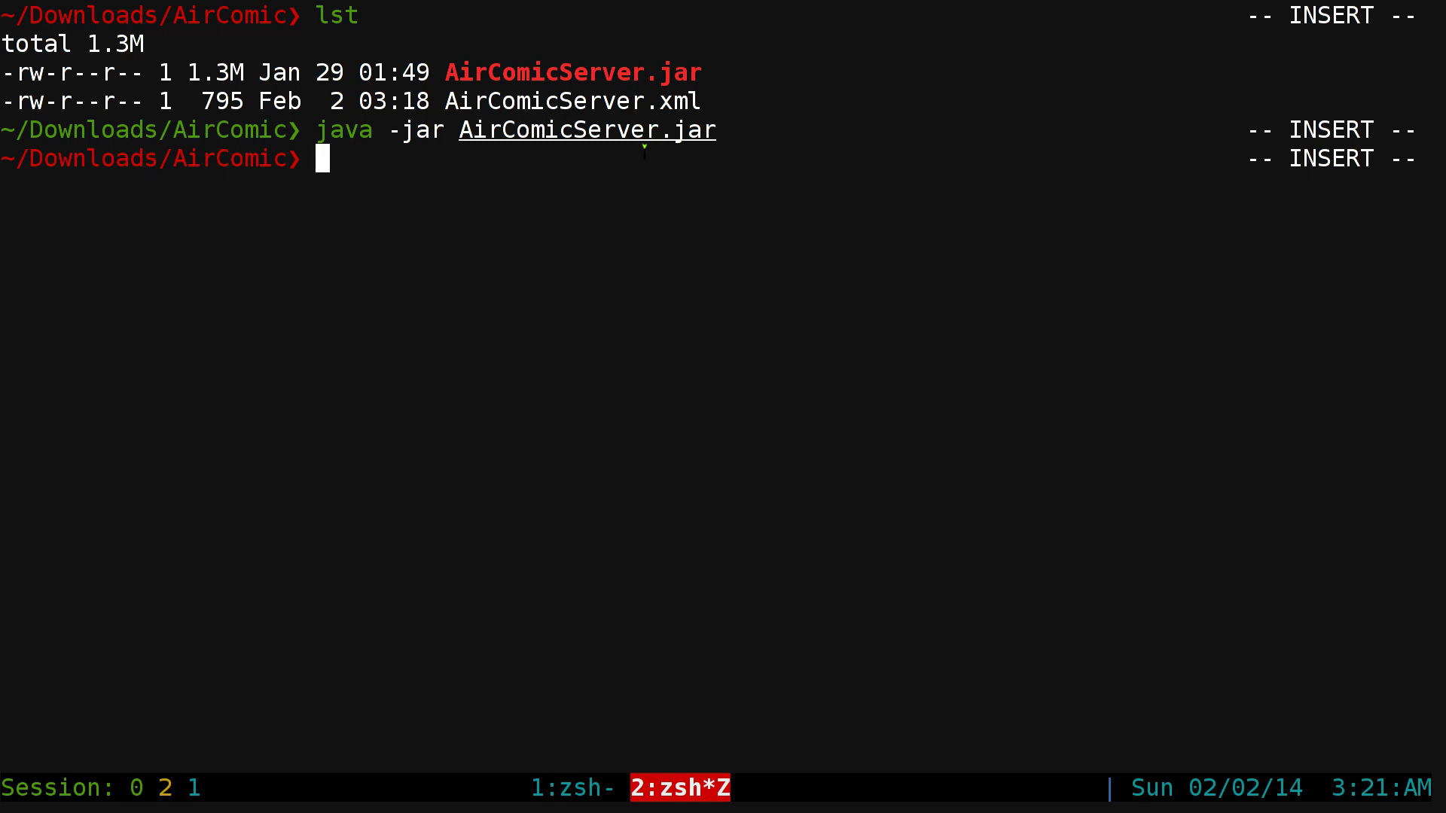
- Launch the server GUI in the background with the aircomicserver-gui alias
text(airco)
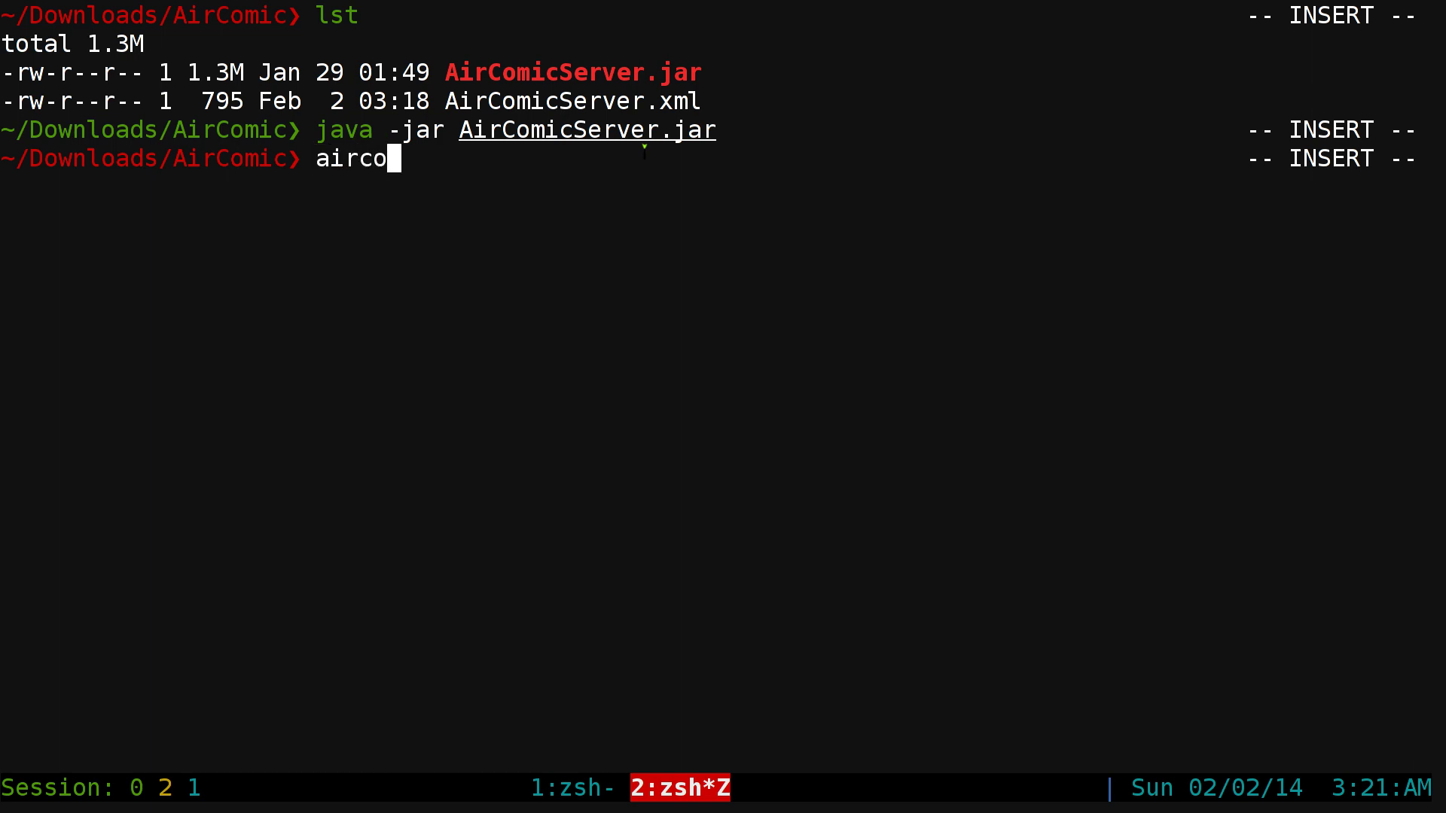
key(Tab)
text(-gui)
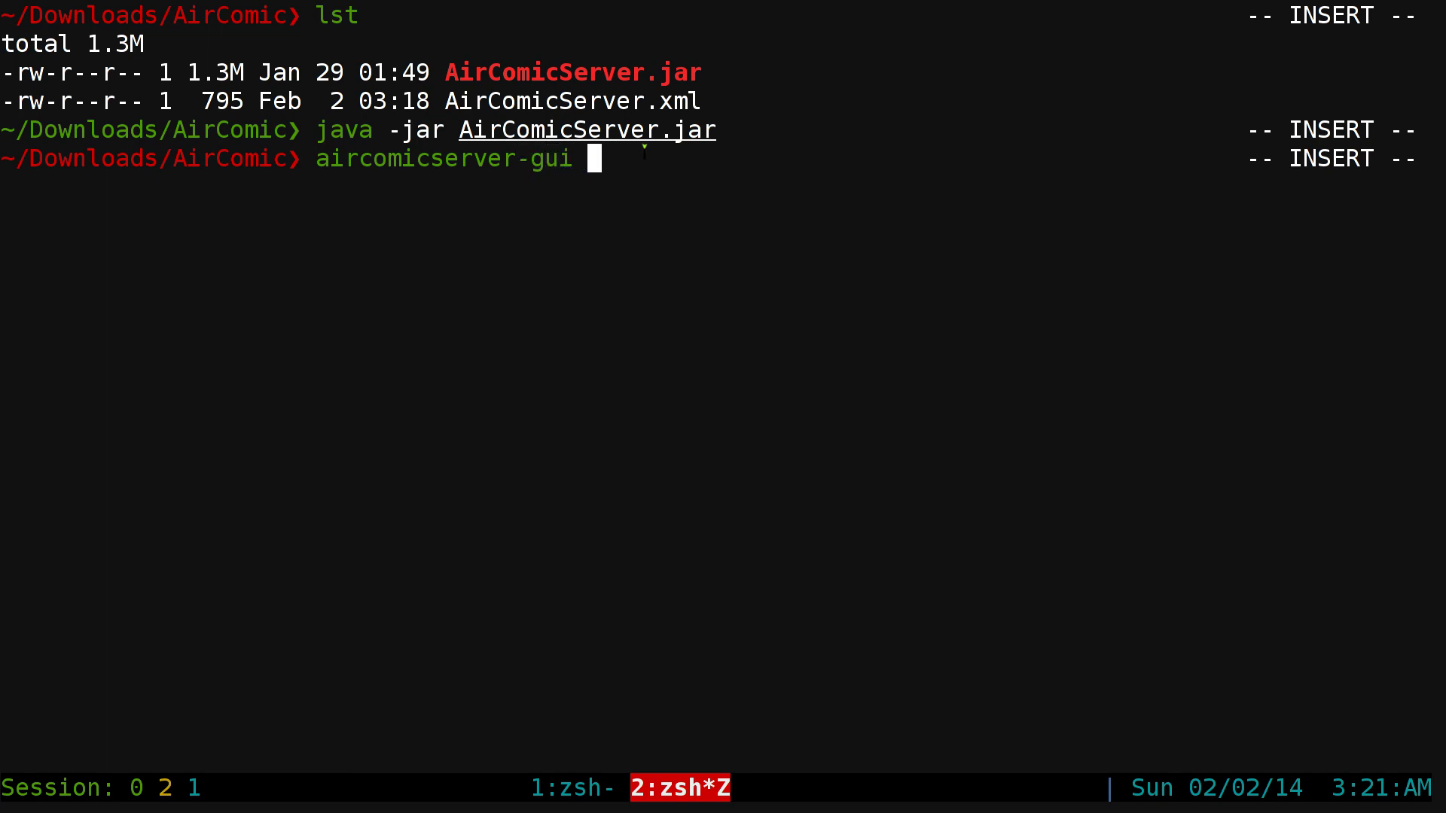
key(Return)
- On workspace 5, float the AirComicServer window and move it to the right side
key(super+5)
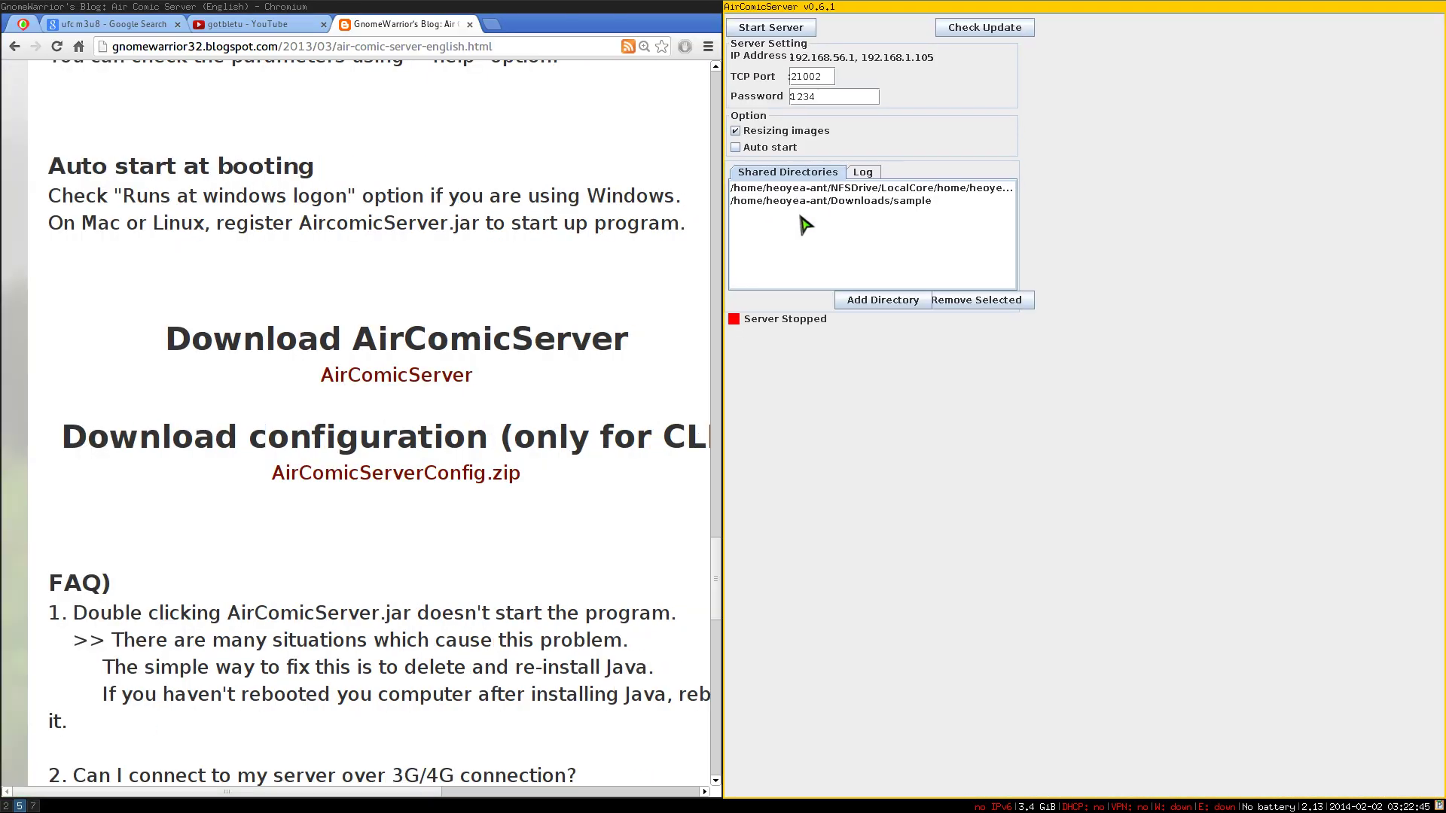
key(super+shift+space)
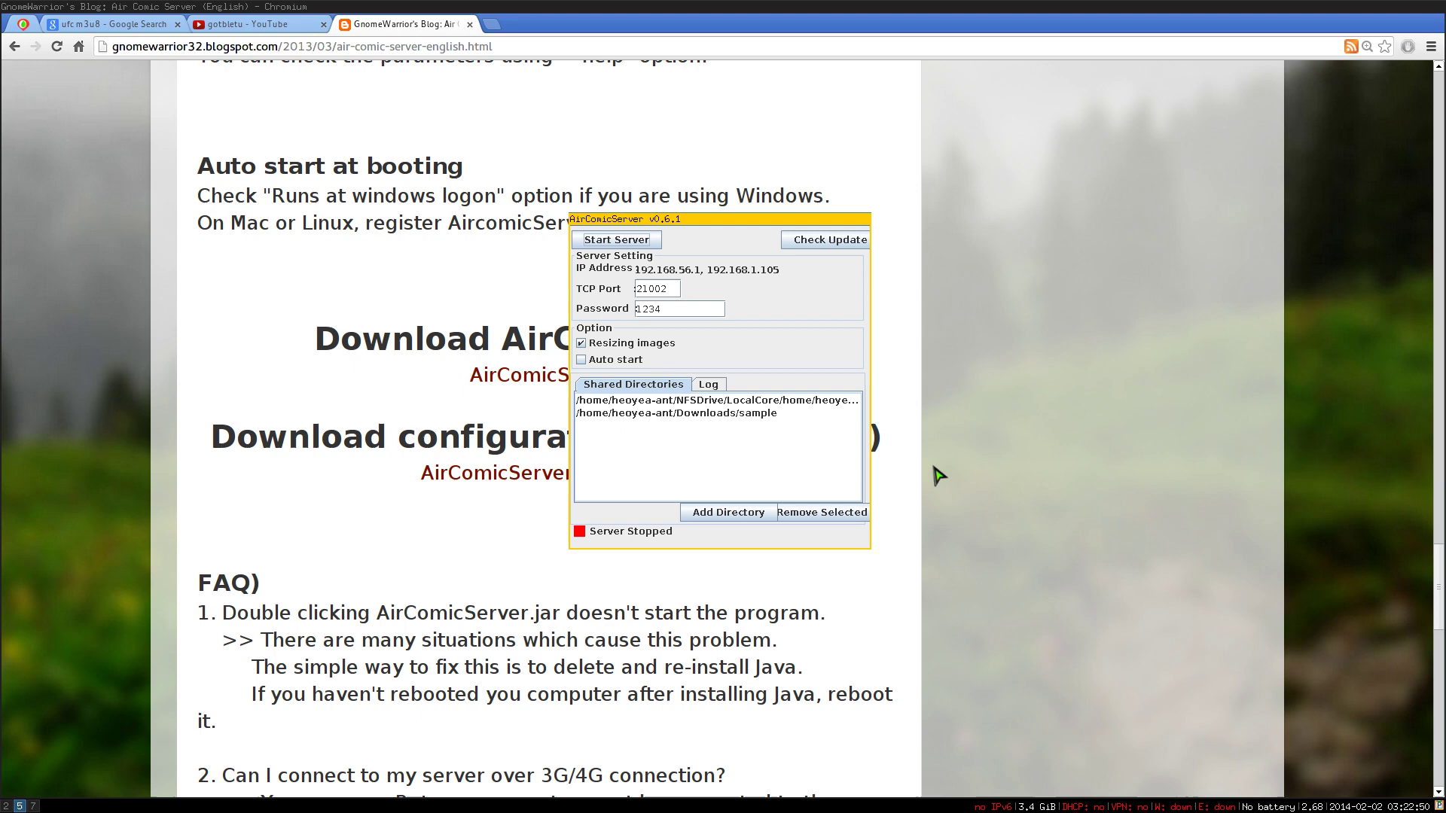
drag(744, 230, 1117, 262)
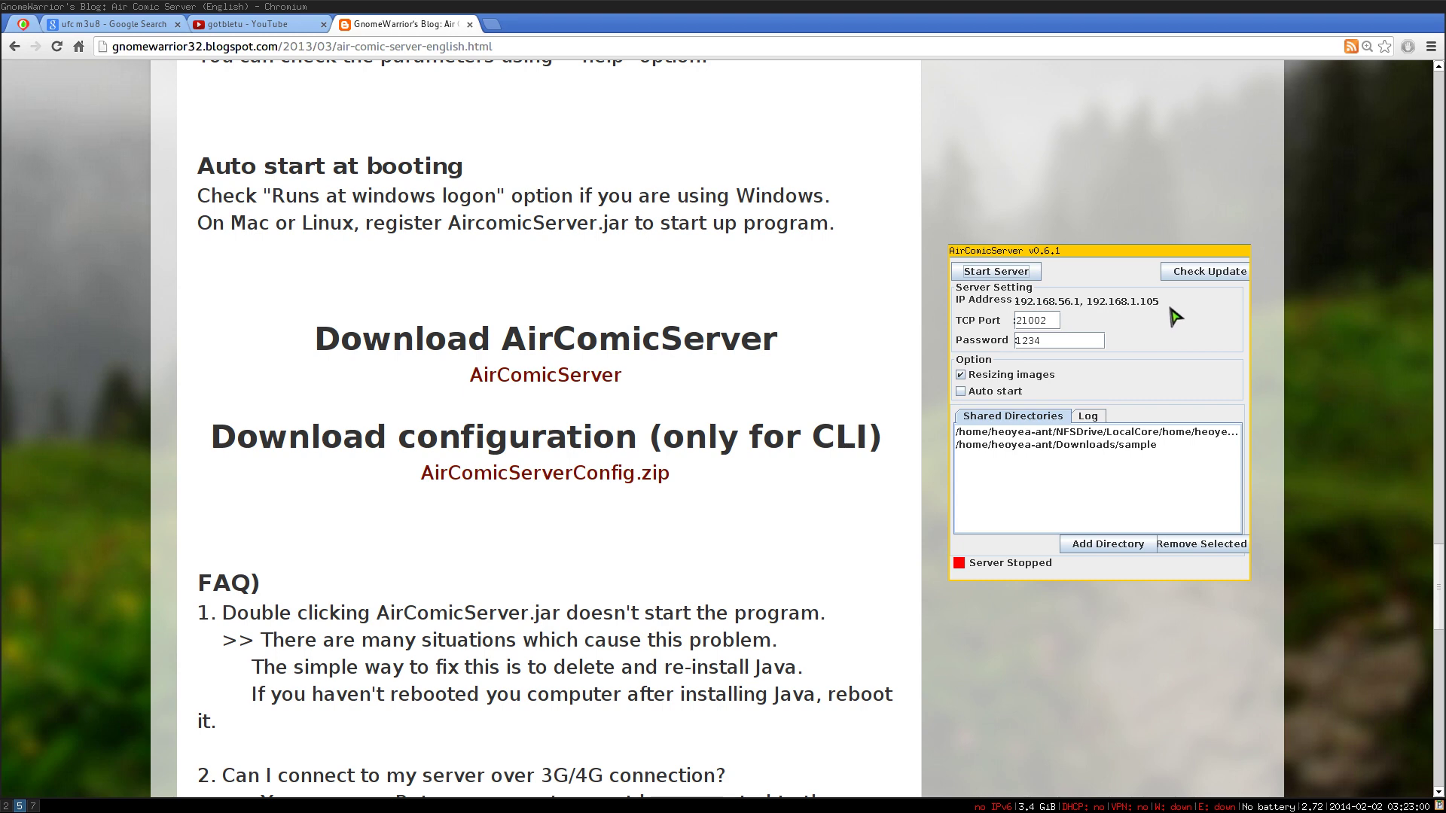
- Inspect the TCP port 21002 and password fields, then bring up the Add Directory chooser
double_click(1037, 325)
click(1058, 341)
drag(1066, 342, 891, 340)
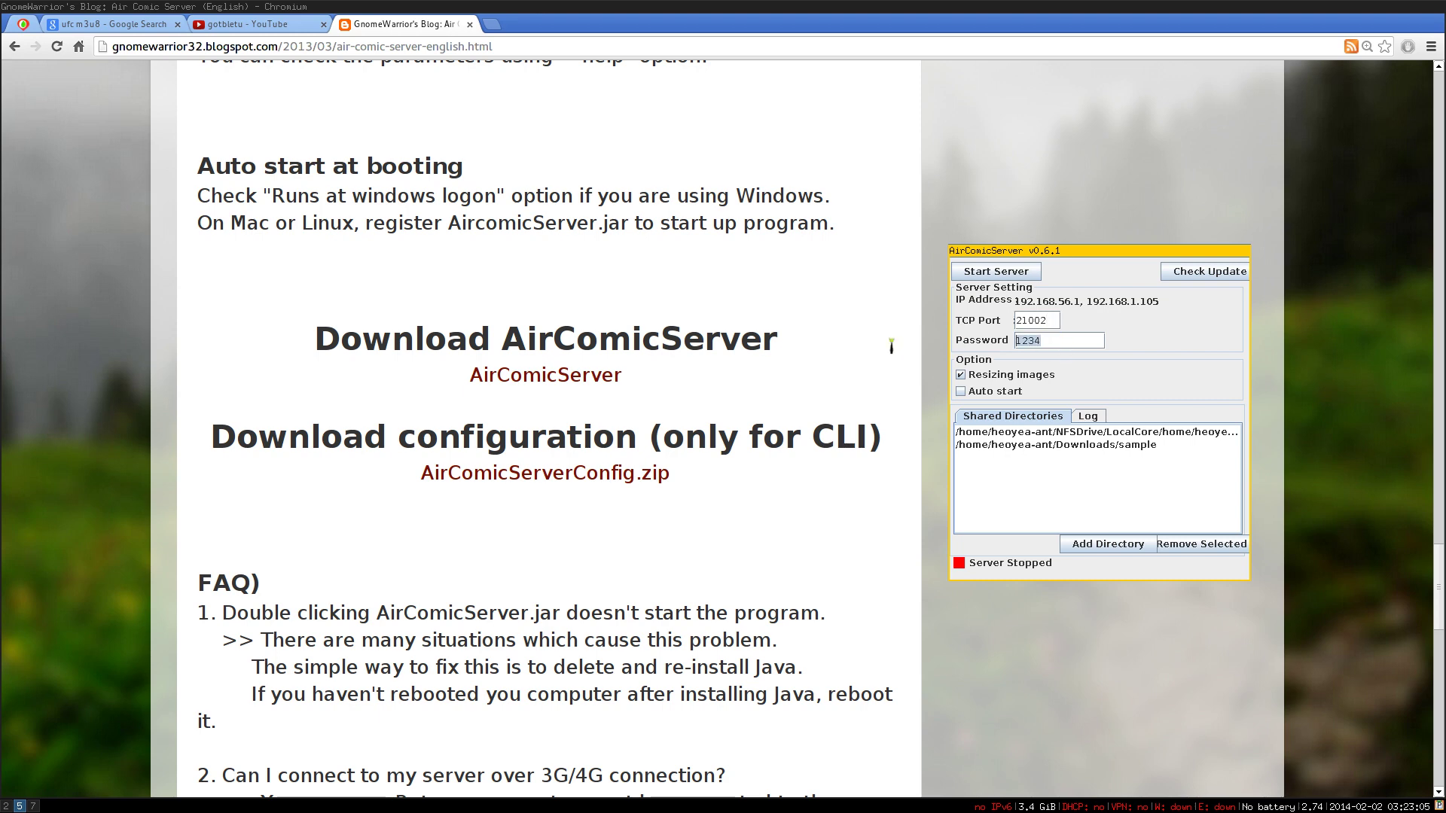
click(1077, 344)
click(1098, 545)
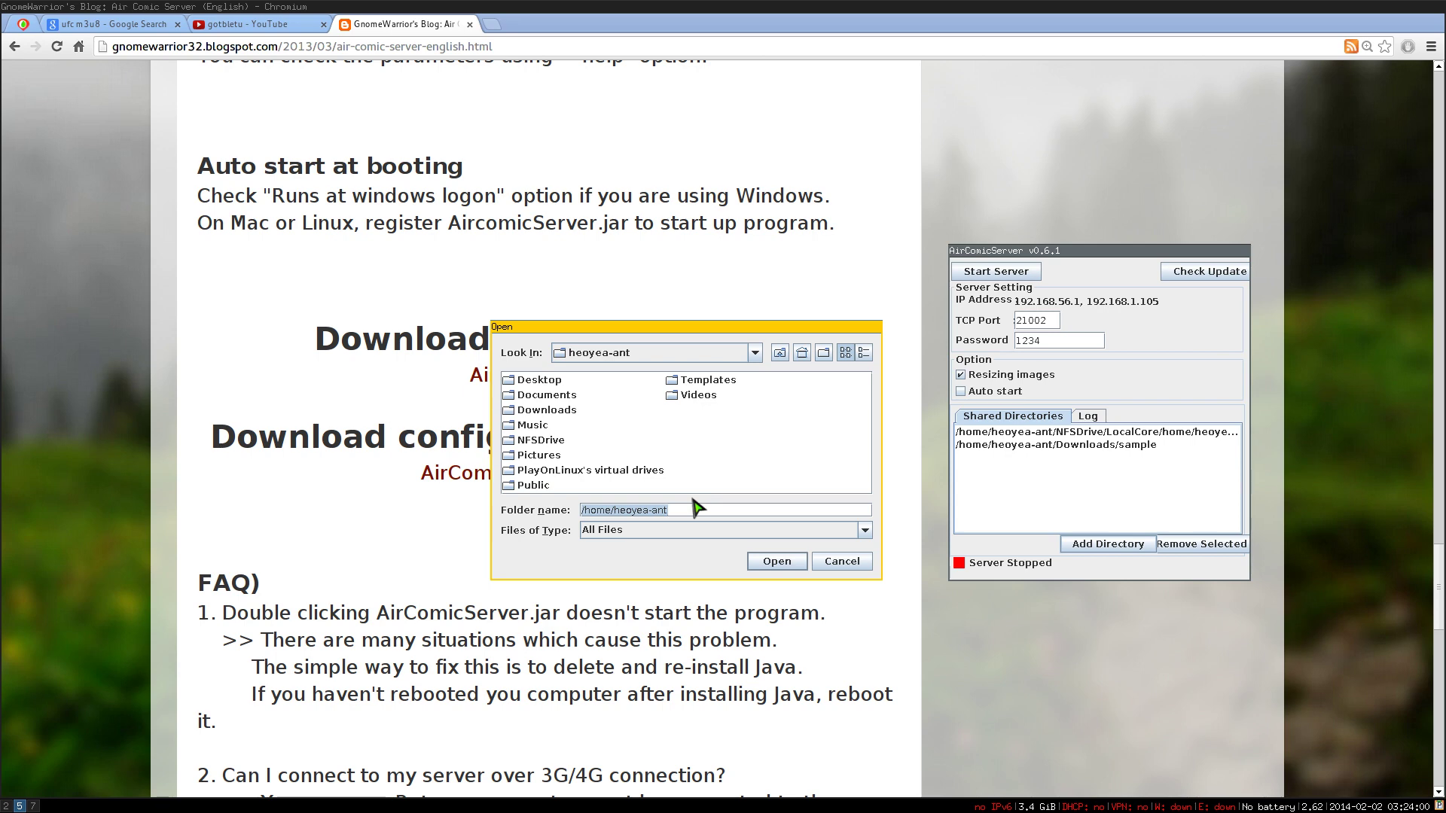
- Cancel the folder chooser, start the server, and switch to workspace 7 with the emulator
click(839, 562)
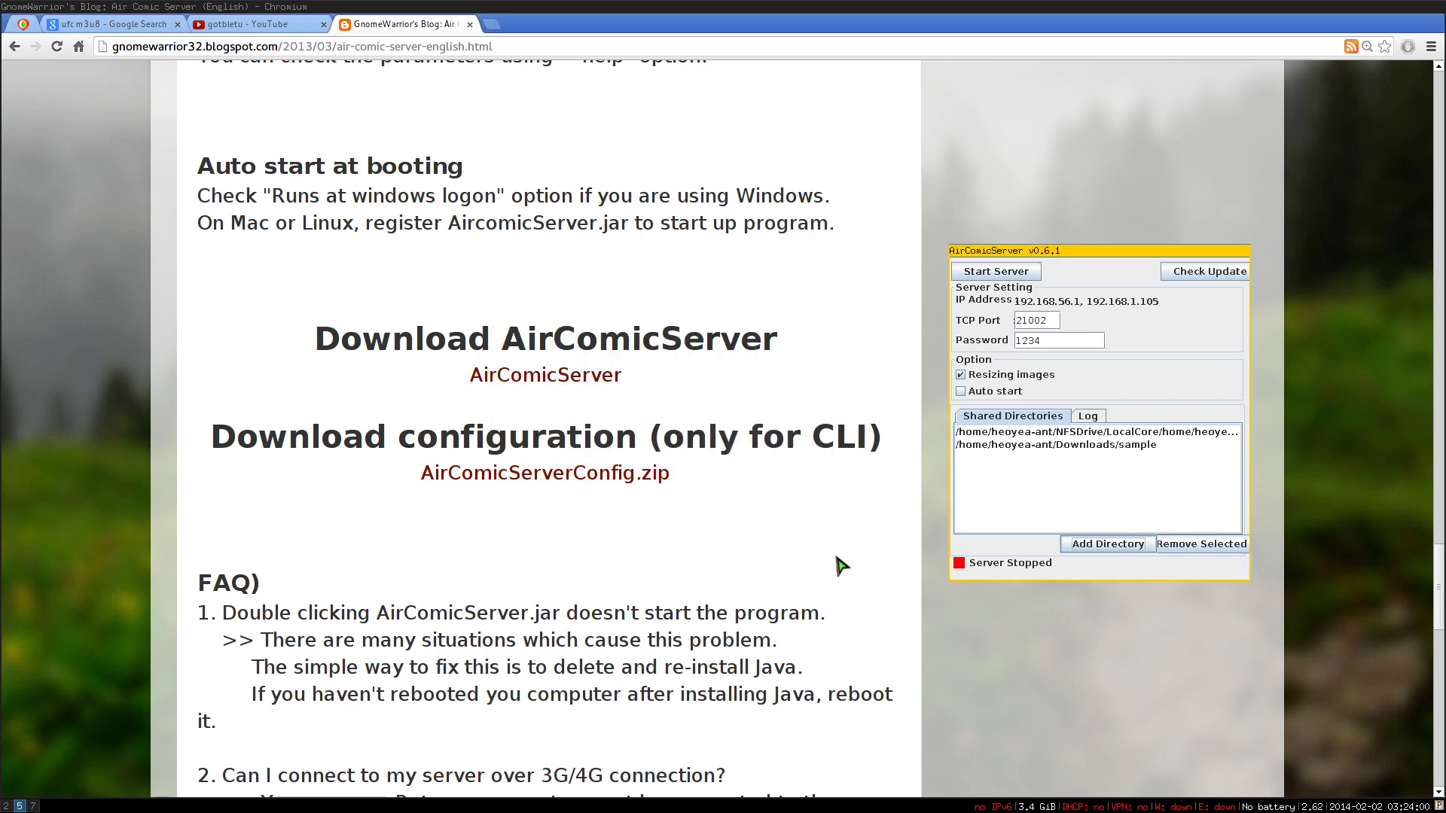
click(986, 276)
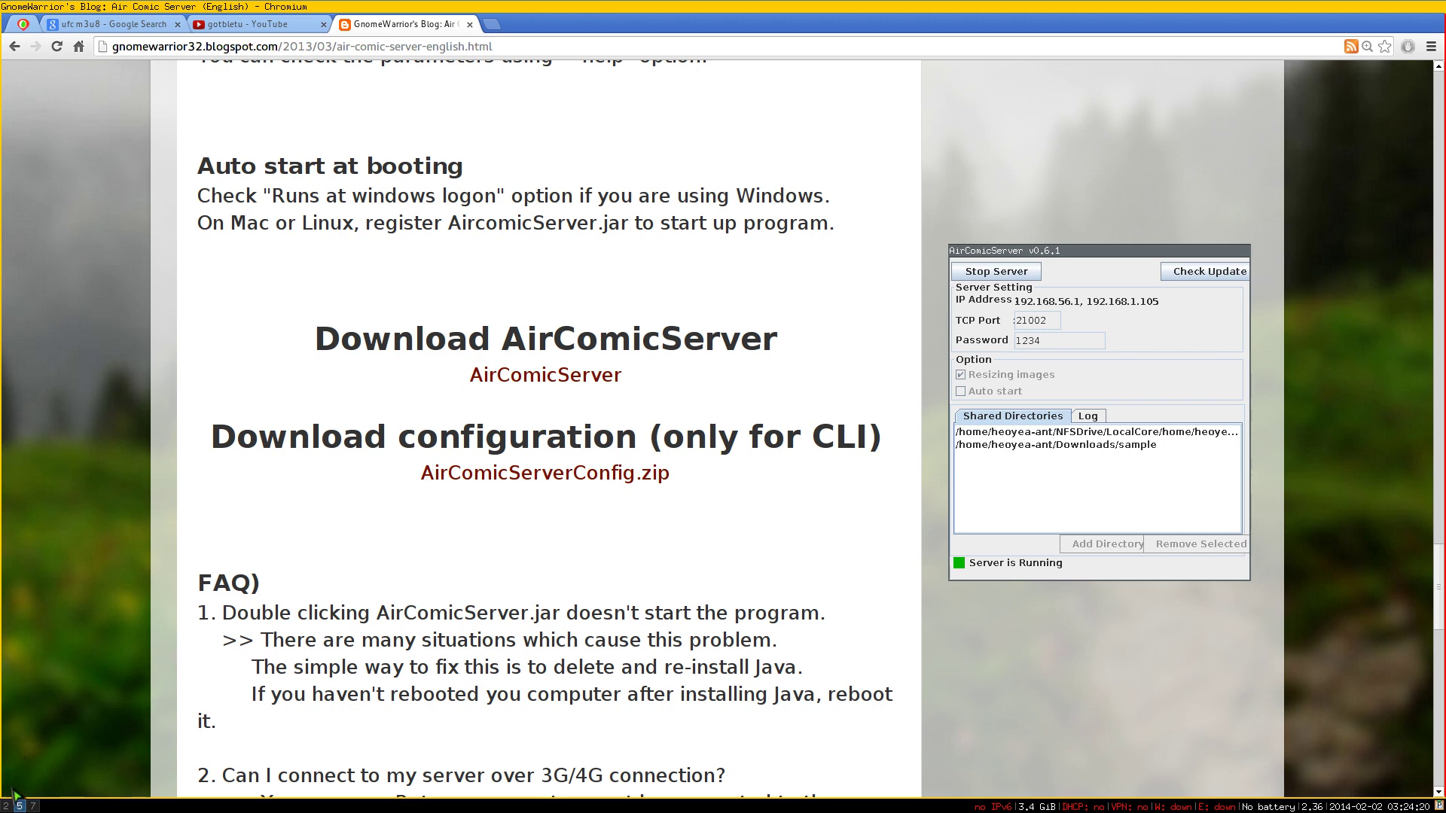
click(34, 807)
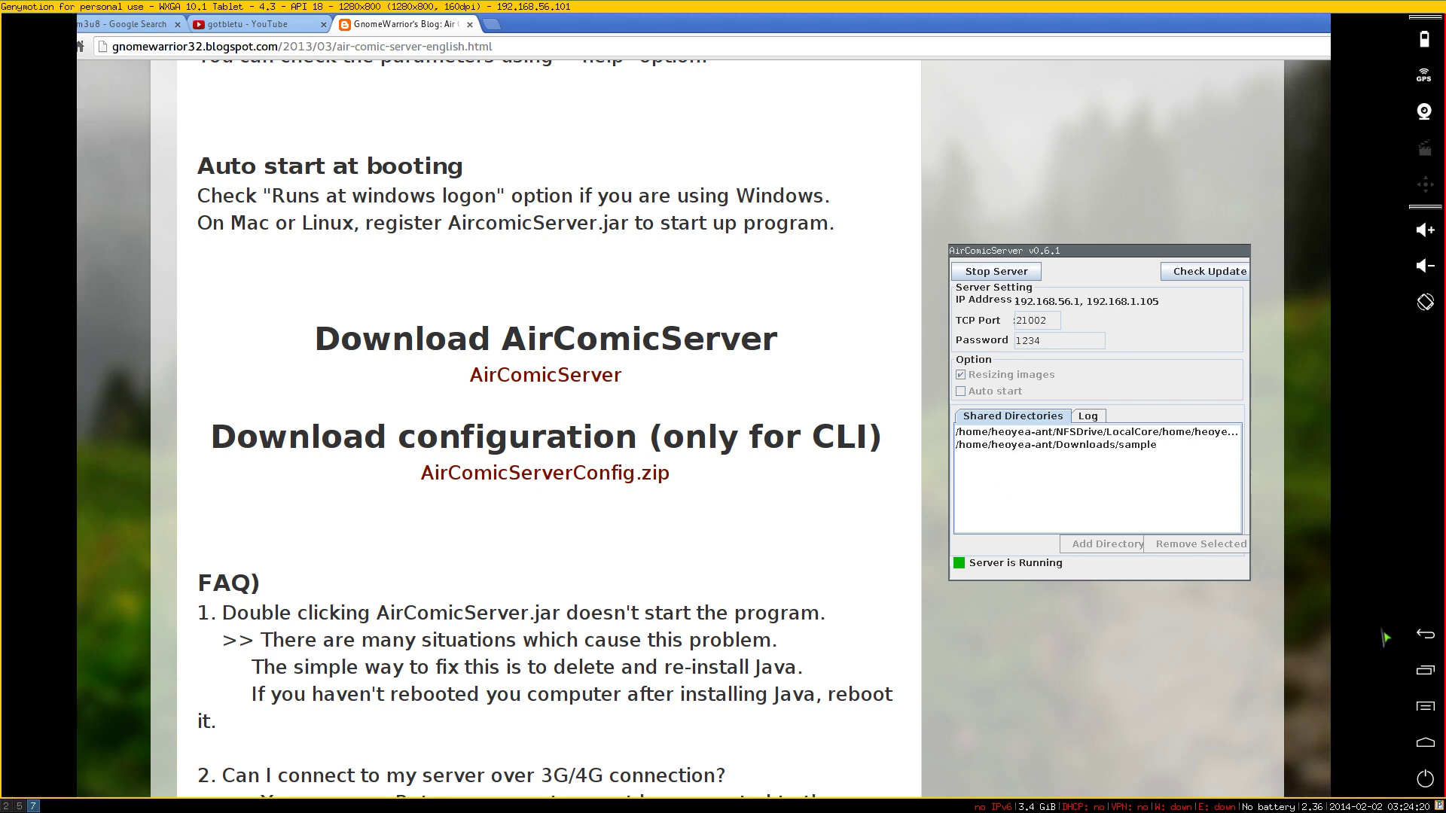
- Bring up Air Comic Viewer's network server list, dismissing the exit confirmation
click(1425, 635)
key(Escape)
click(980, 268)
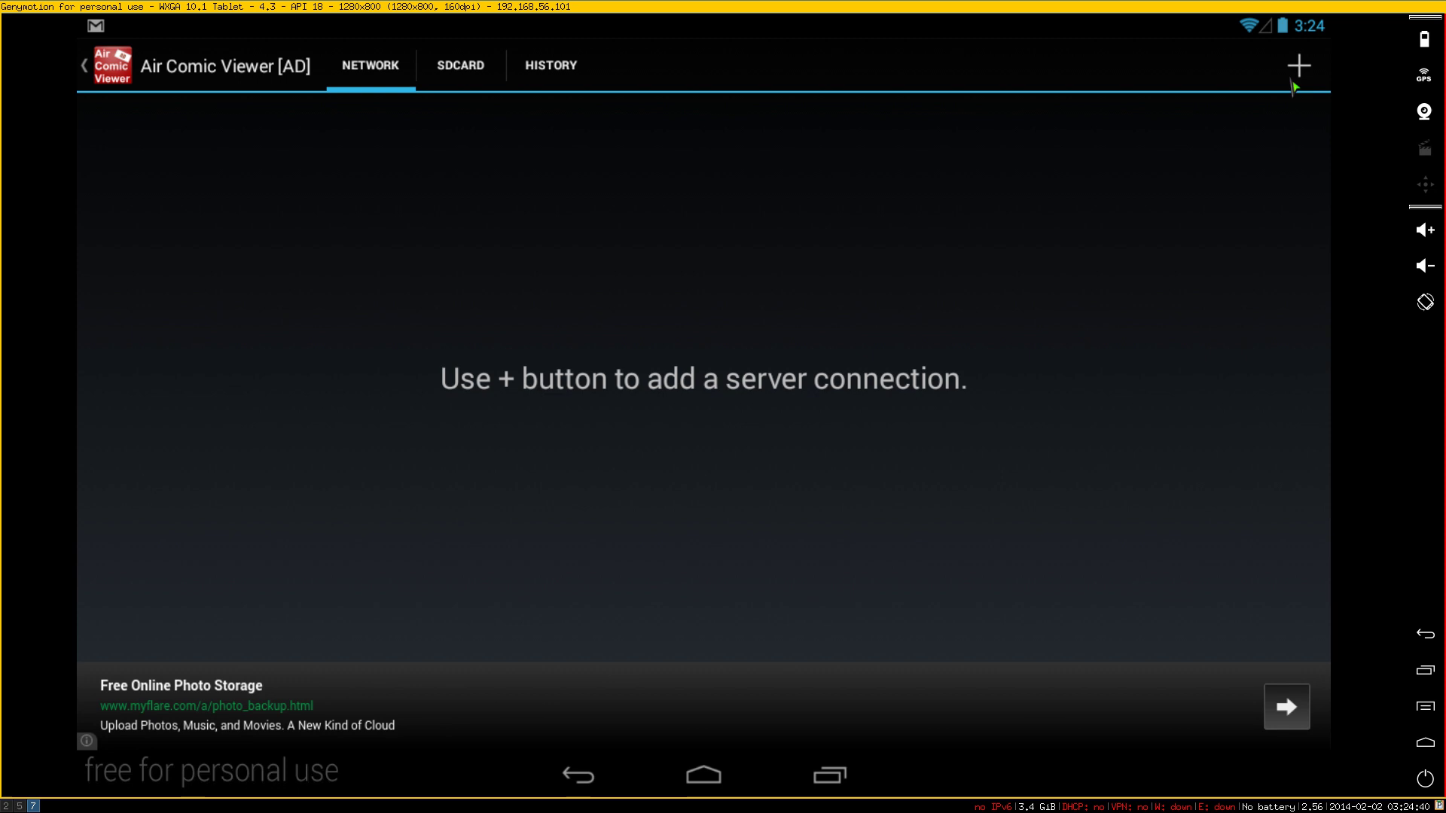
- Add a new server at 192.168.1.105 with the server password and save it
click(1300, 76)
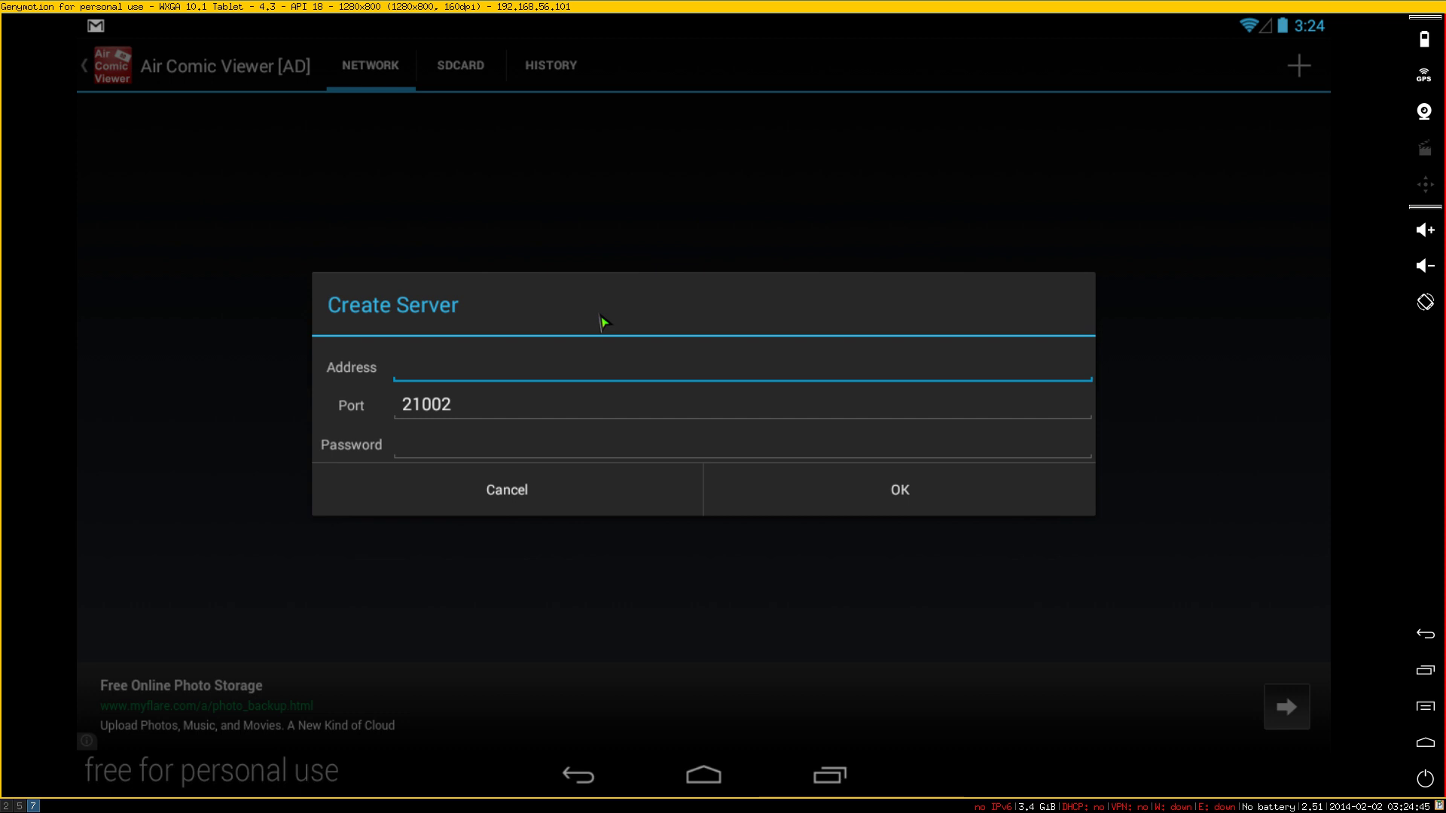
text(192.168.1)
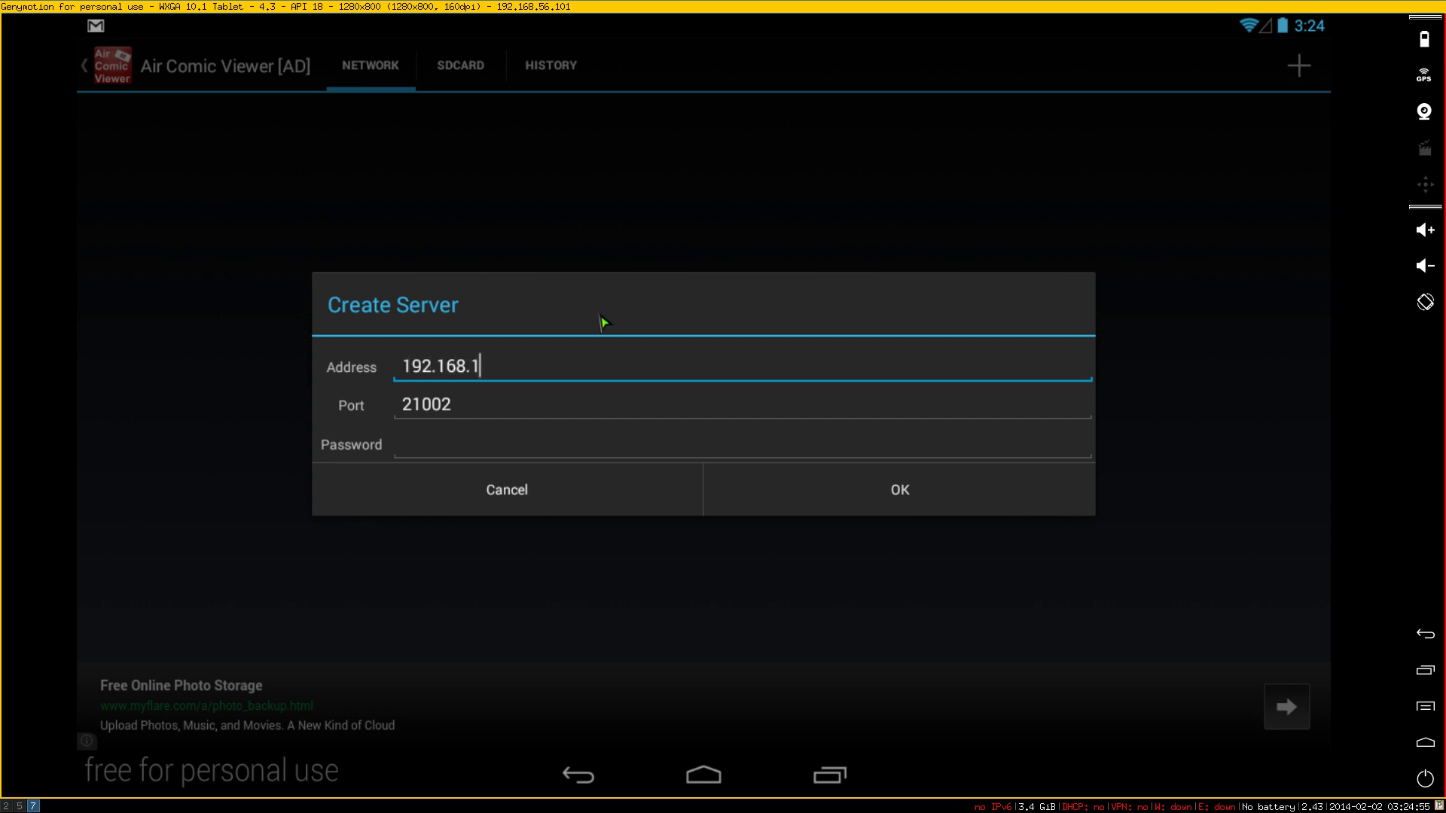
text(.105)
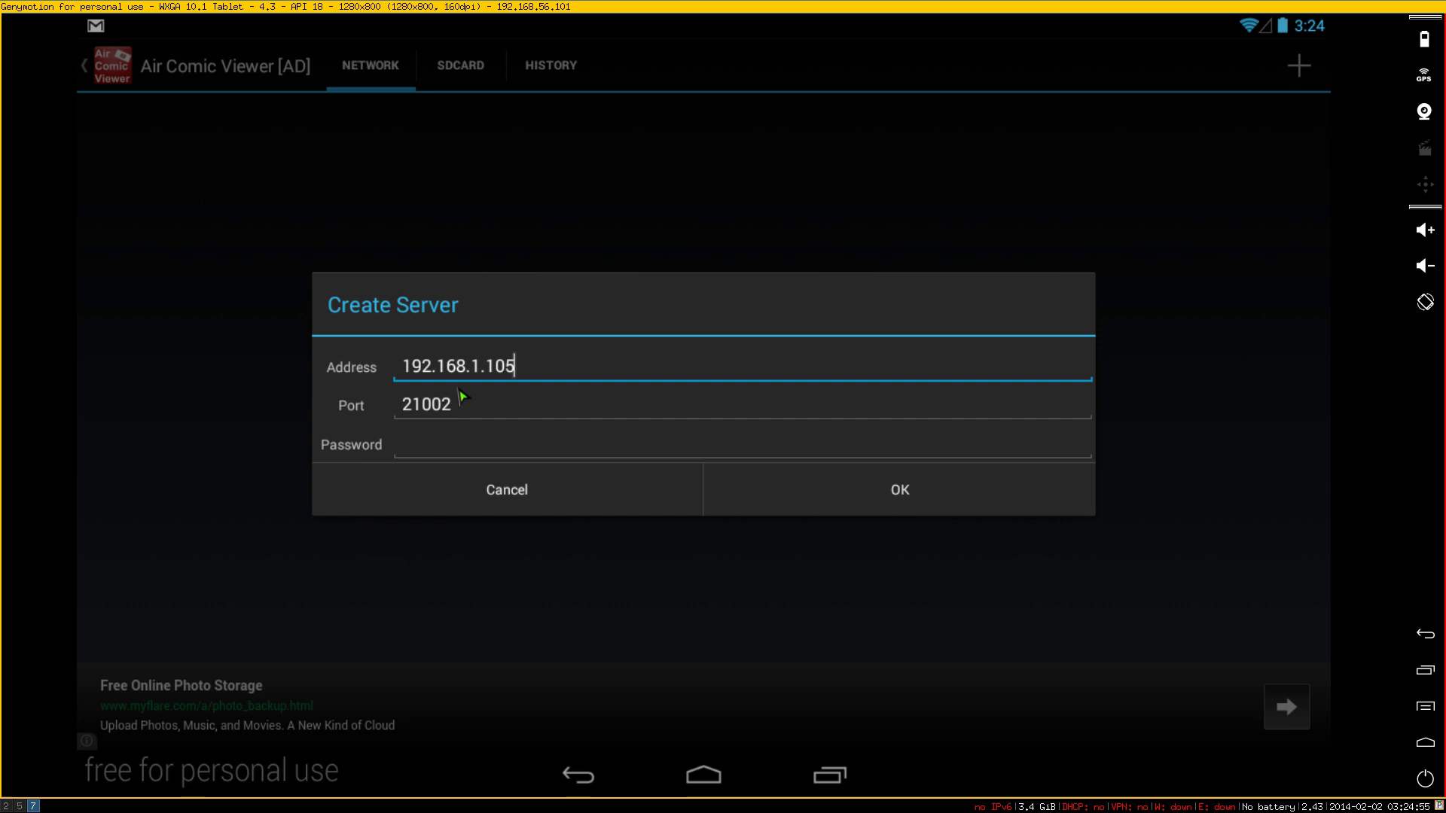
click(457, 451)
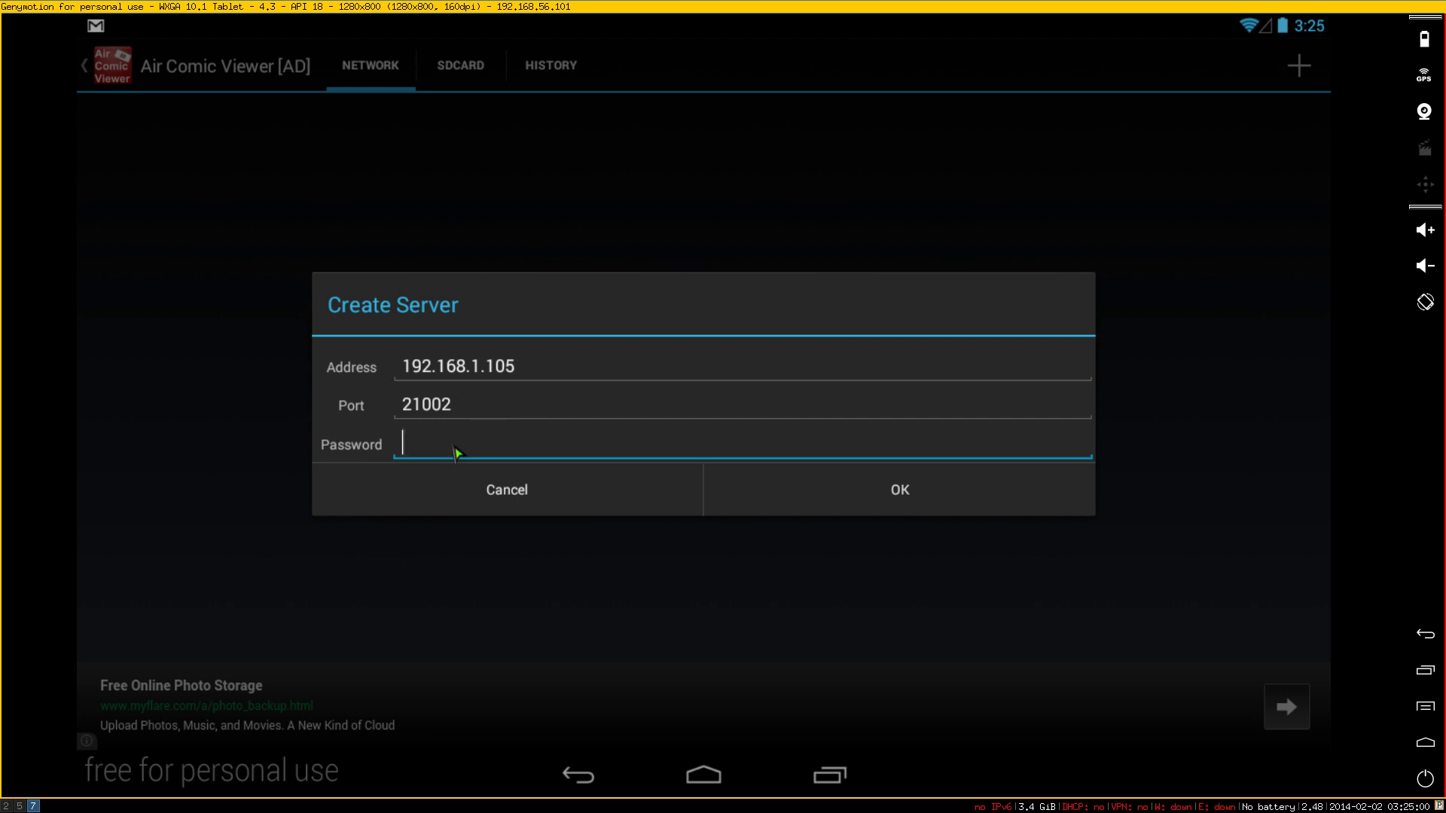
text(1234)
click(853, 503)
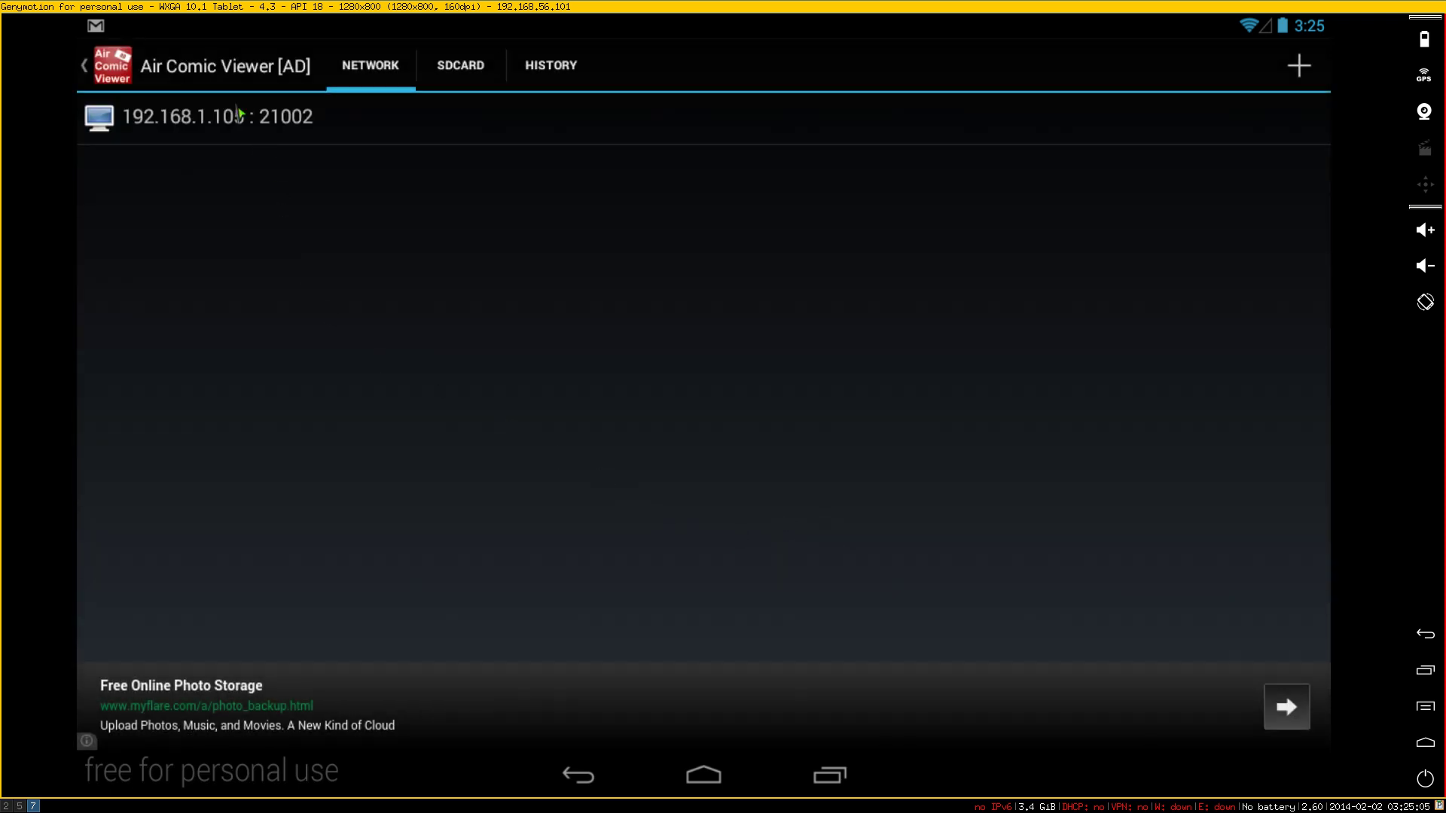
- Browse 192.168.1.105 to Downloads/sample/naruto and open chapter 635's first page
click(194, 124)
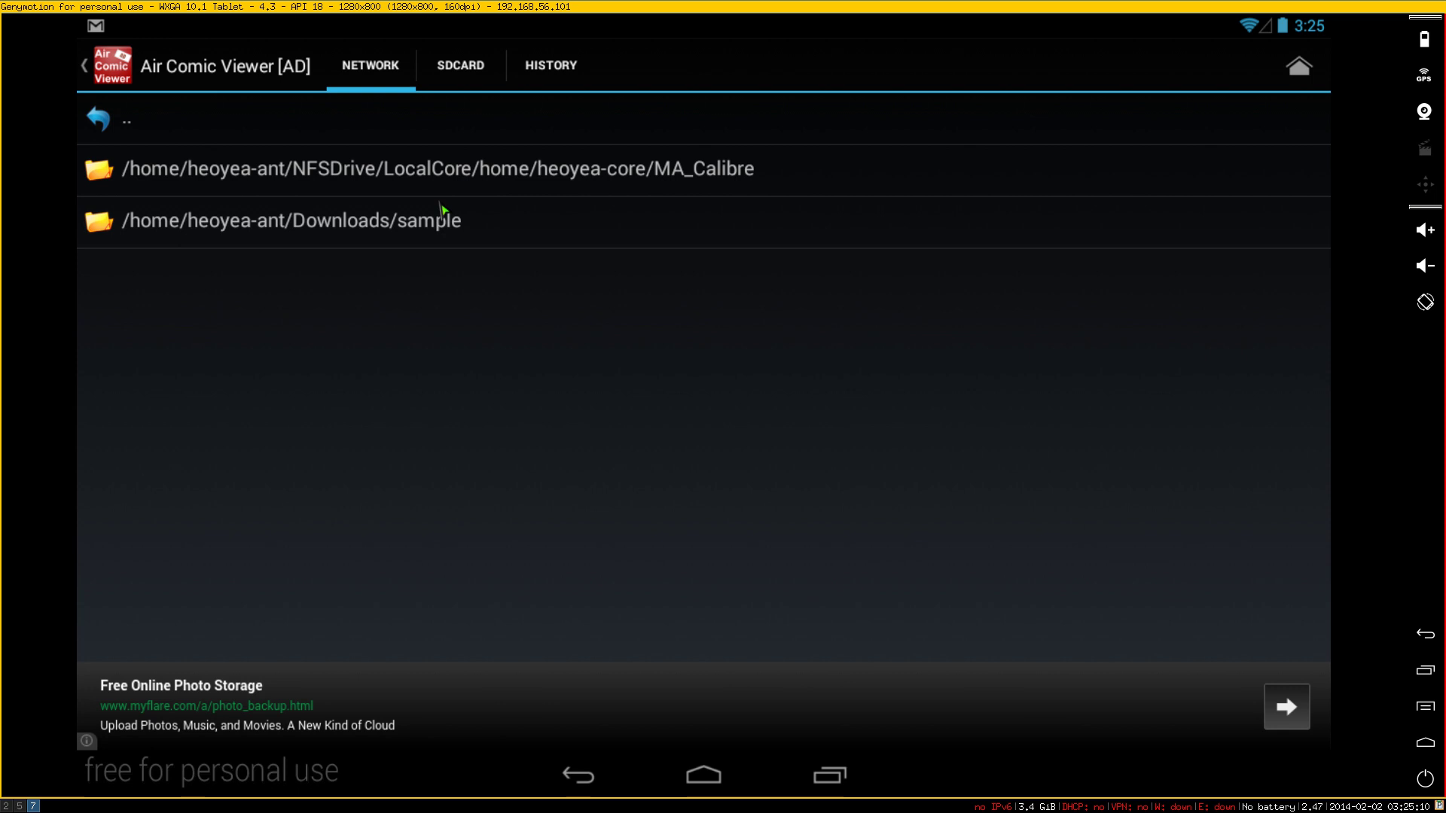
click(390, 236)
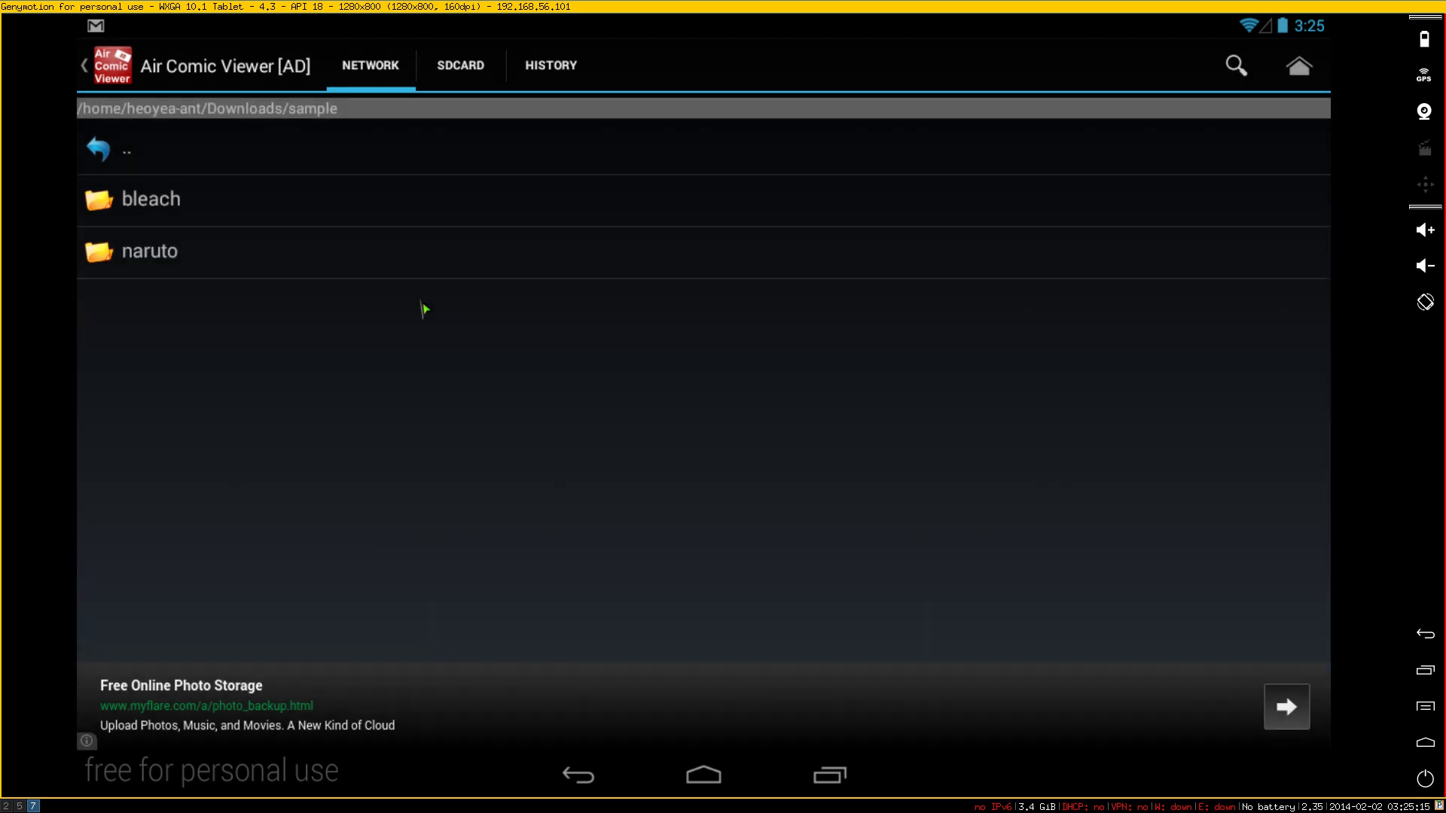
click(170, 264)
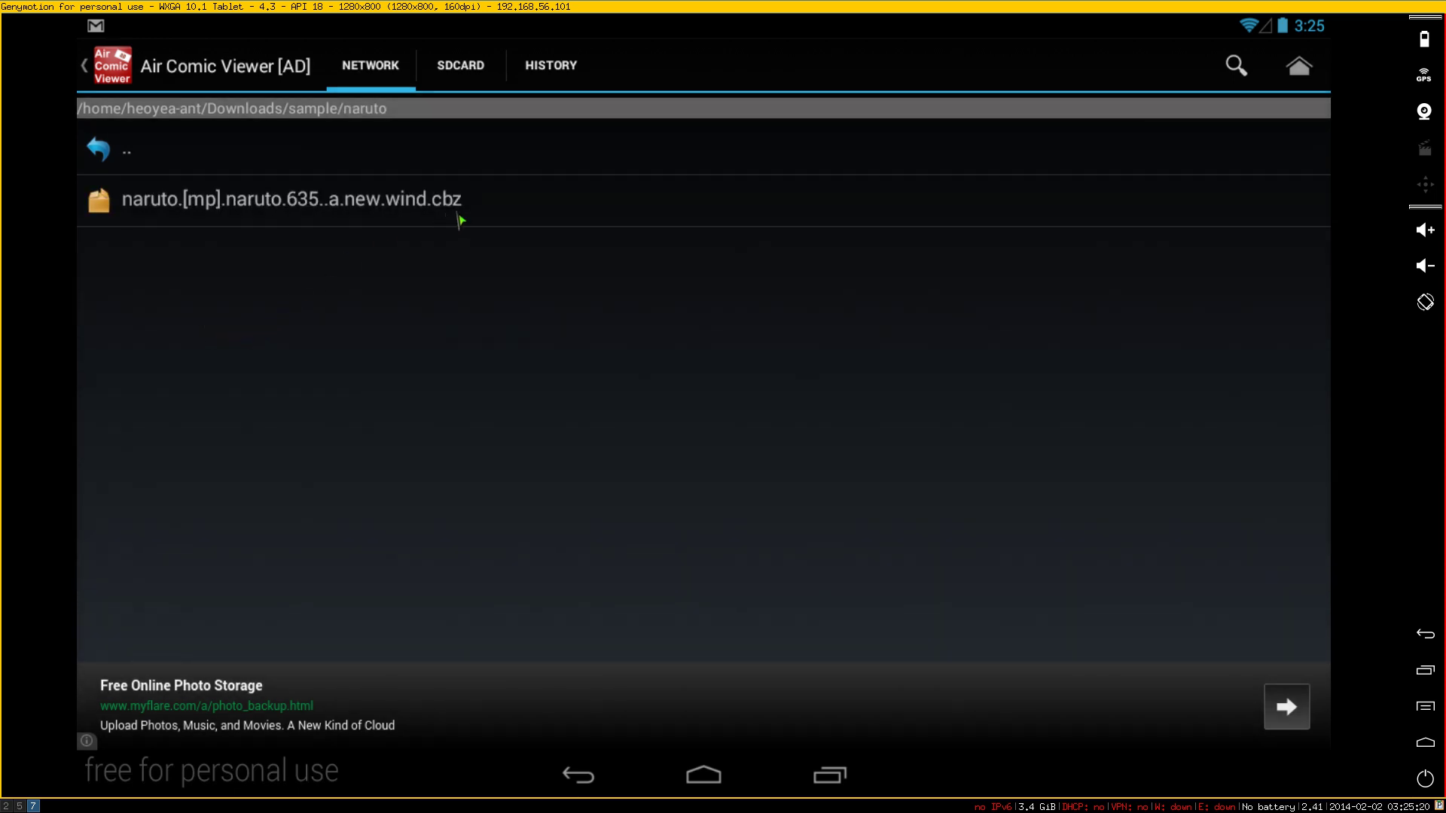
click(405, 210)
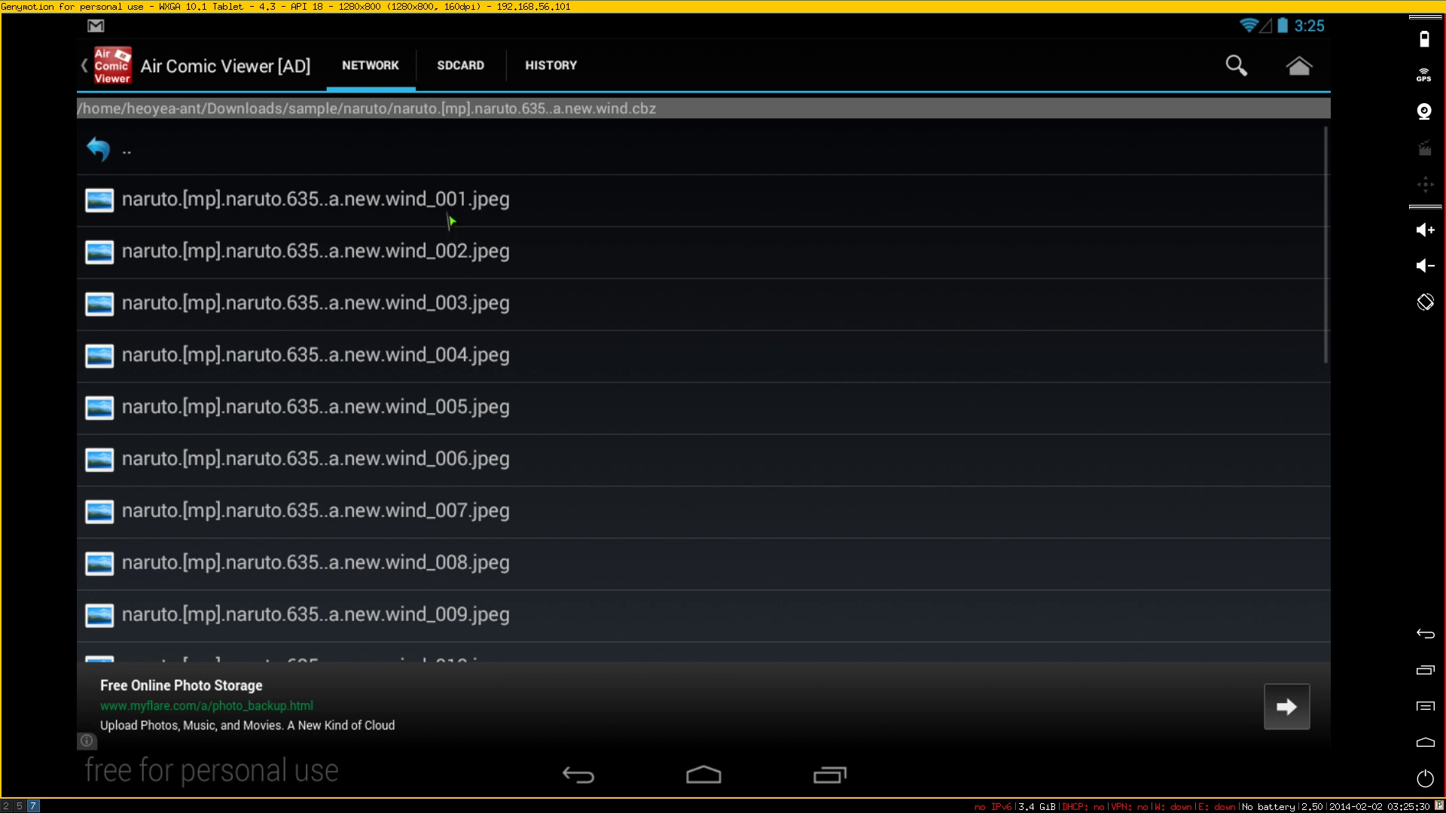
click(448, 214)
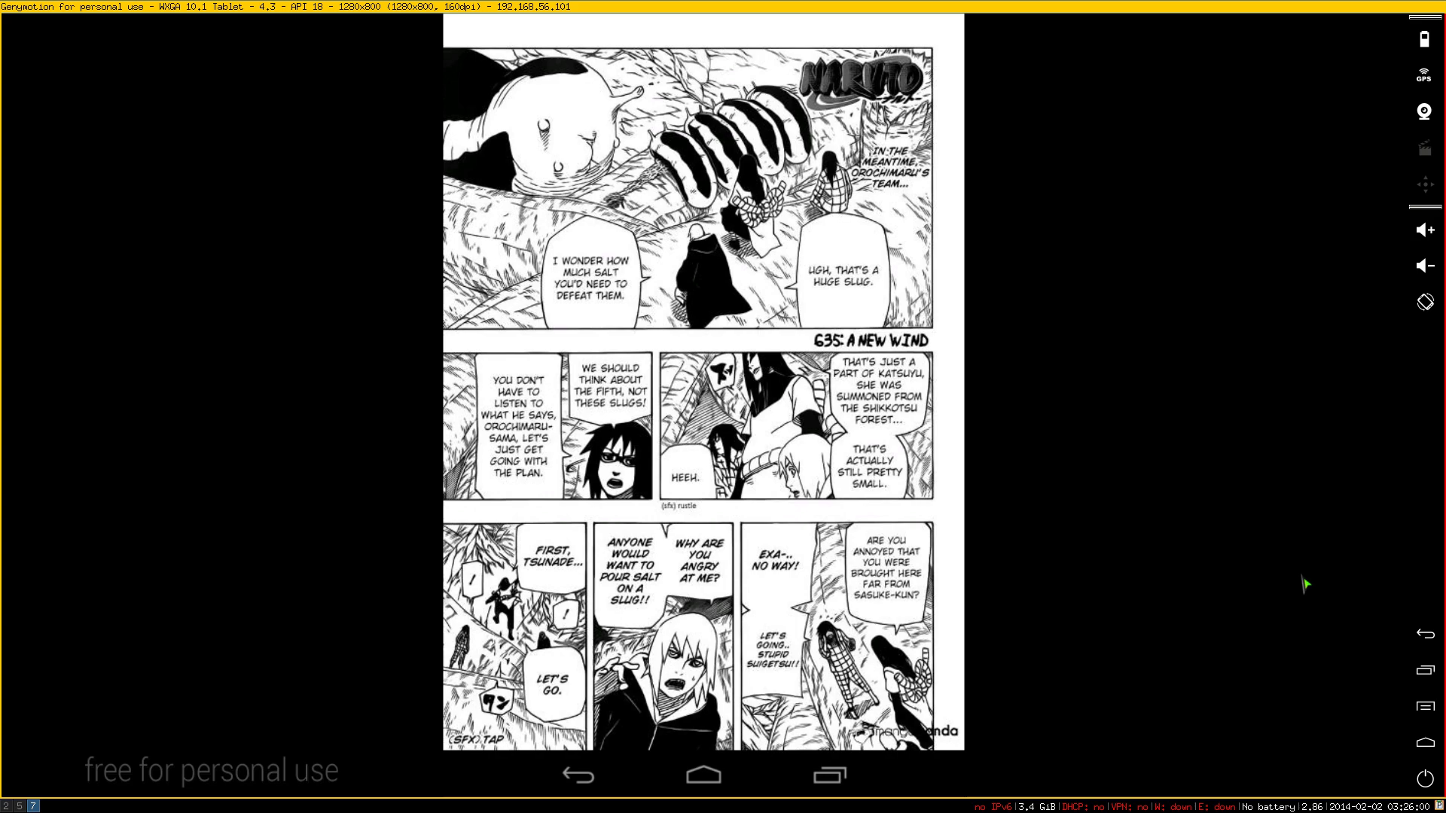
- Swipe to the next page, go back to the page list, then return to the Network list
drag(1302, 577, 870, 585)
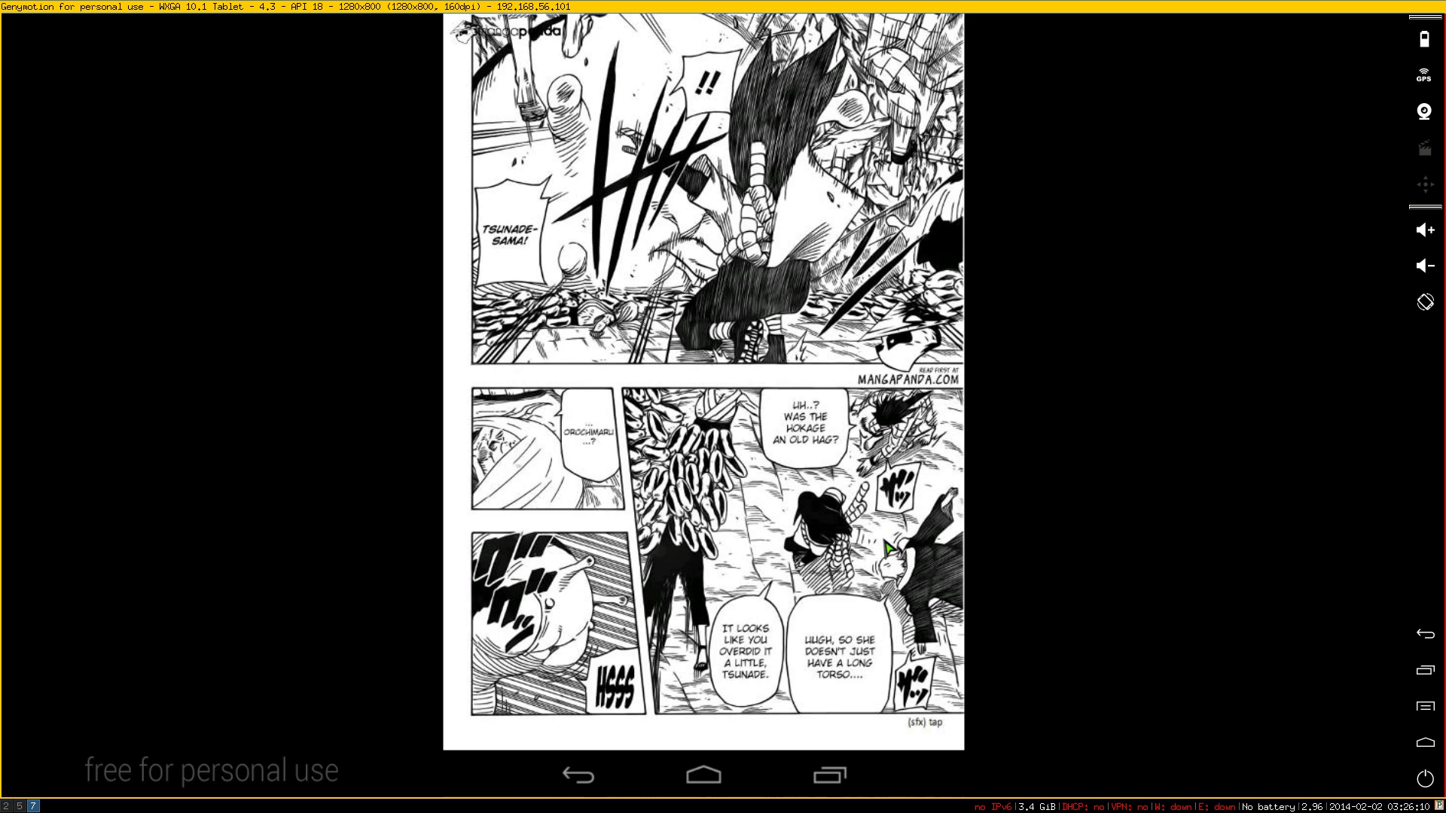
click(582, 783)
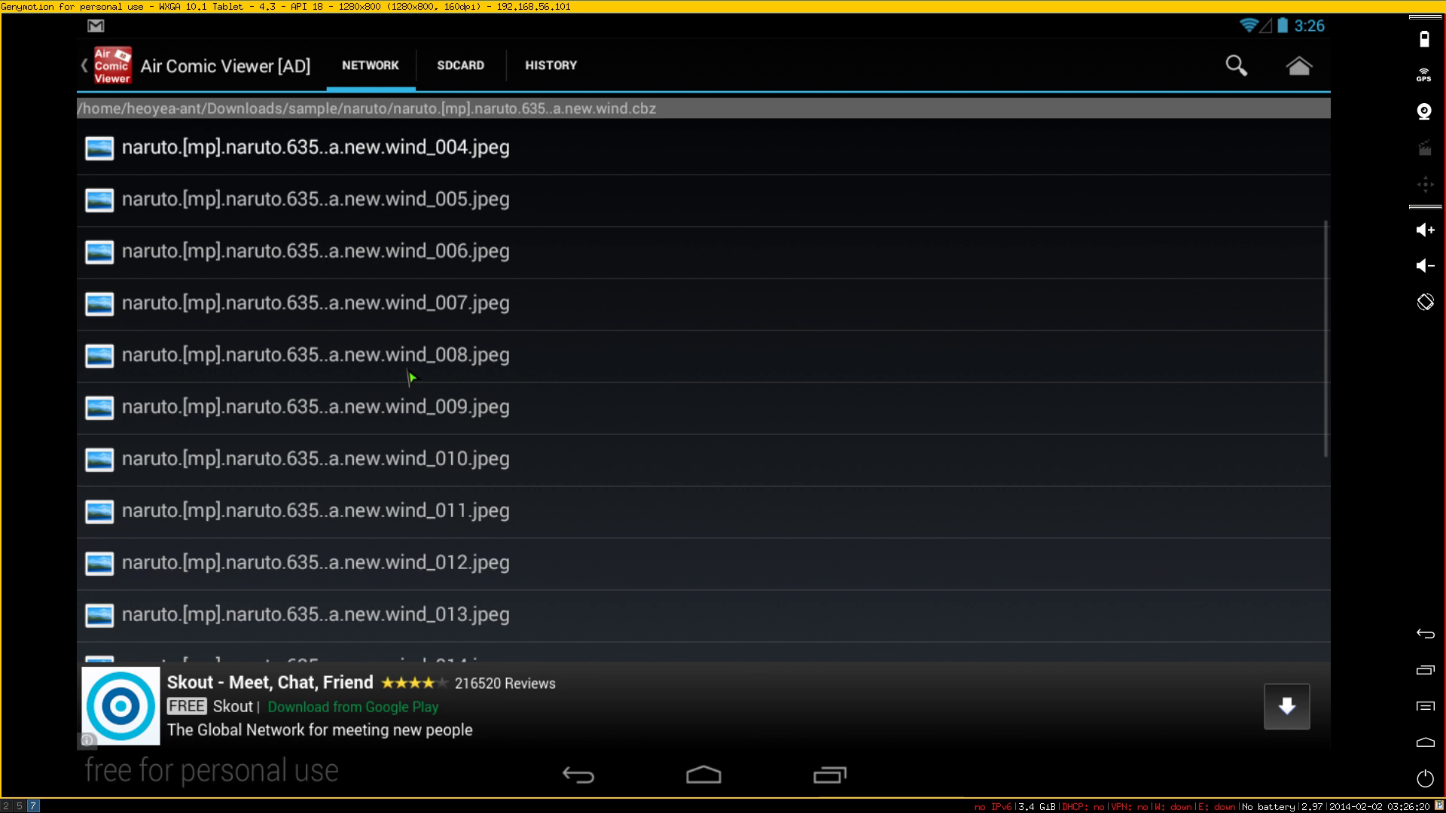
click(1298, 66)
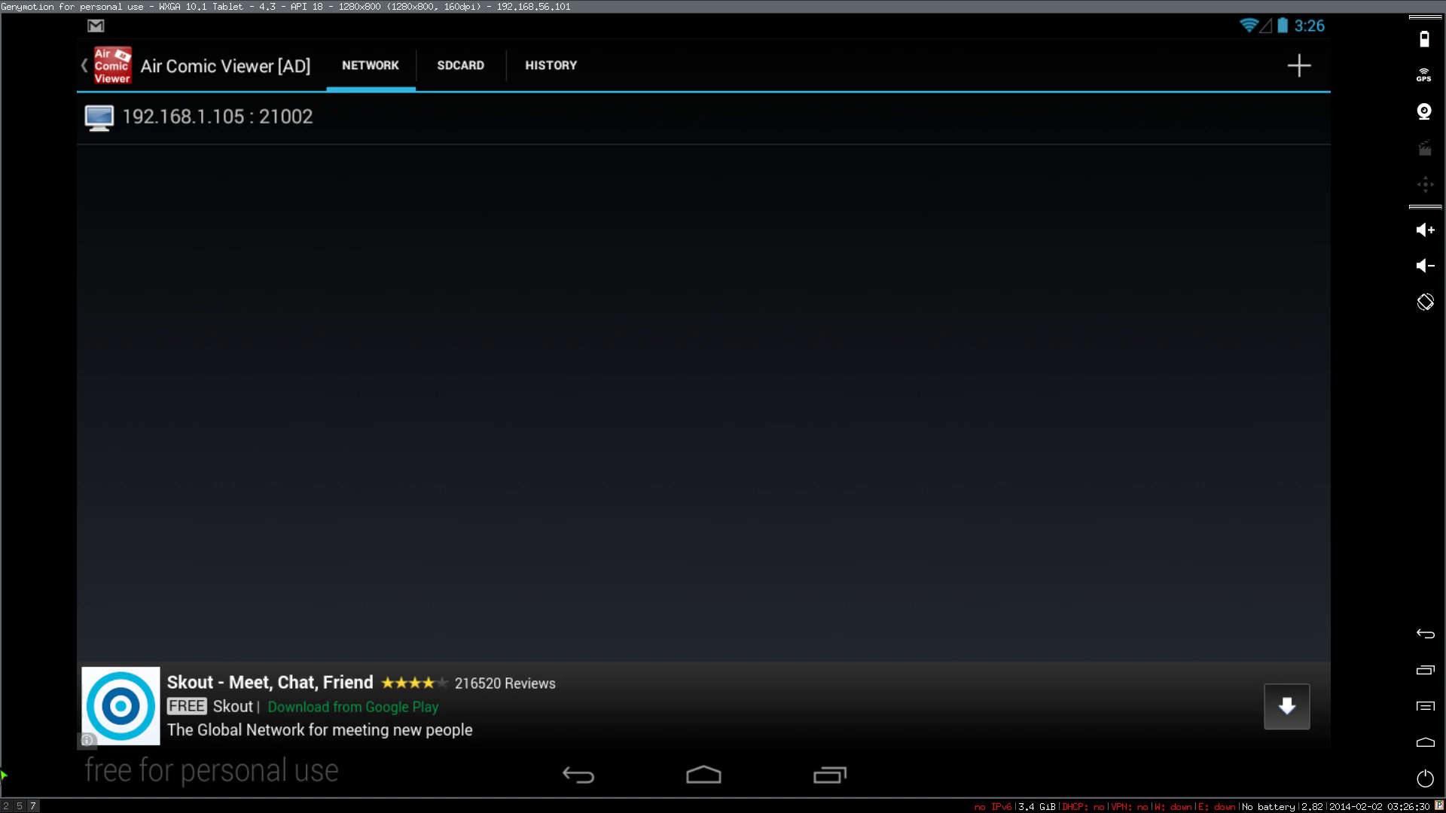
- Close the AirComicServer window on workspace 5, then clear the terminal on workspace 2
key(super+5)
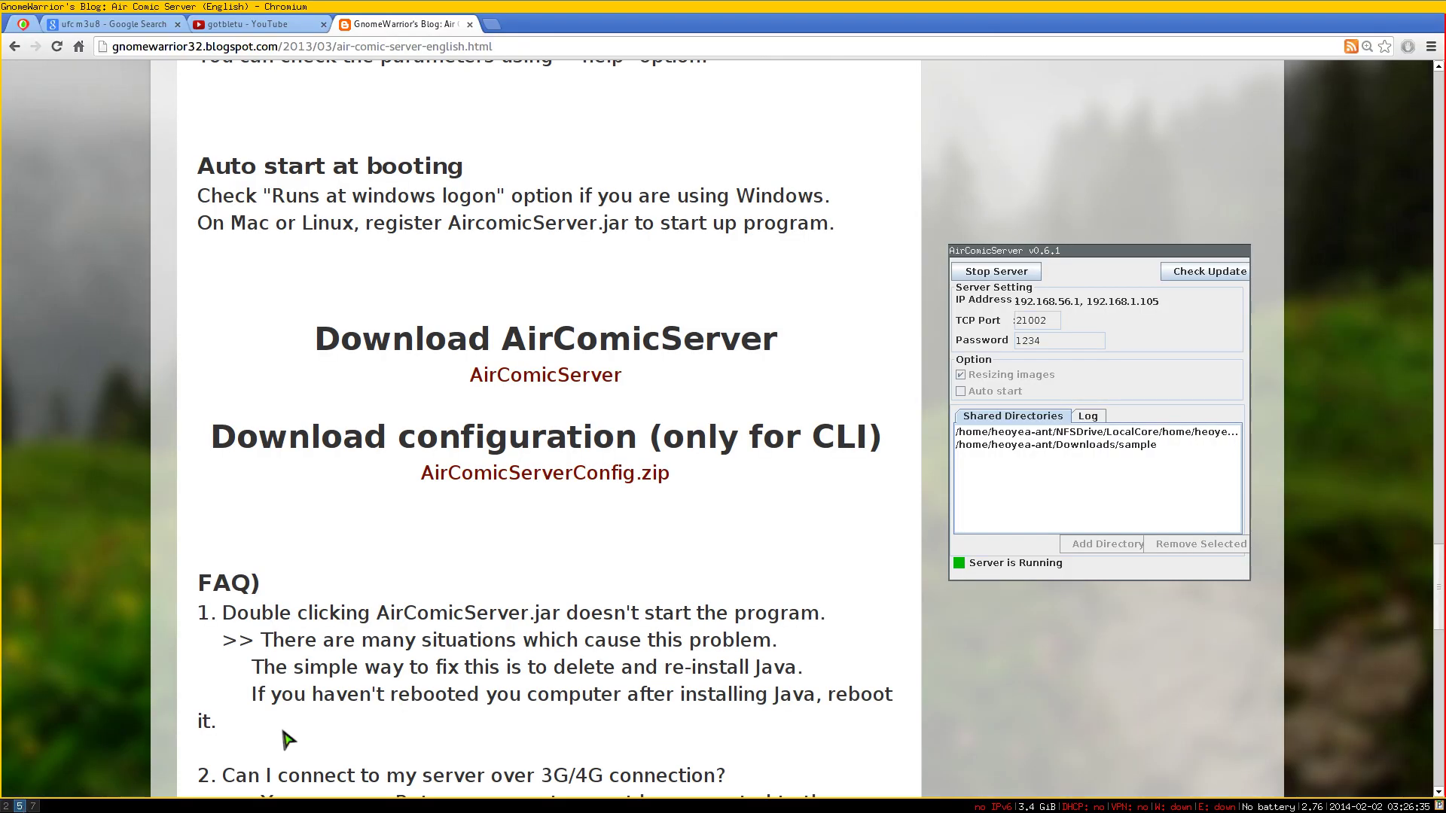
key(super+2)
key(super+5)
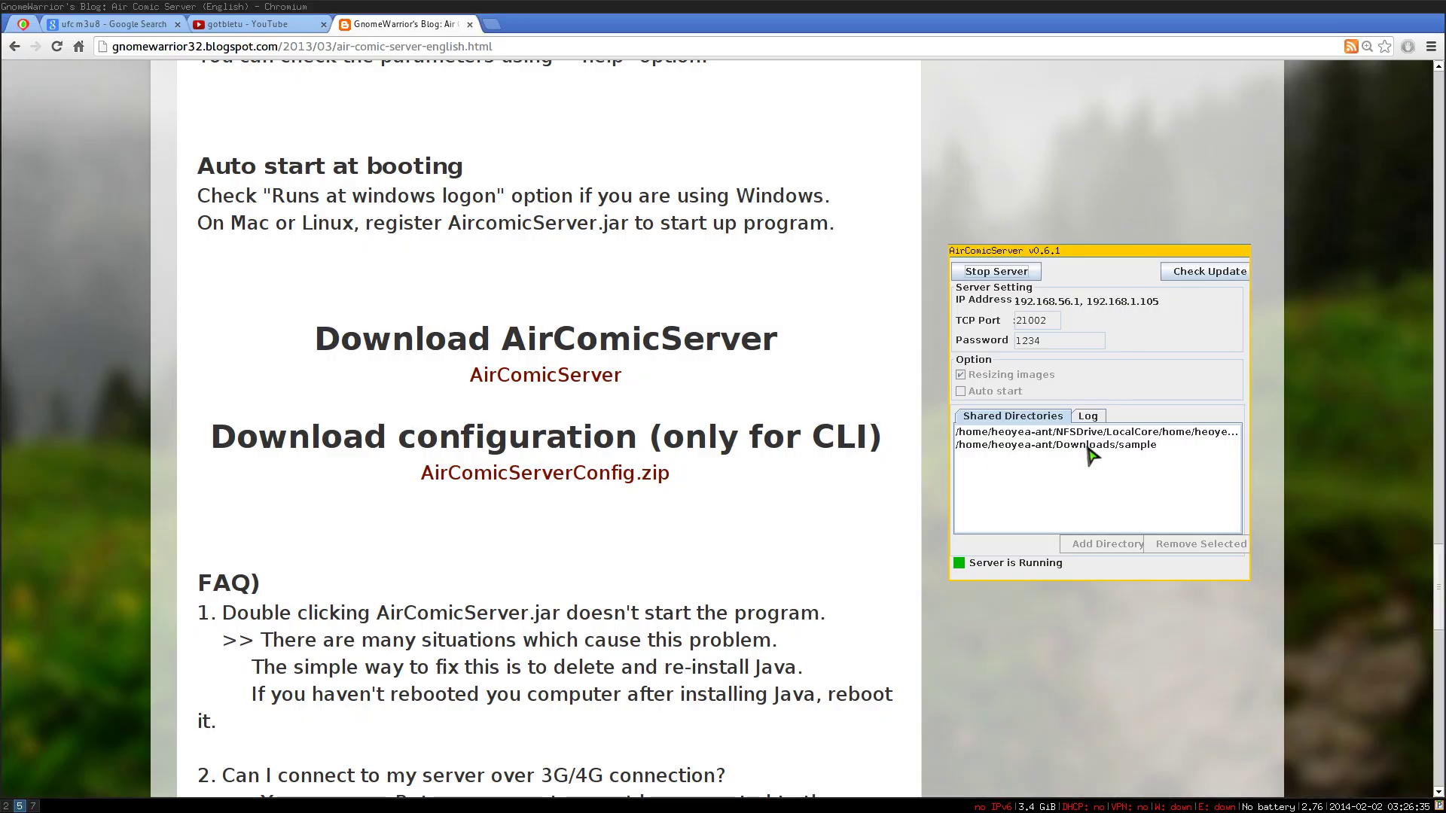
key(super+shift+c)
key(super+2)
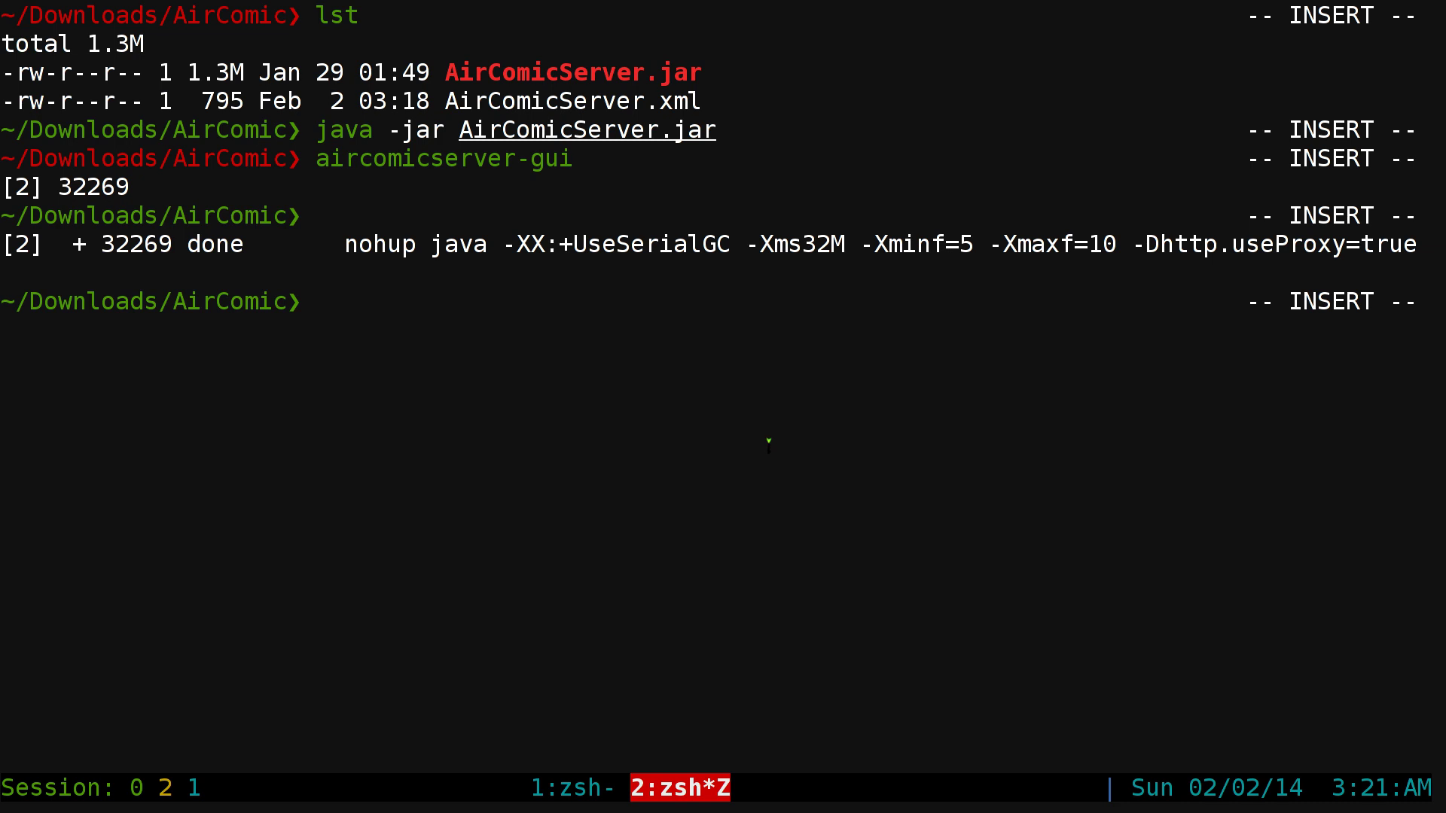
key(ctrl+l)
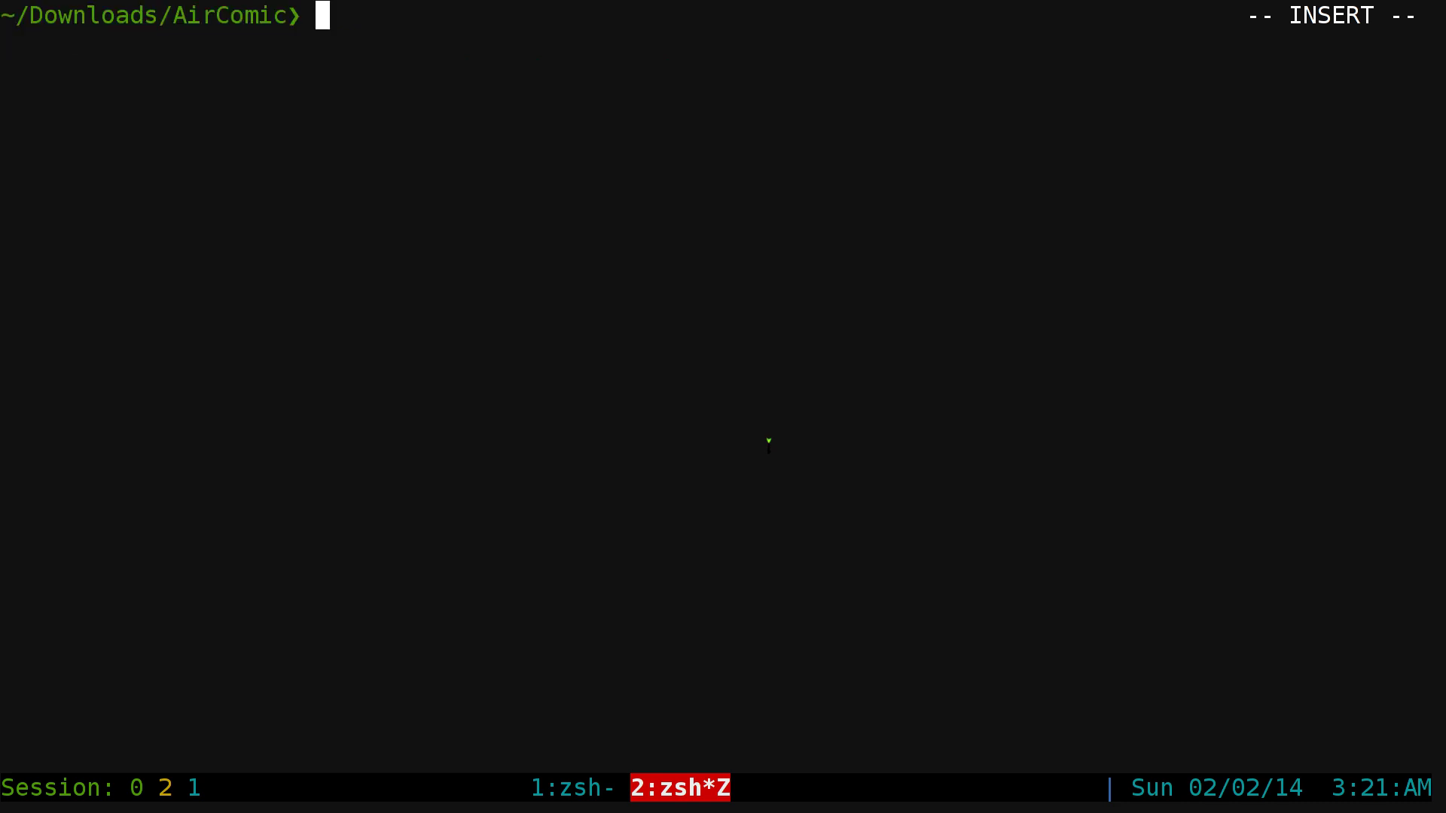
- Run the aircomicserver-kill alias and clear the screen
text(airco)
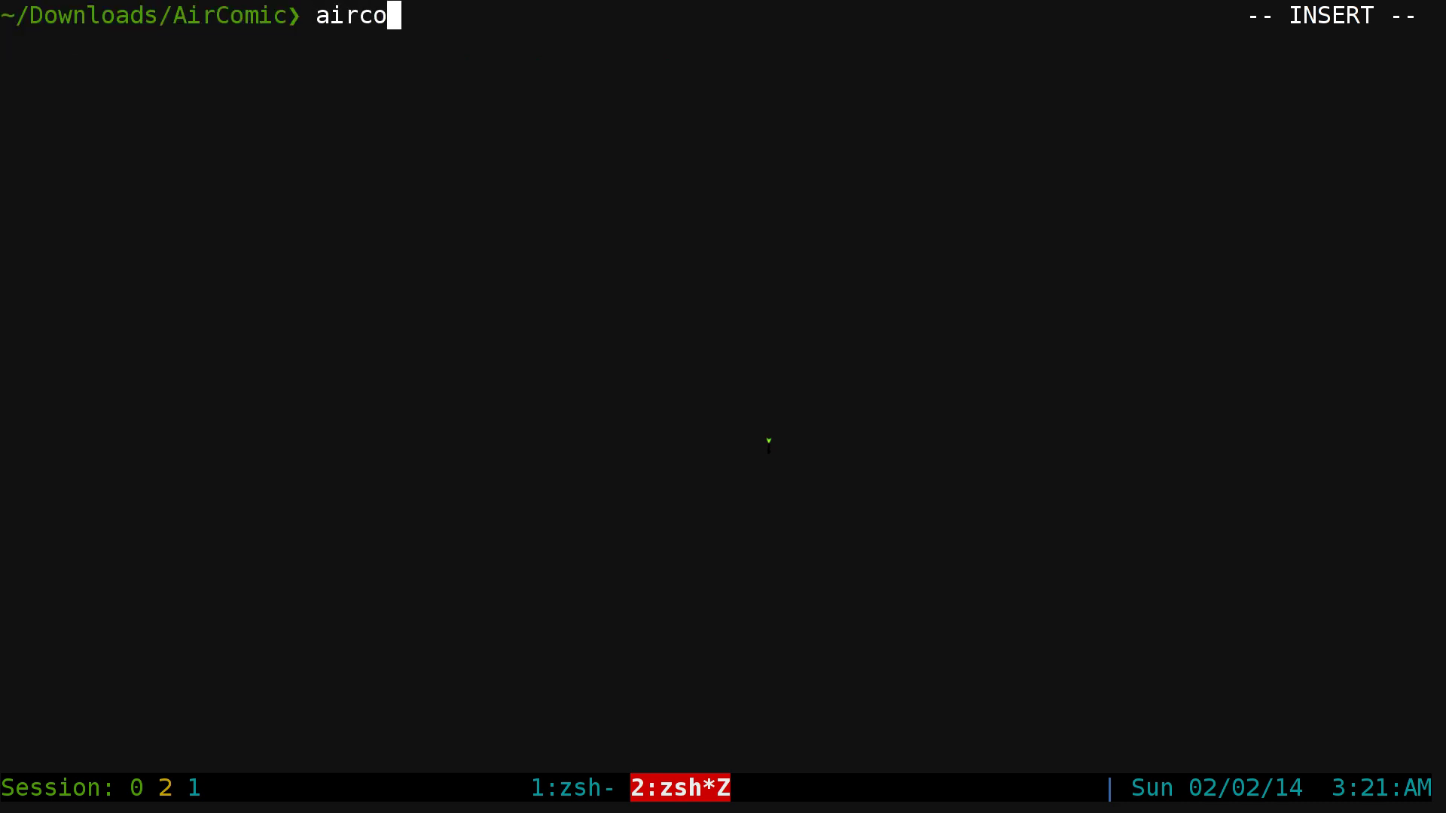
key(Tab)
text(-kill)
key(Return)
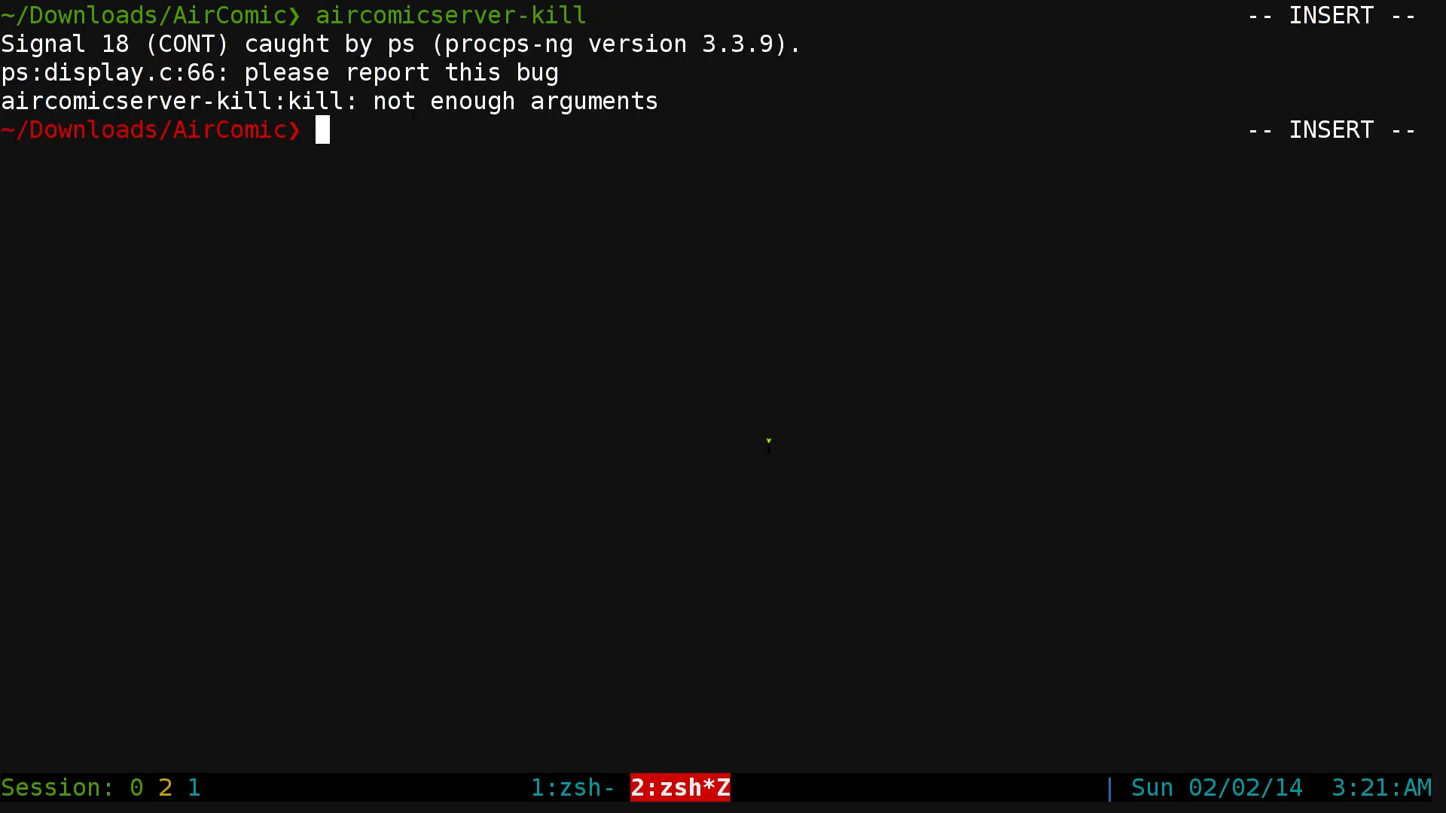
key(ctrl+l)
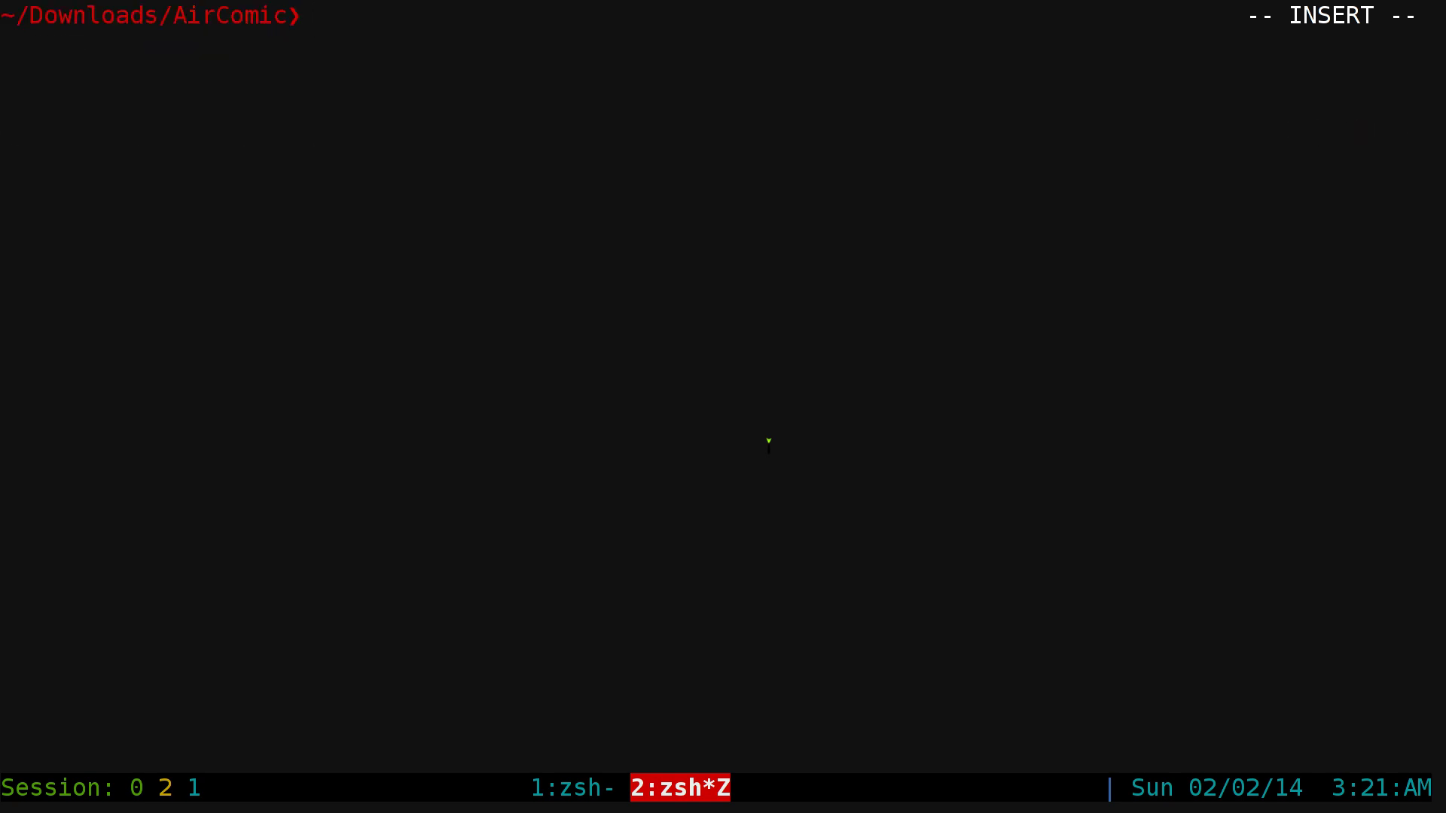
- List the AirComic files with lst and run java -jar AirComicServer.jar
text(lst)
key(Return)
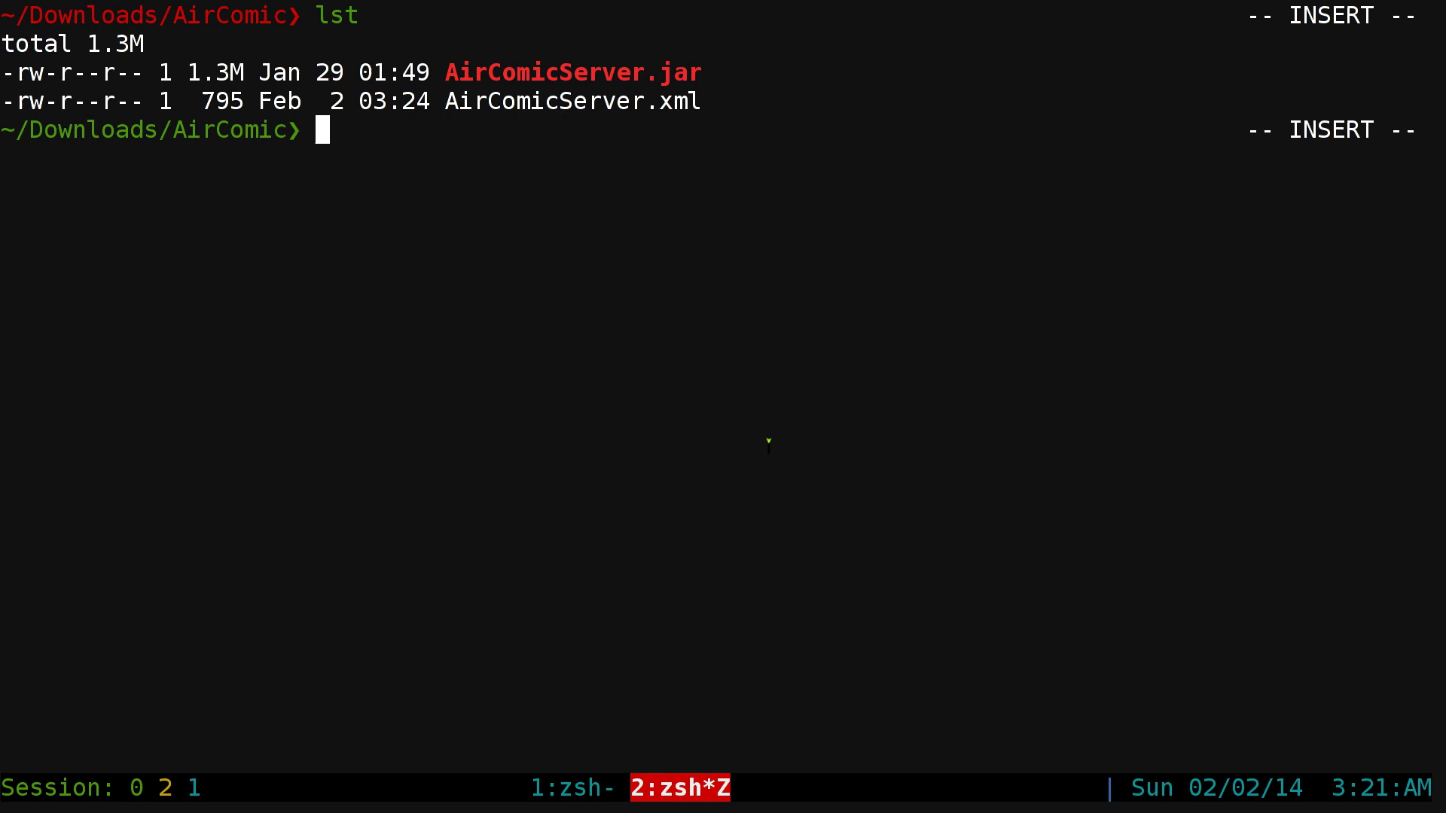
text(java -jar)
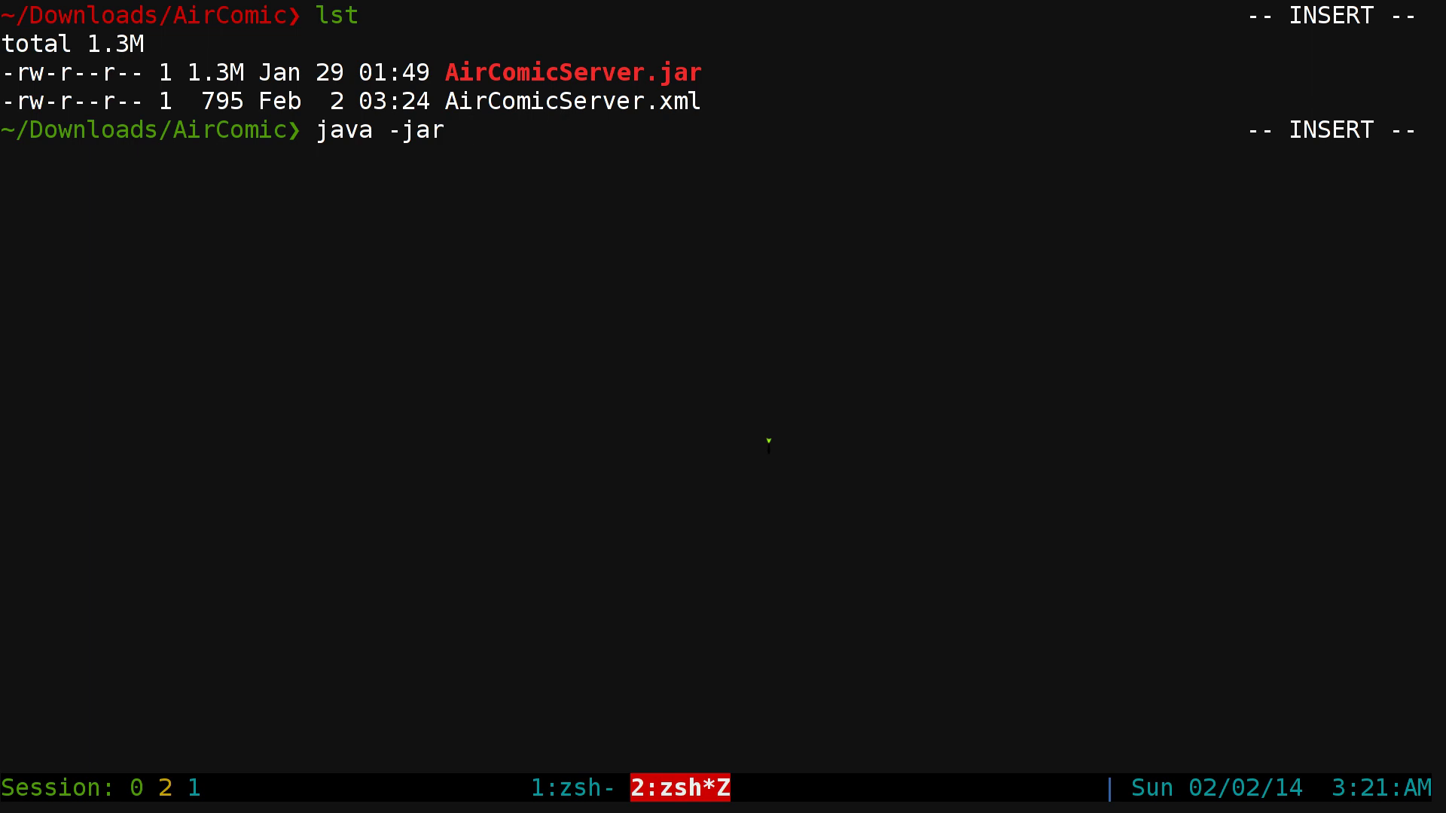
text( Ai)
key(Tab)
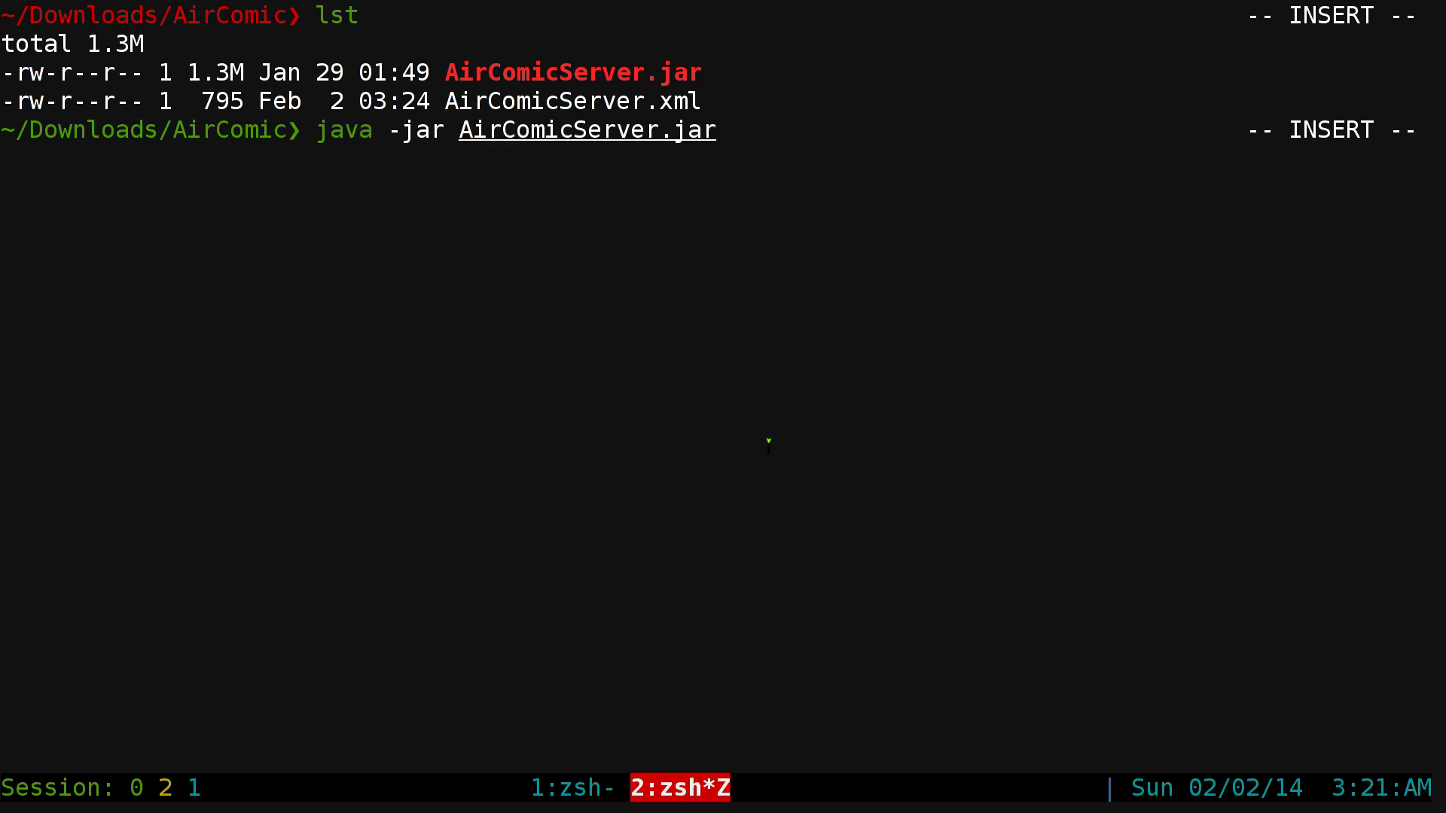
key(Return)
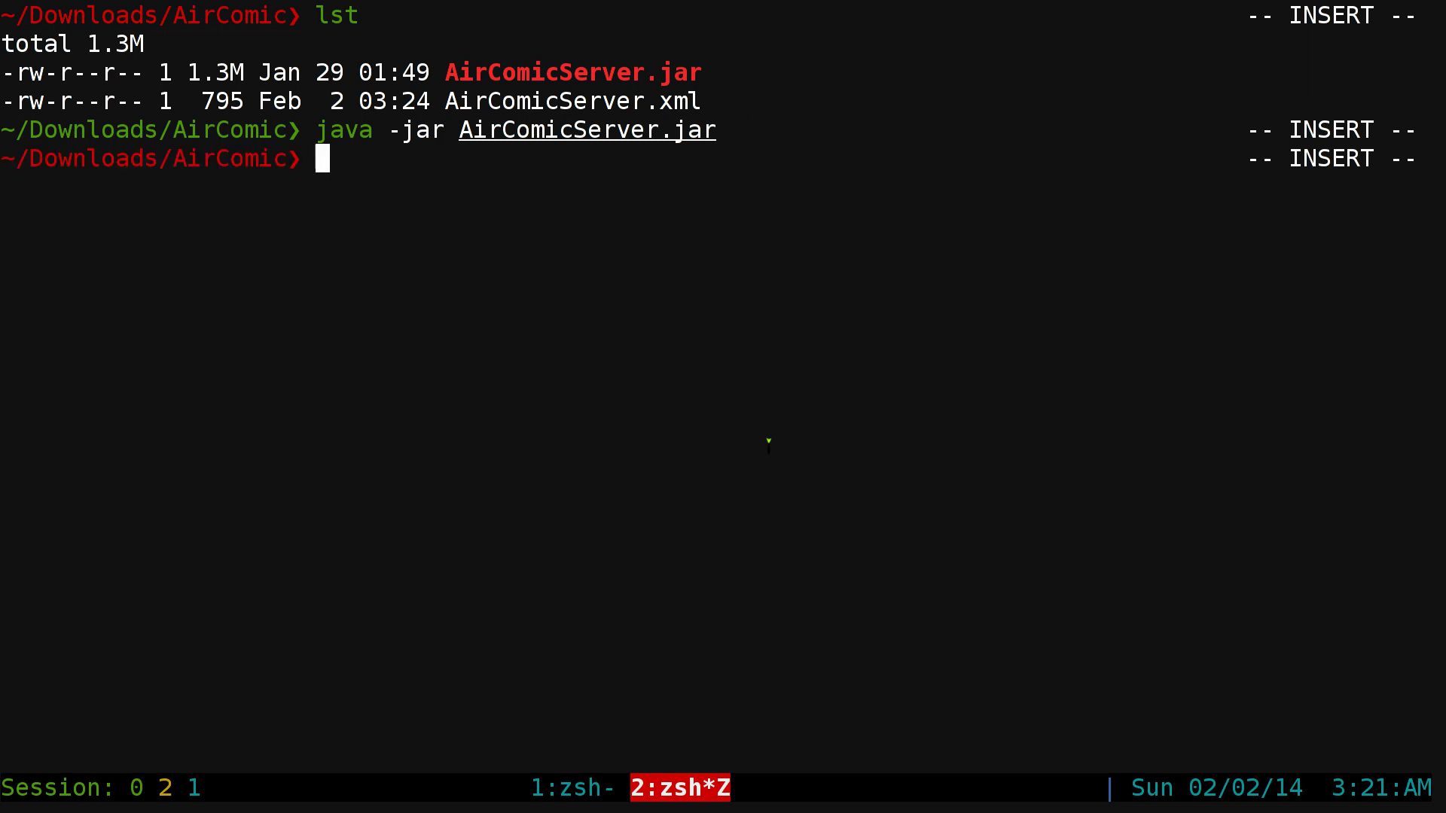
- Browse shell history, then retype java -jar AirComicServer.jar on an empty line
key(Up)
key(Up)
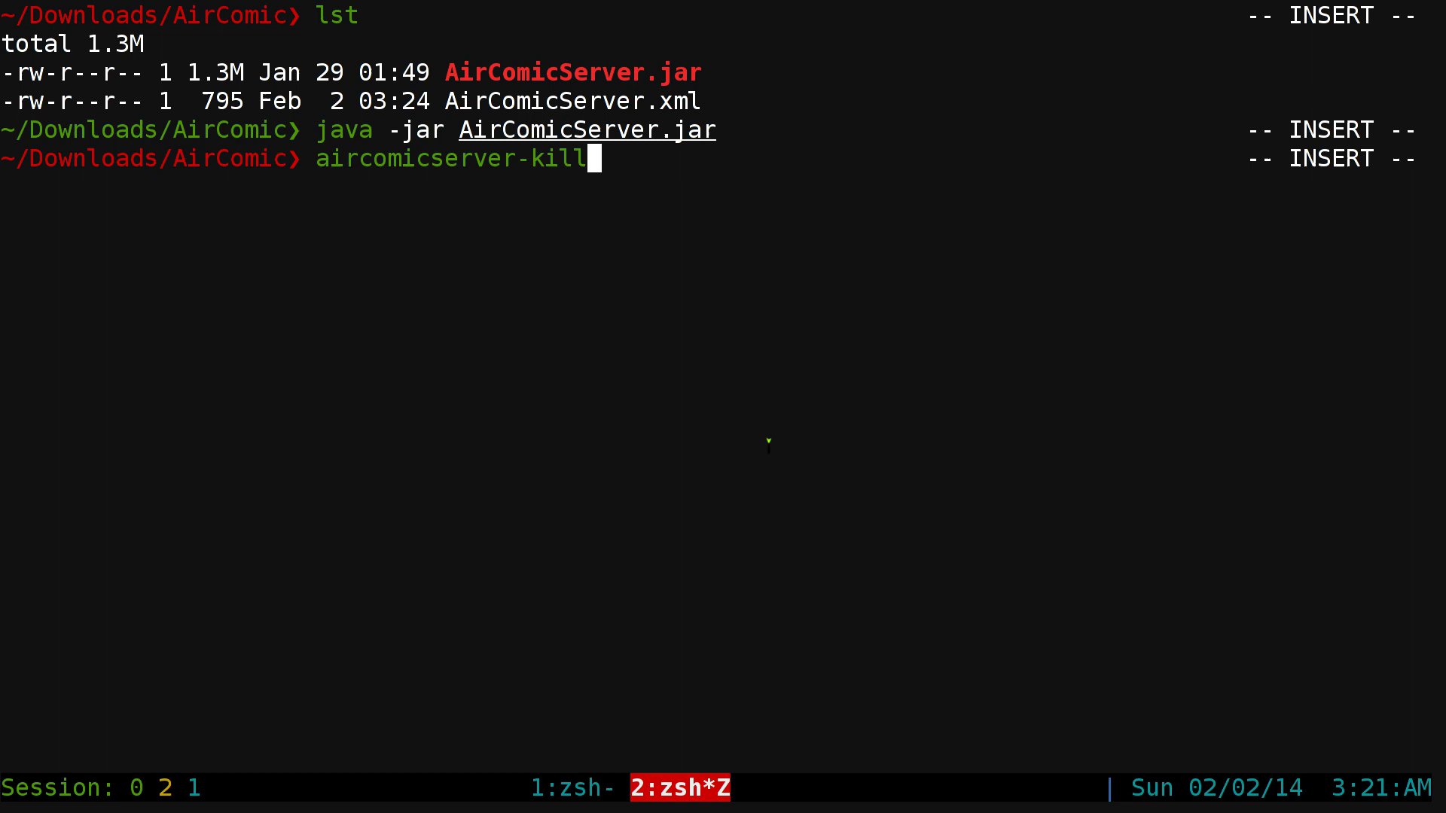
key(Down)
key(Down)
text(java)
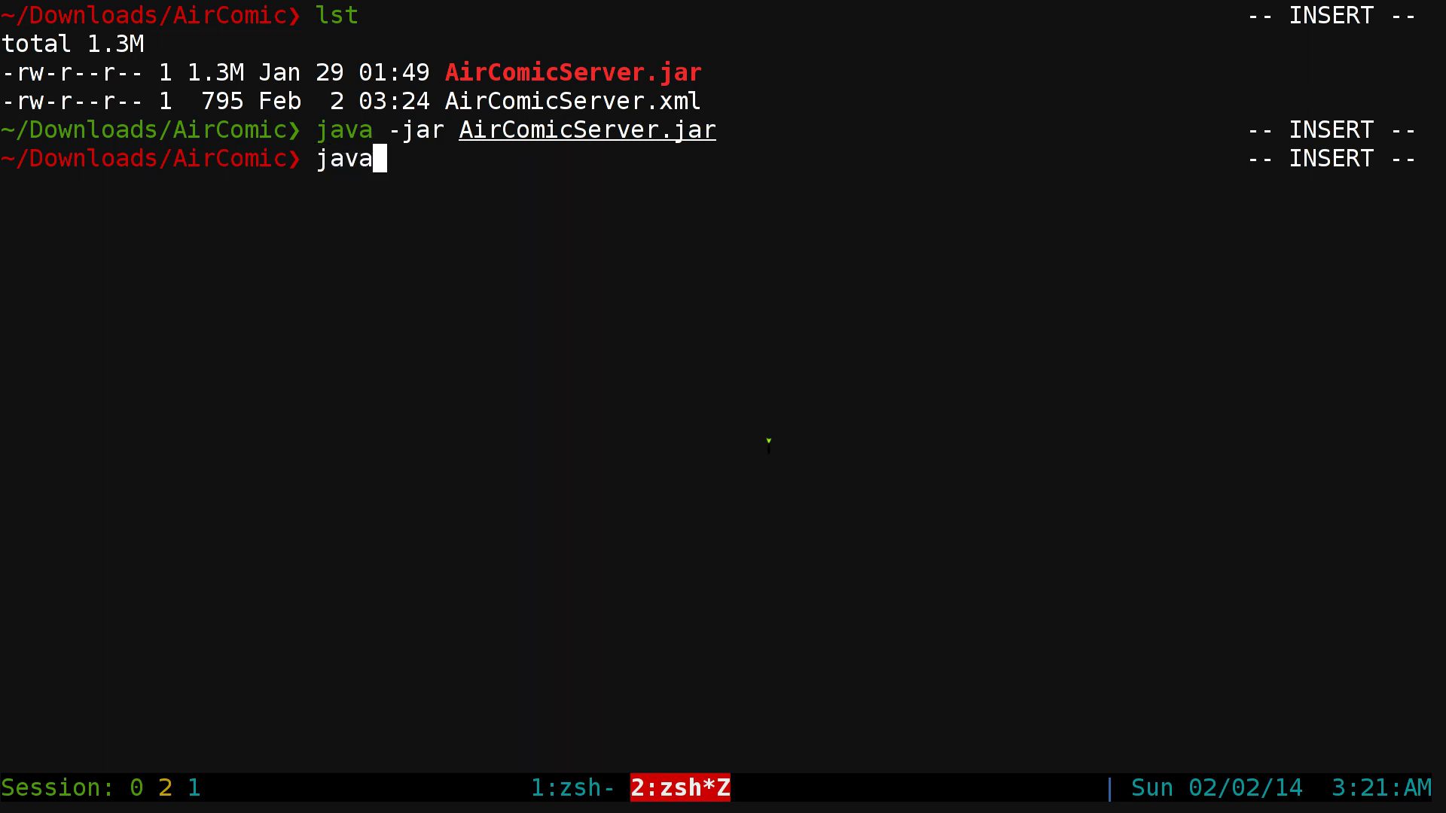
text( -jar )
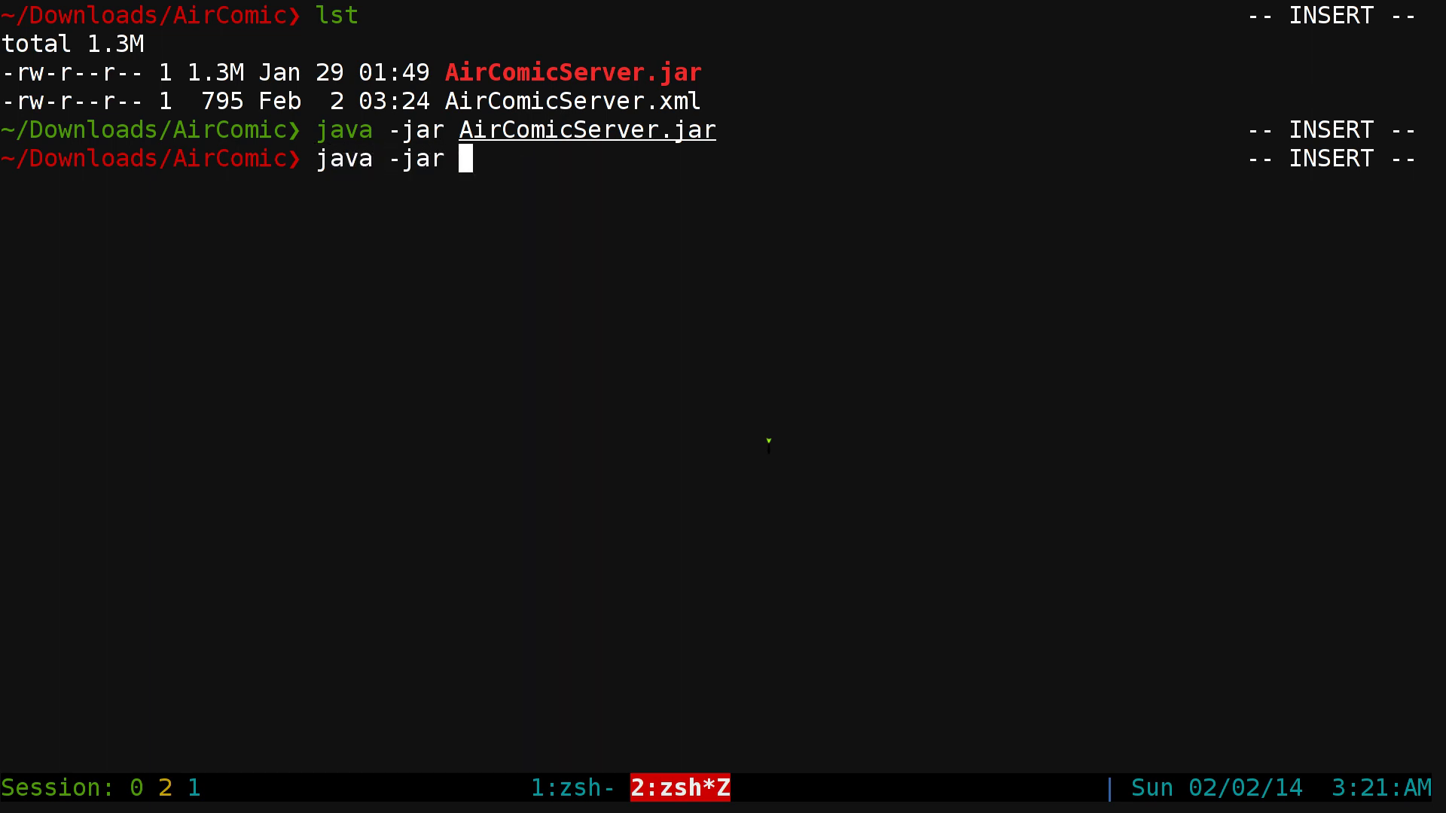
text(Air)
key(Tab)
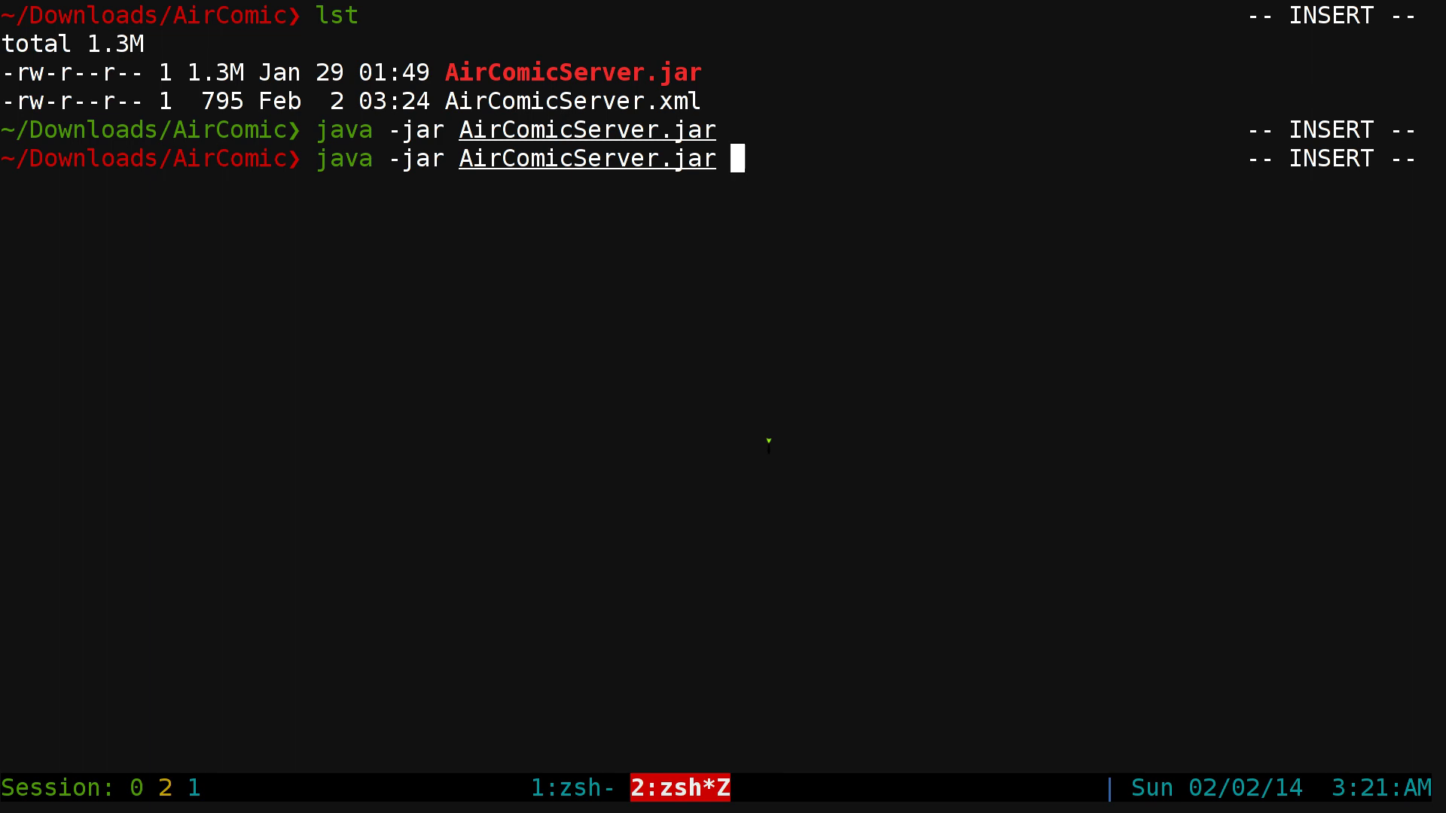
- Run AirComicServer.jar with --help and highlight the -n and -c options in the usage
text(--help)
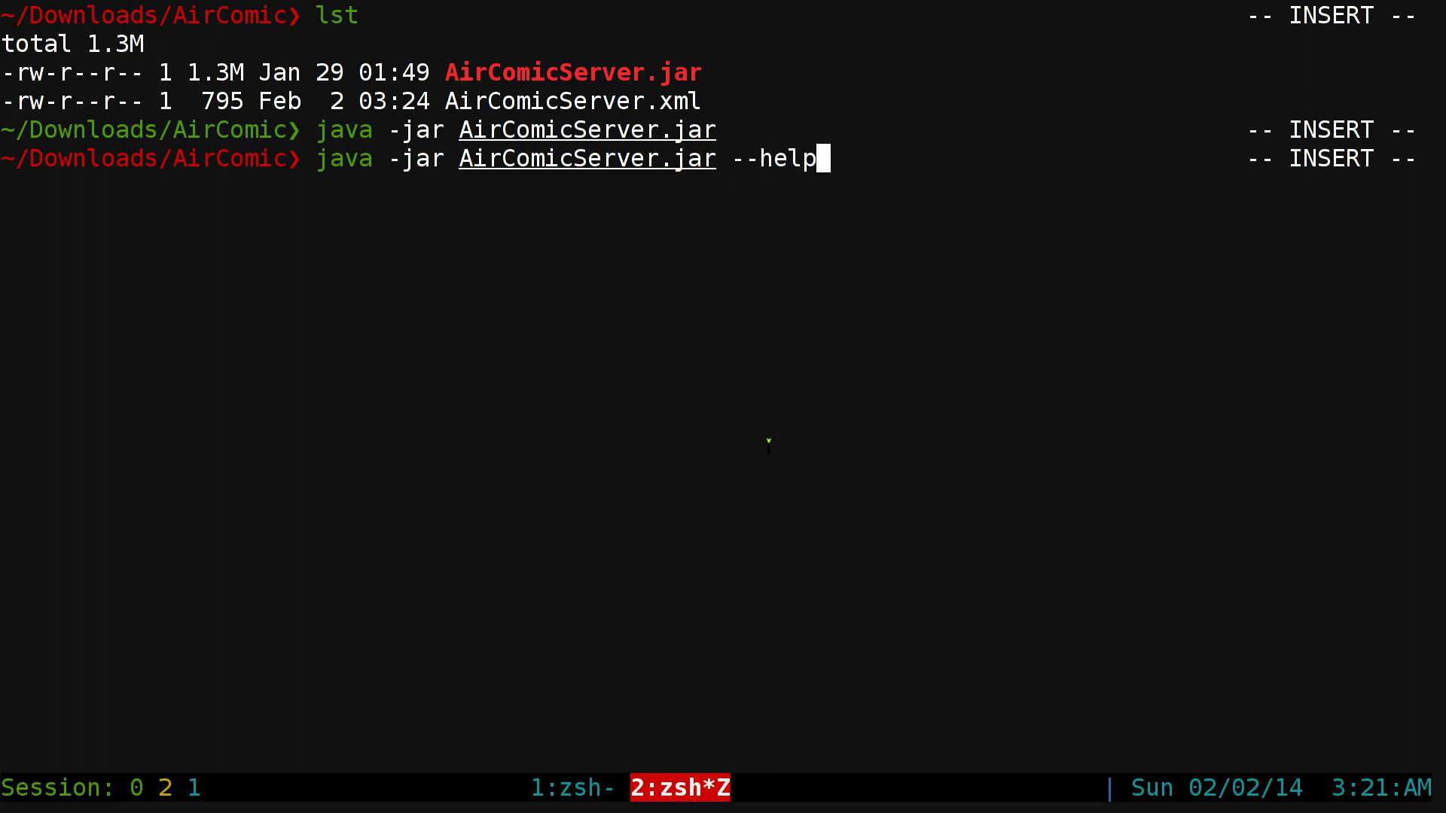
key(Return)
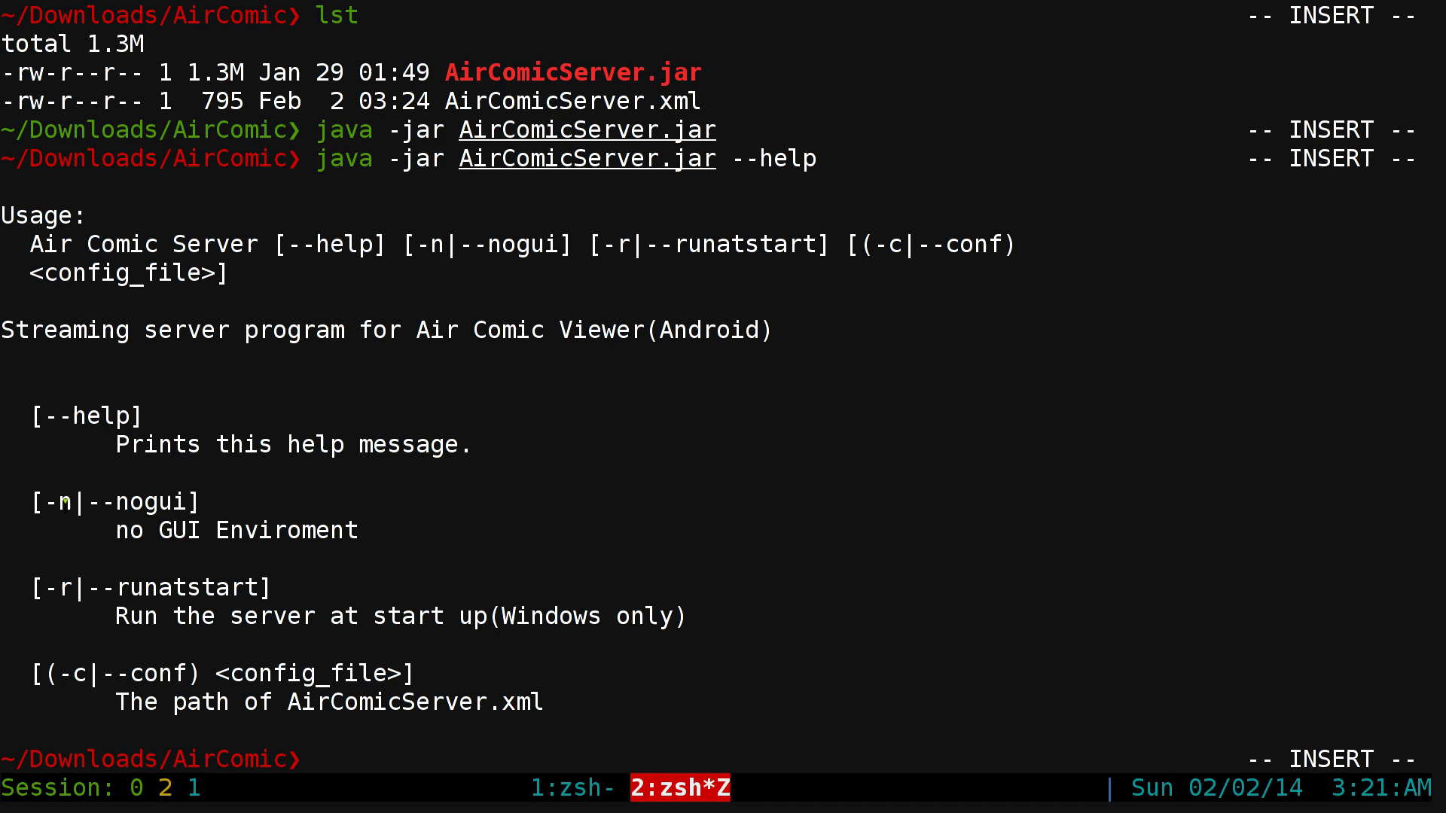
mouse_move(45, 502)
mouse_down()
mouse_move(84, 503)
mouse_move(72, 503)
mouse_up()
drag(59, 673, 87, 676)
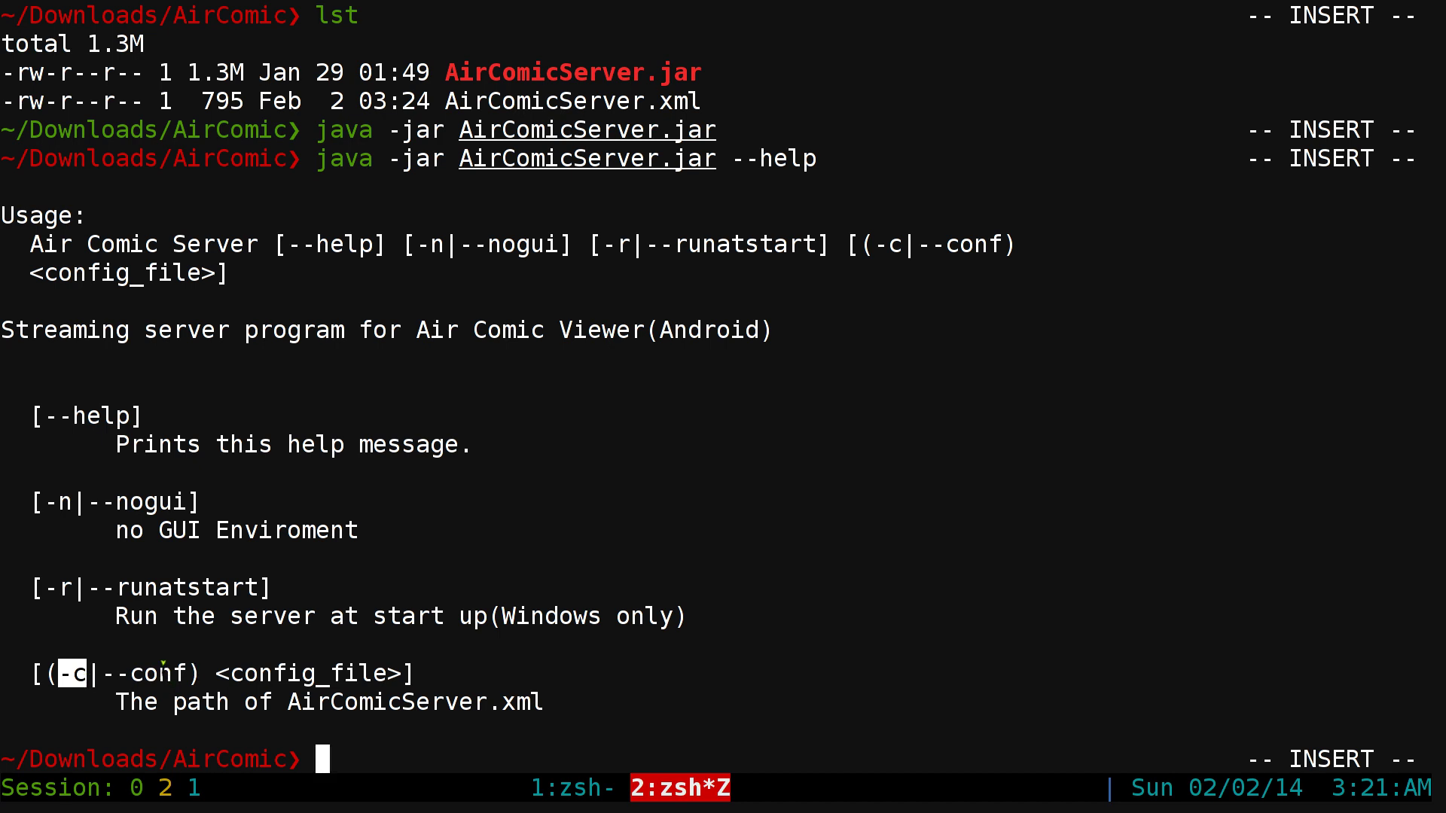
click(166, 661)
- Highlight the -c config text and AirComicServer.xml in the help, then clear the screen
drag(47, 673, 86, 672)
click(170, 672)
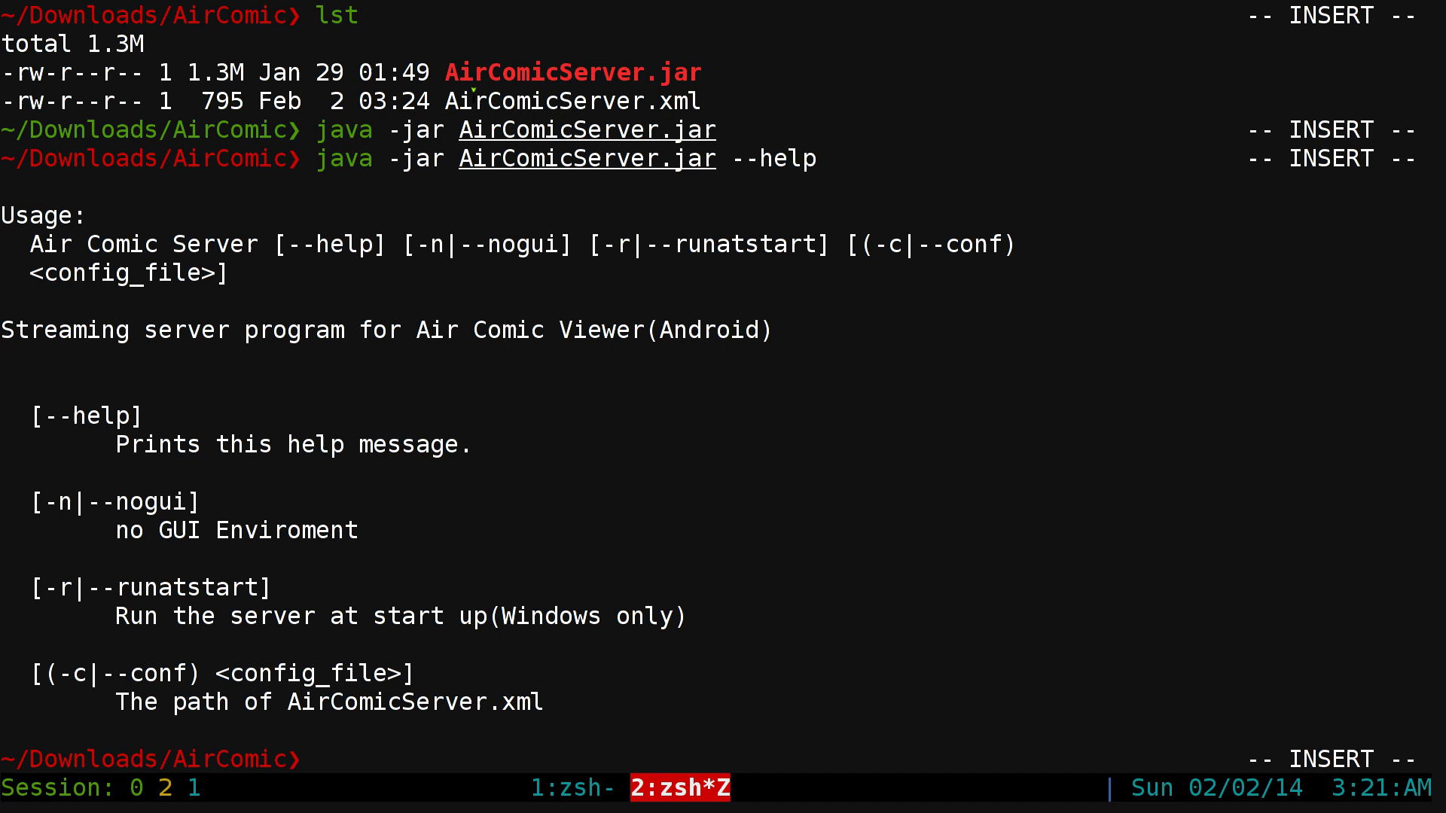
double_click(475, 100)
click(477, 108)
key(ctrl+l)
- List the AirComic folder's files and open AirComicServer.xml in Vim
text(ls)
key(Return)
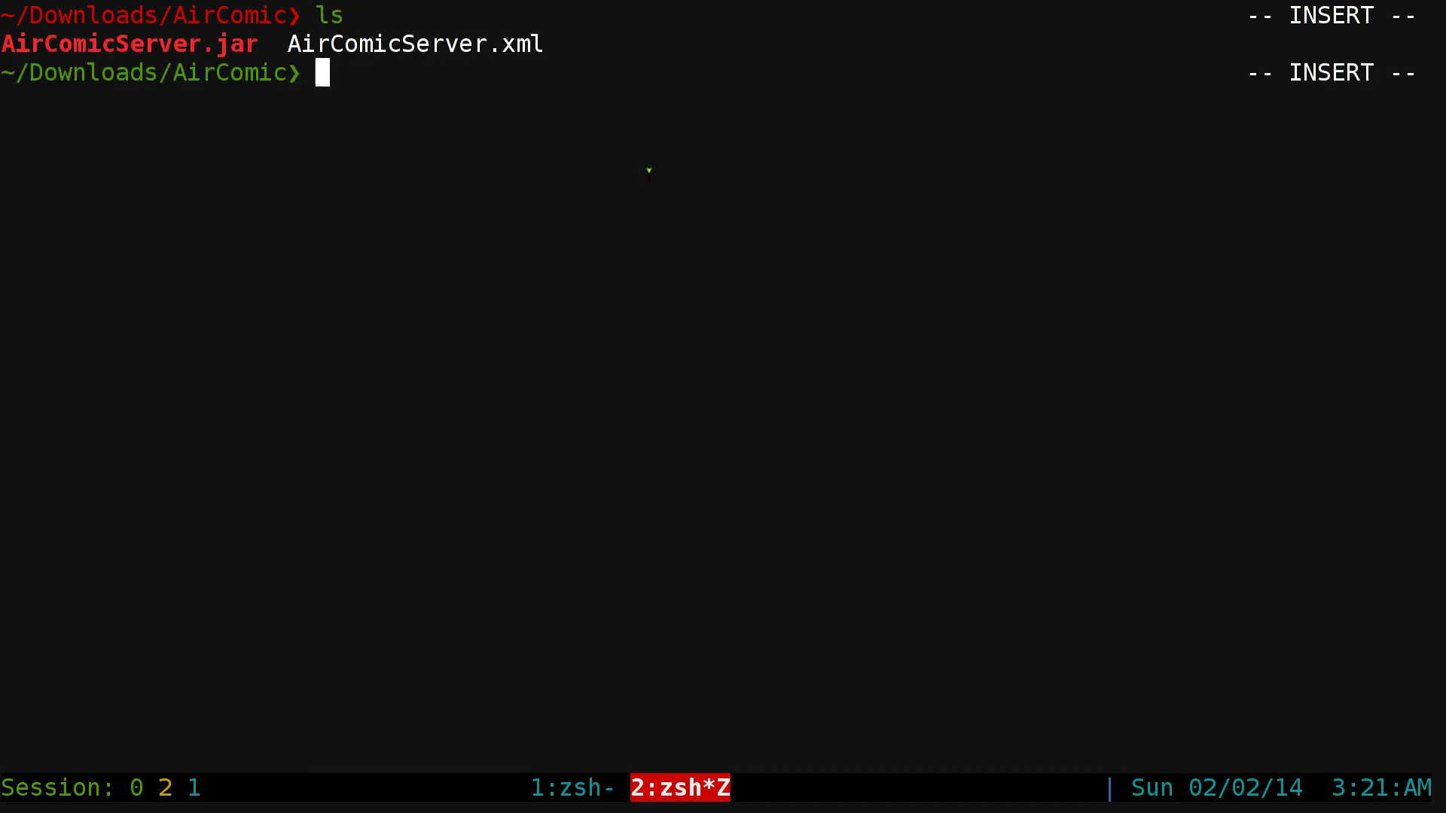
double_click(481, 44)
click(491, 144)
text(nano)
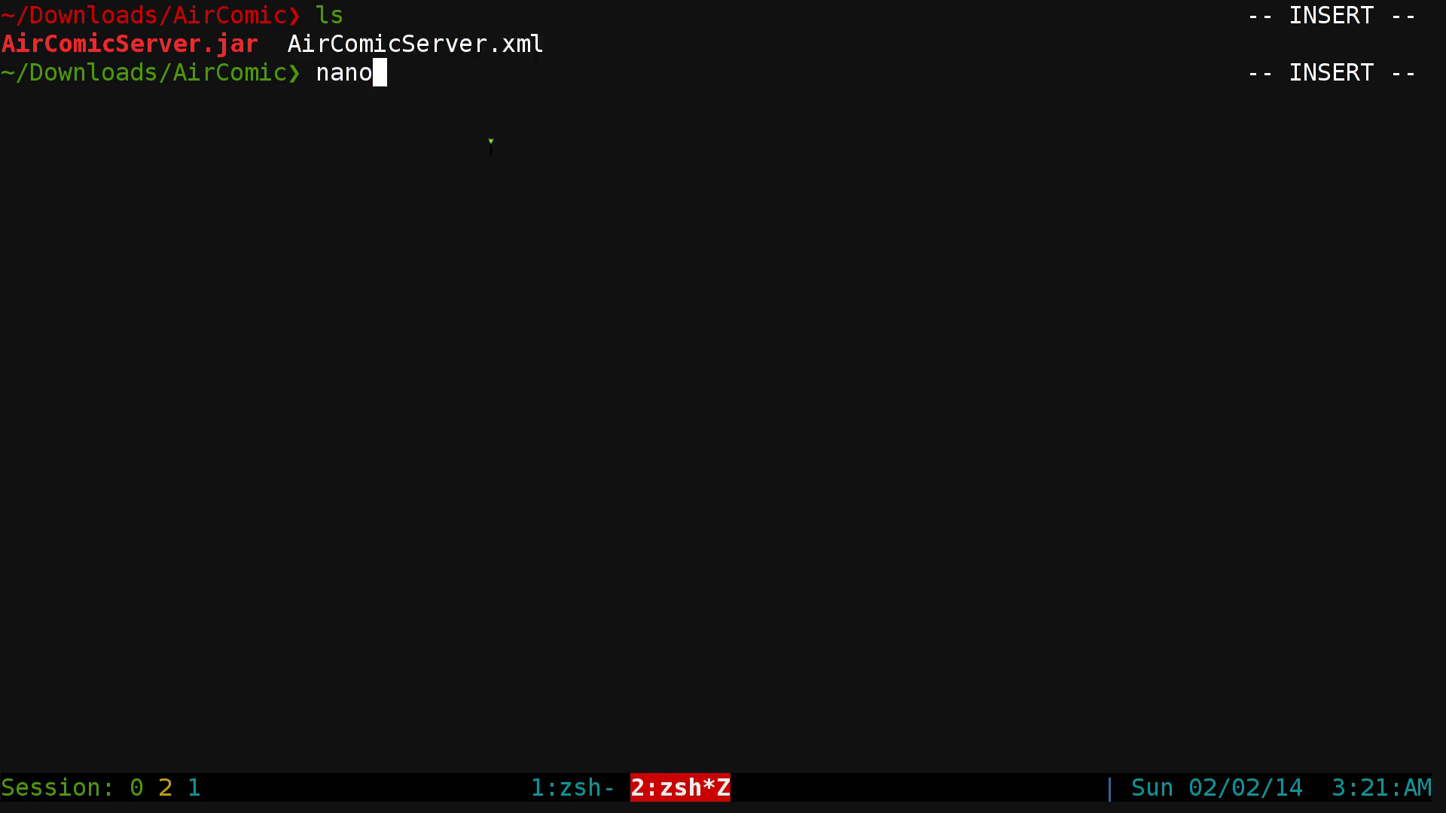
key(BackSpace)
key(BackSpace)
key(BackSpace)
text(vim A)
key(Tab)
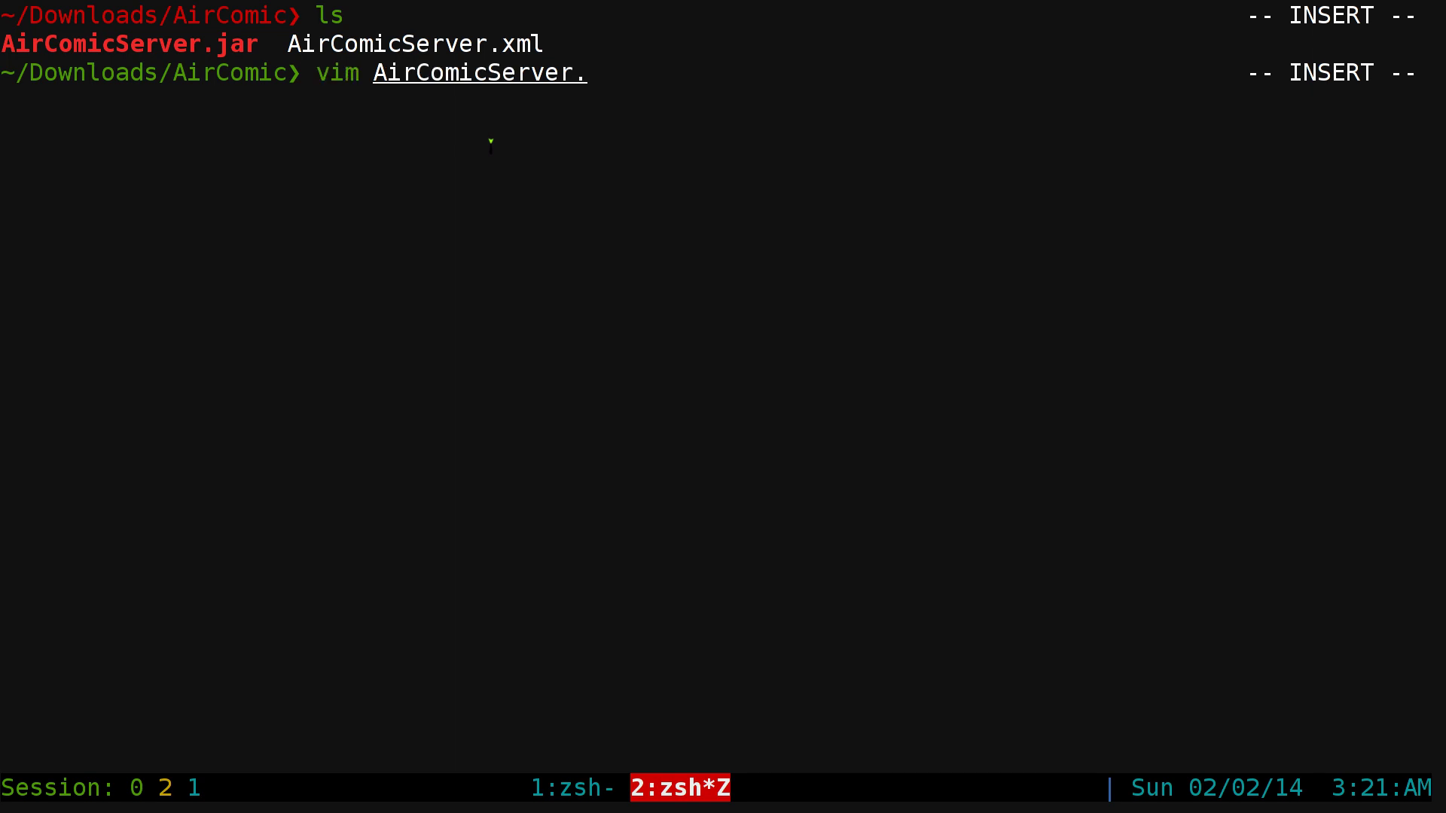
text(cm)
key(BackSpace)
key(BackSpace)
text(x)
key(Tab)
key(Return)
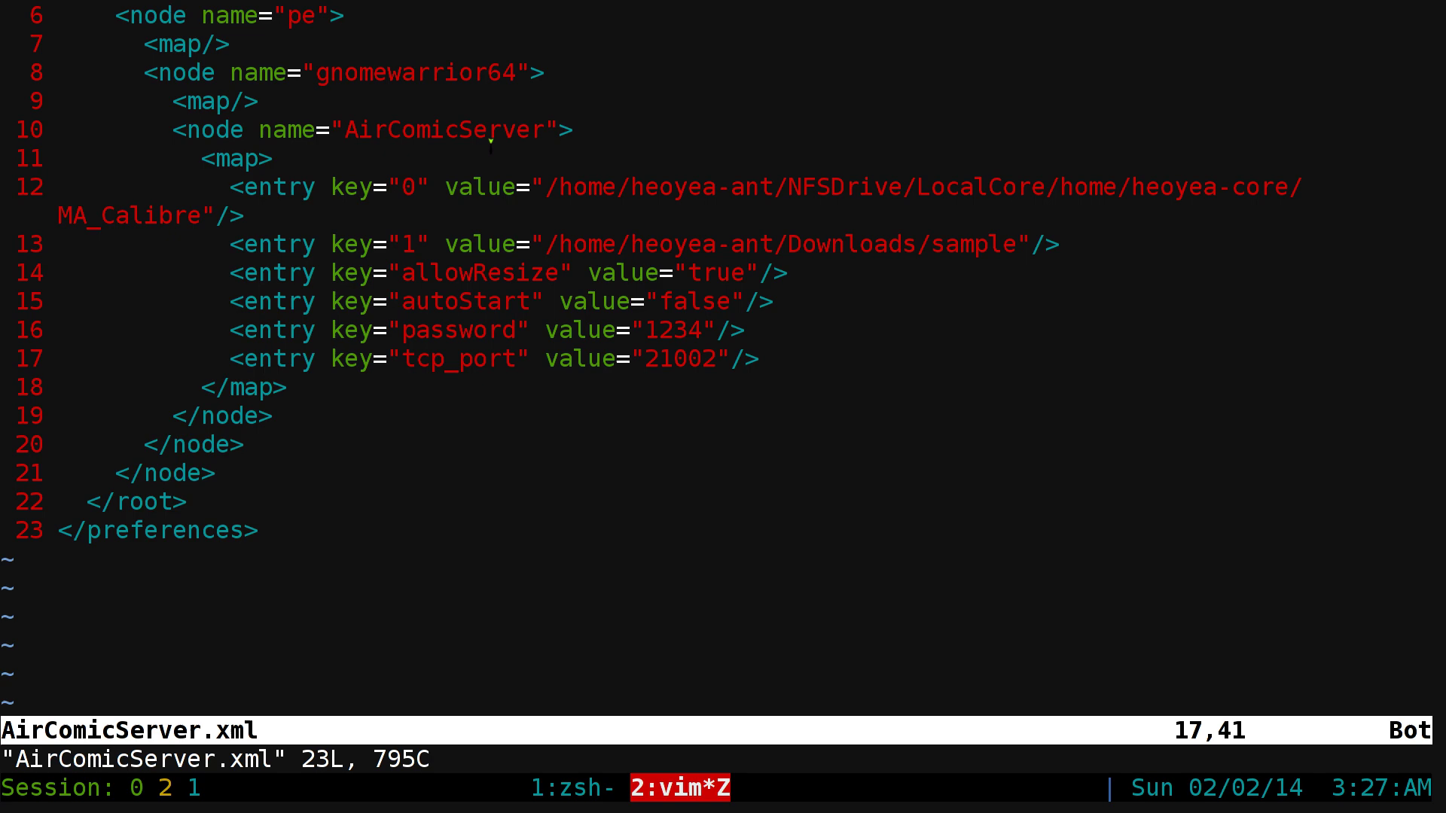
- Highlight the key 0 folder, key 1 folder and password entry lines in turn
key(k)
key(k)
key(k)
key(k)
key(k)
key(k)
key(k)
key(k)
key(k)
key(k)
key(k)
key(k)
key(k)
key(k)
key(k)
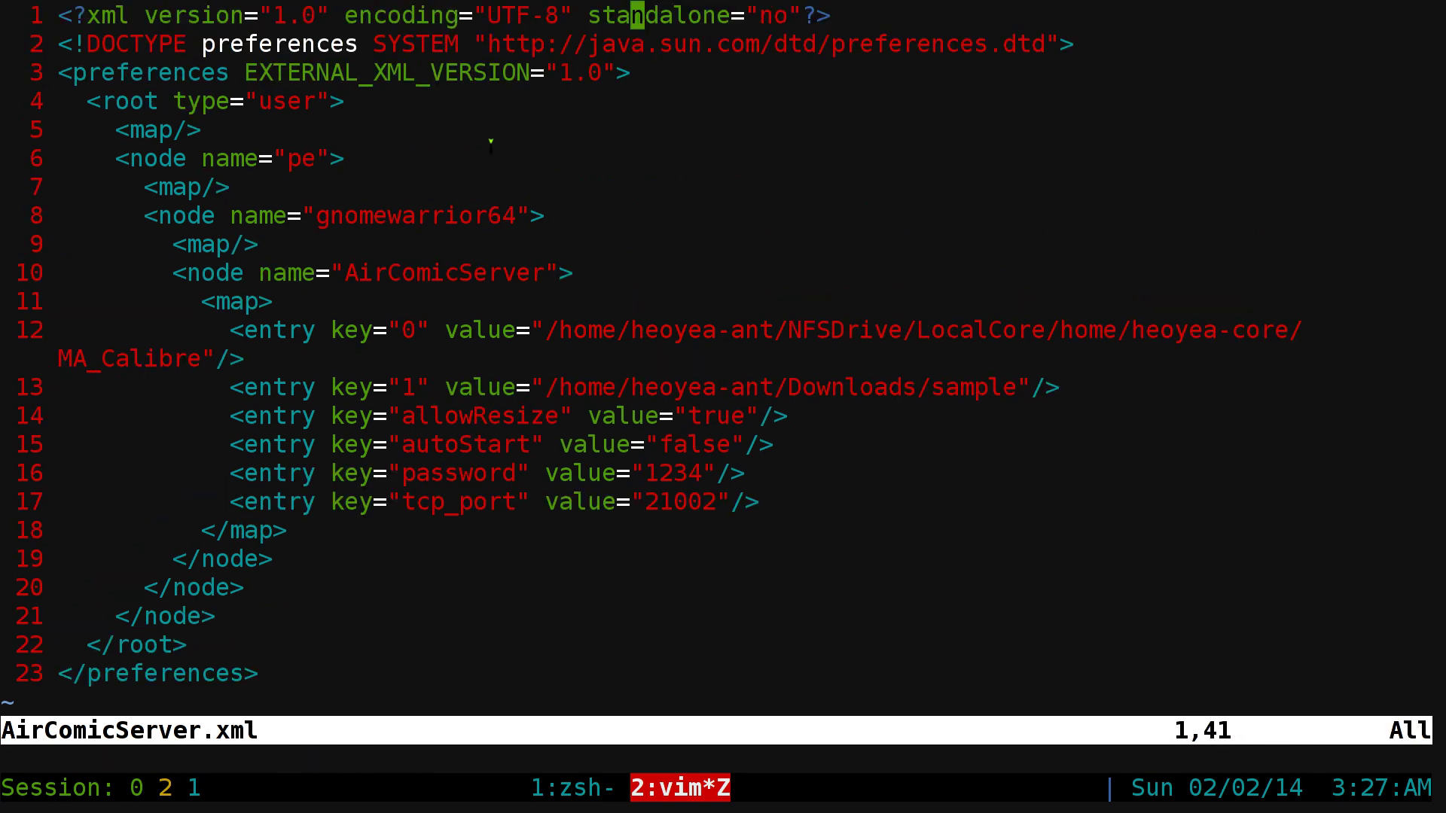
key(j)
key(j)
key(j)
key(j)
key(j)
key(j)
key(j)
key(j)
key(j)
key(j)
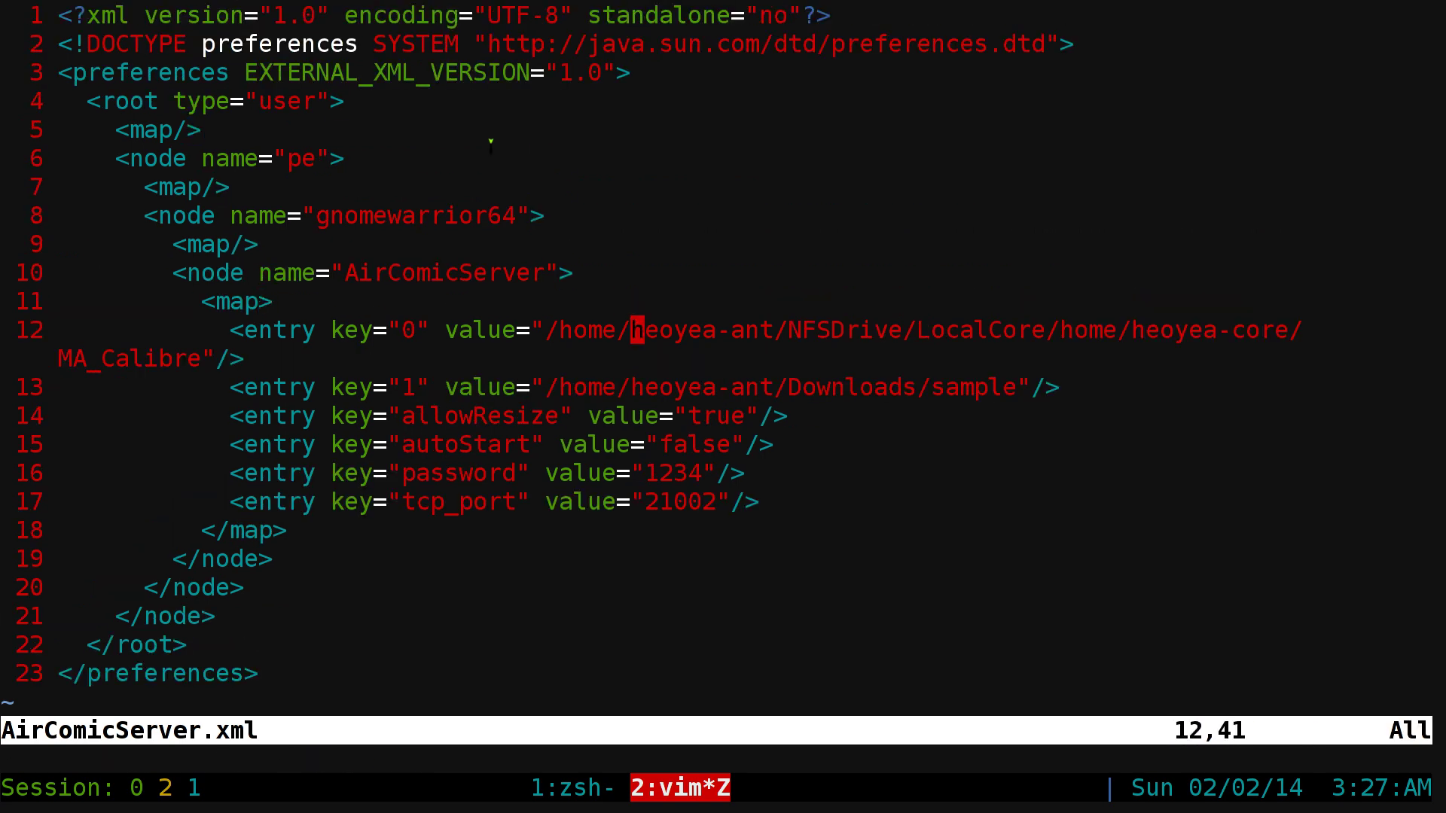
key(shift+v)
key(Escape)
key(j)
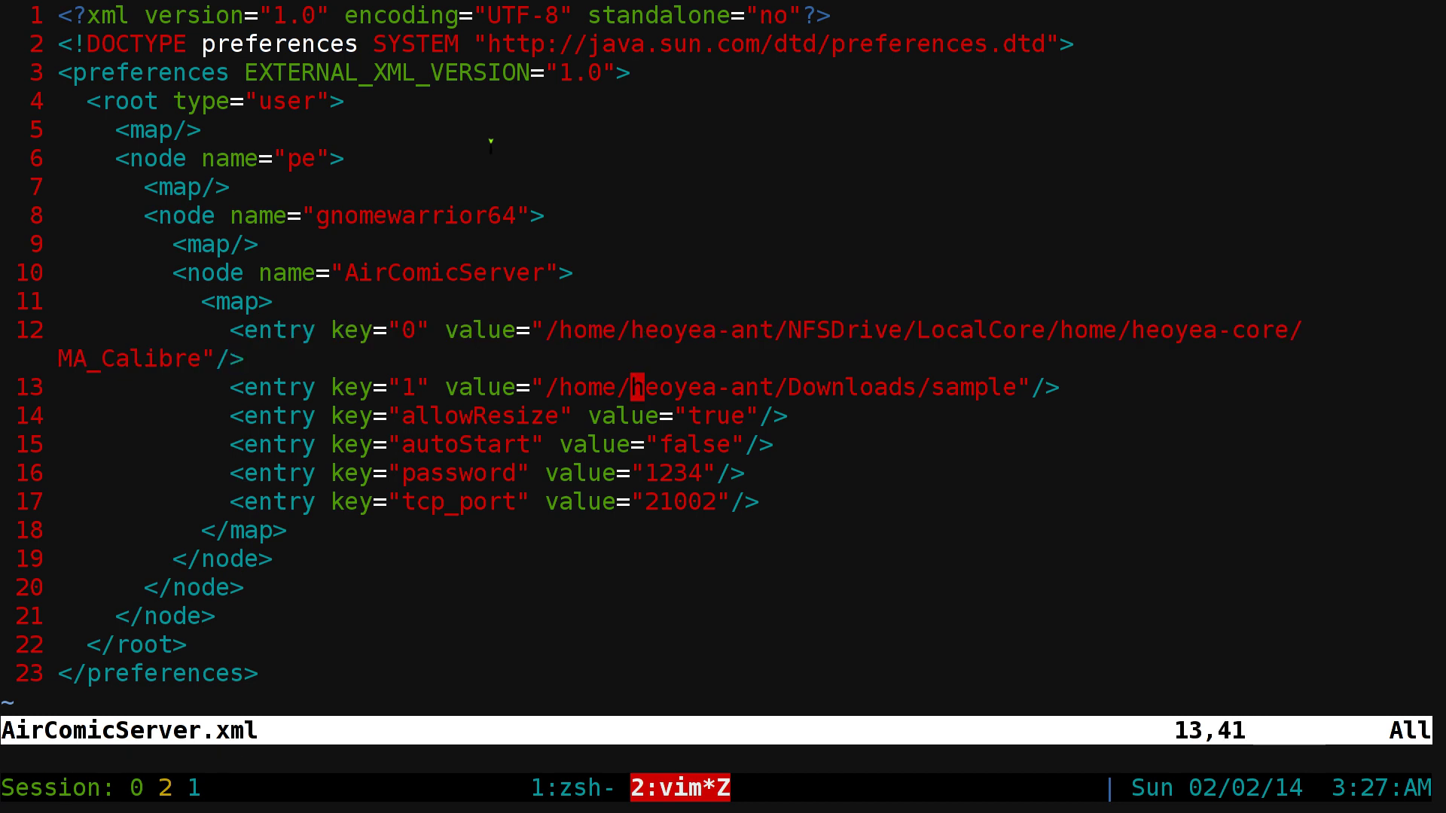
key(shift+v)
key(Escape)
key(j)
key(j)
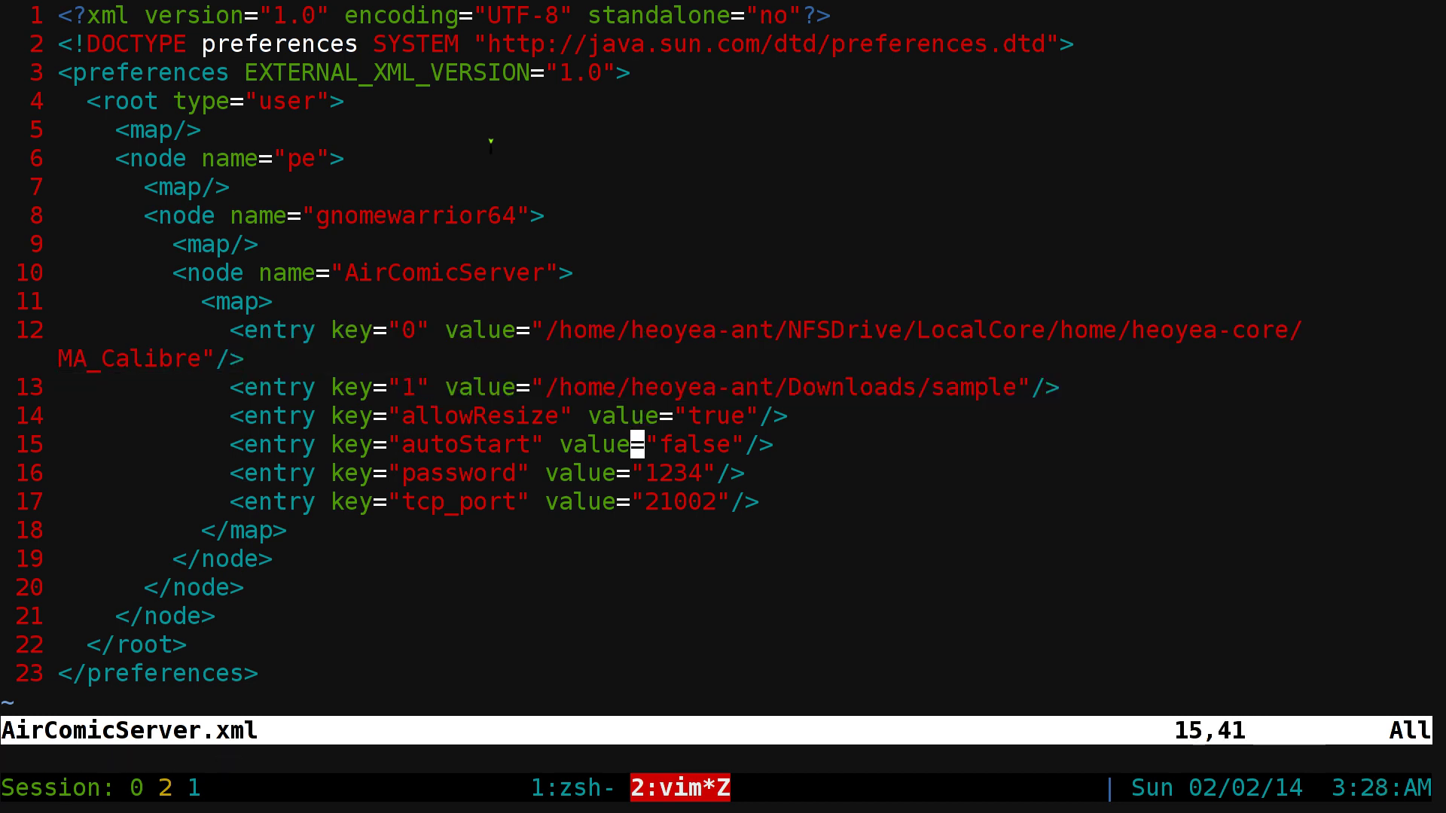
key(j)
key(shift+v)
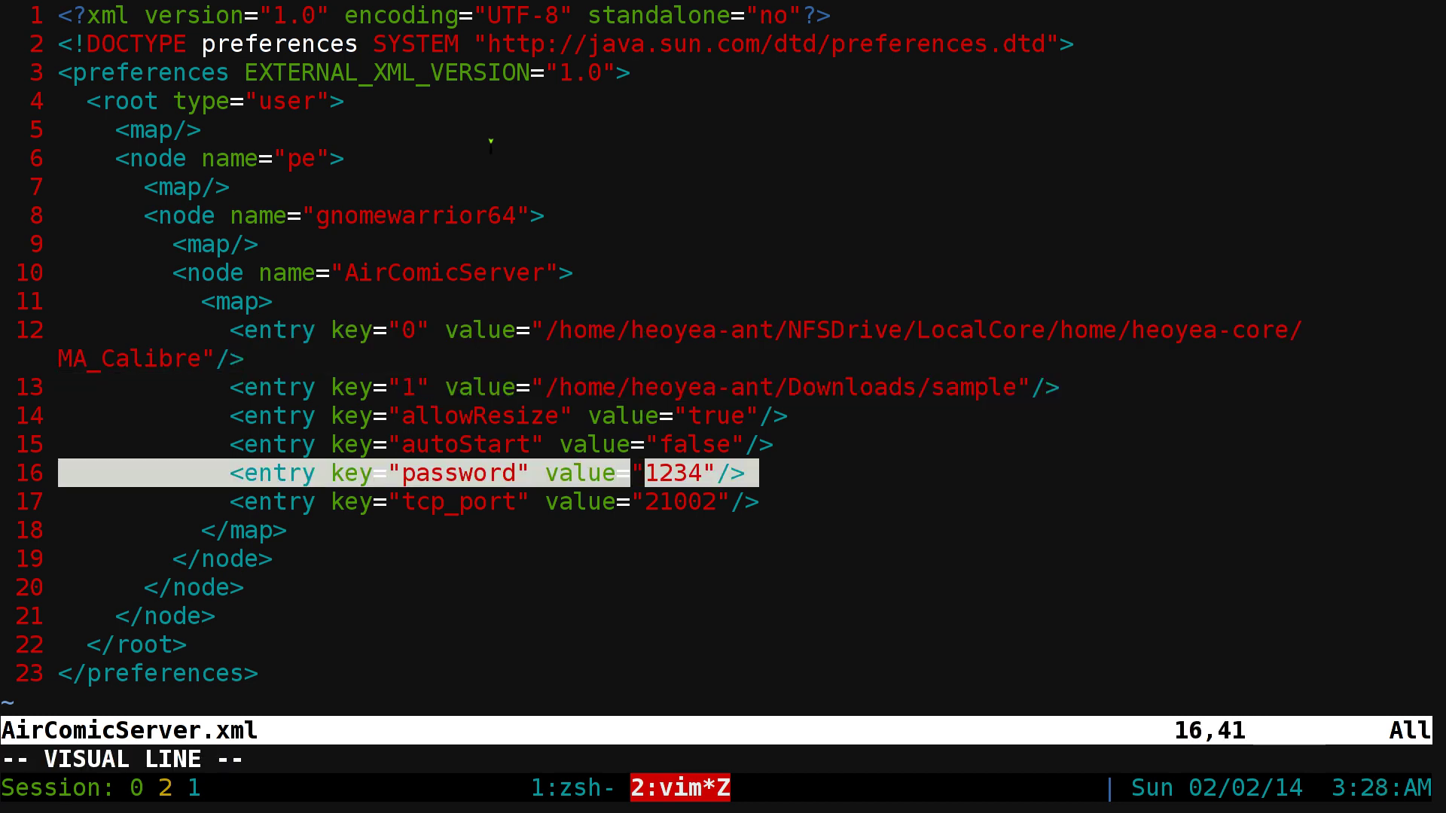
key(Escape)
- Highlight the tcp_port line, then go back and select the whole key 1 entry line
key(j)
key(shift+v)
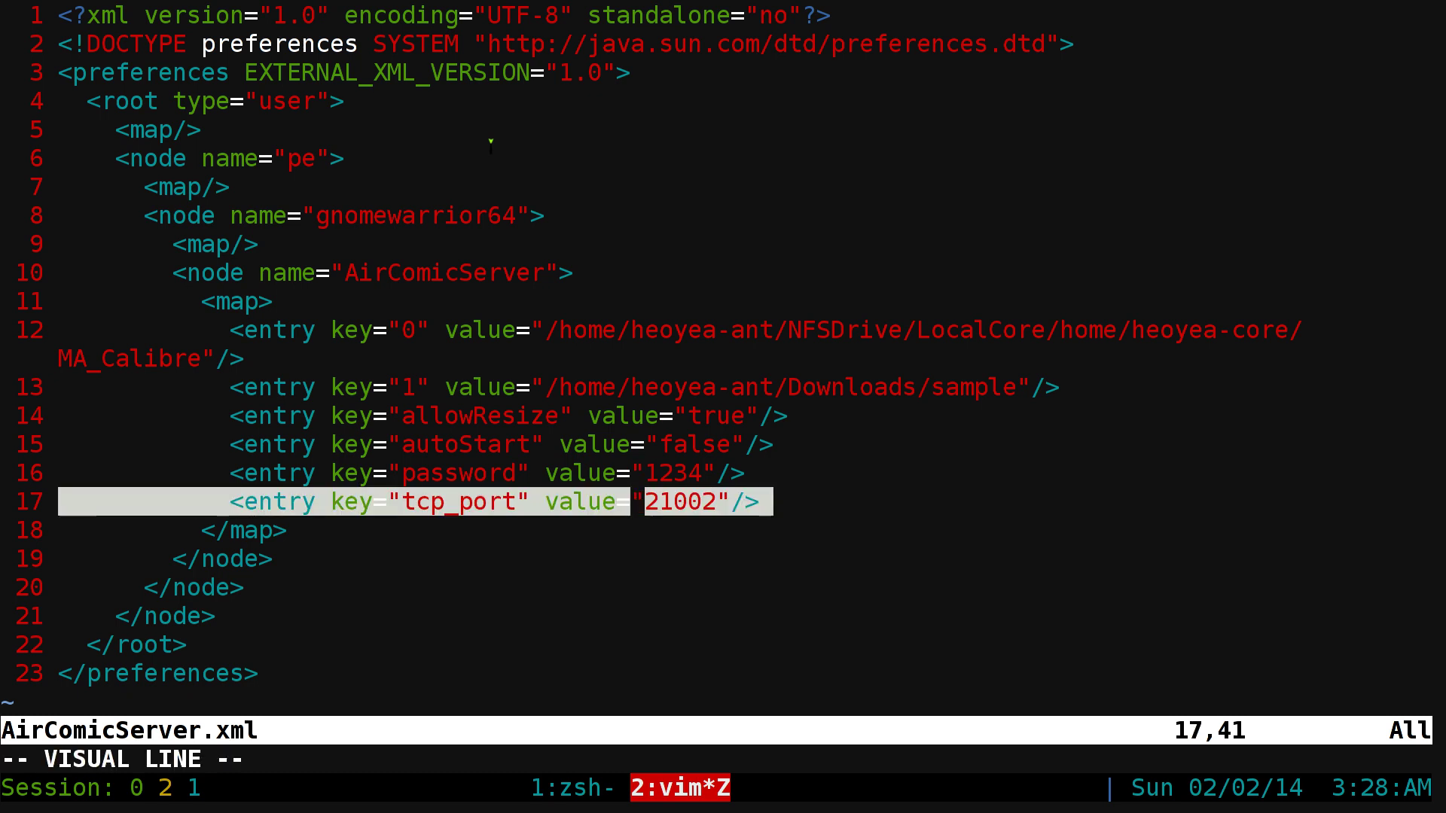
key(Escape)
key(k)
key(k)
key(k)
key(k)
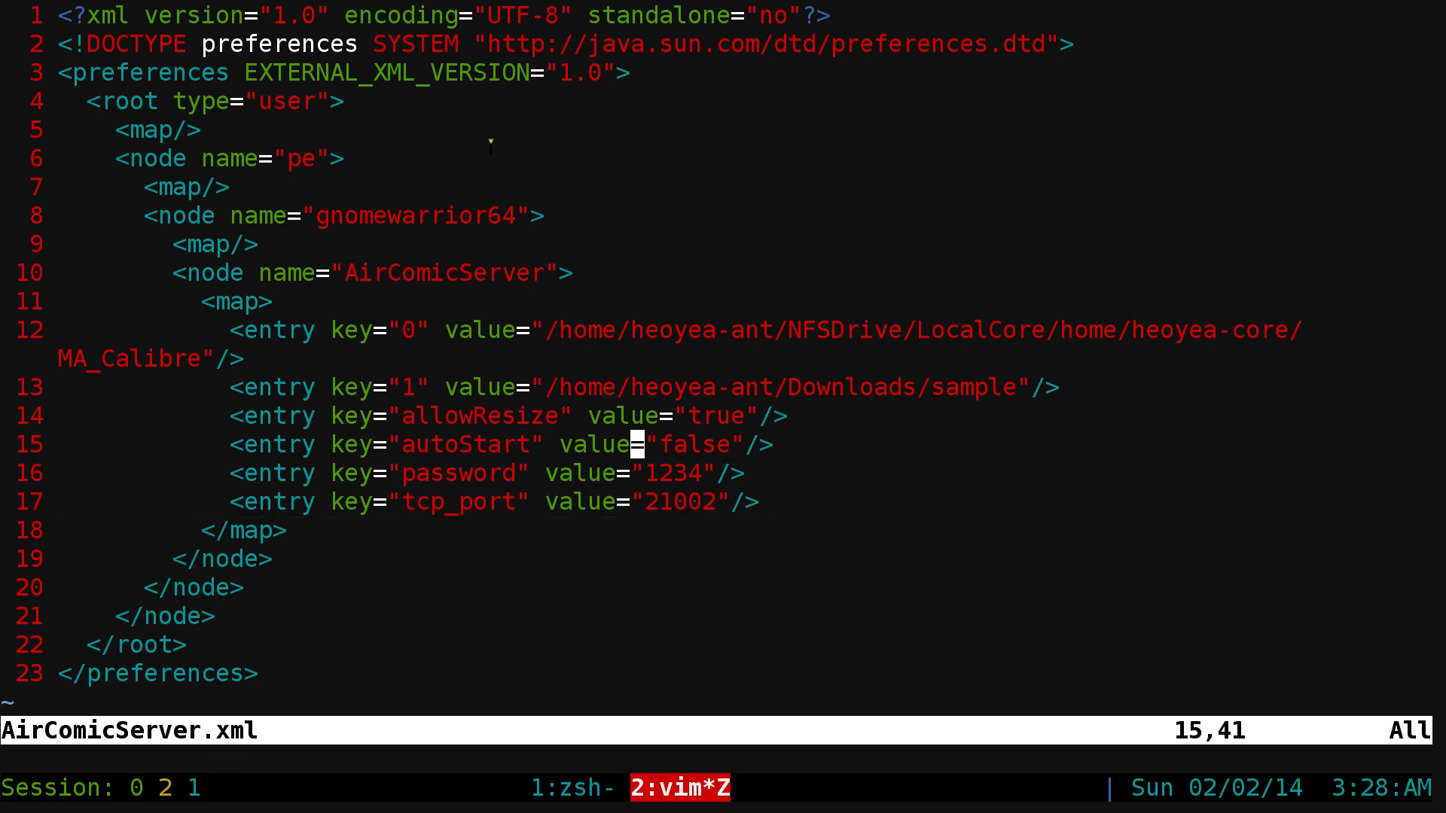
key(shift+v)
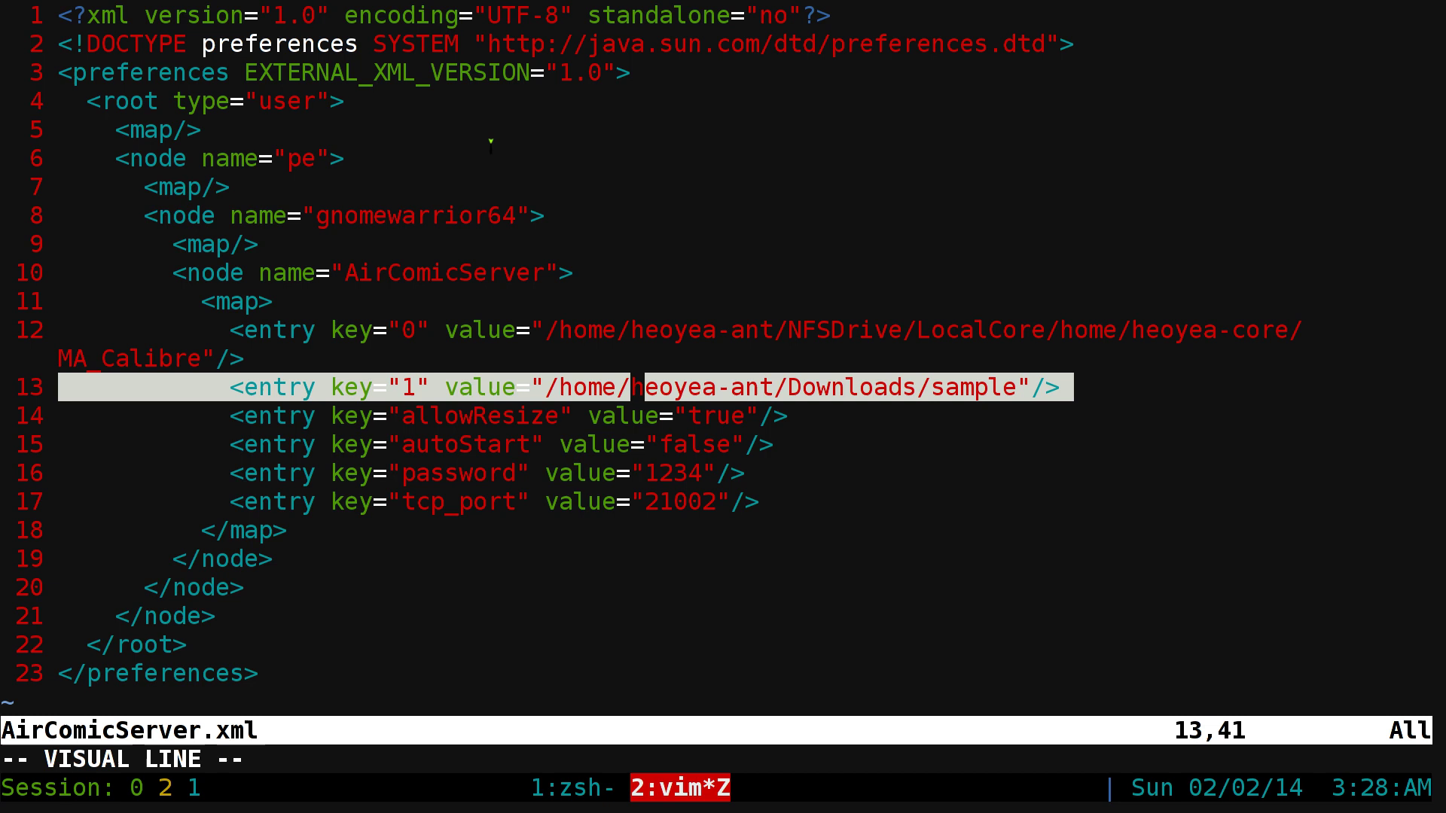
- Duplicate the key 1 entry line and change the copy's key to 2
key(y)
key(p)
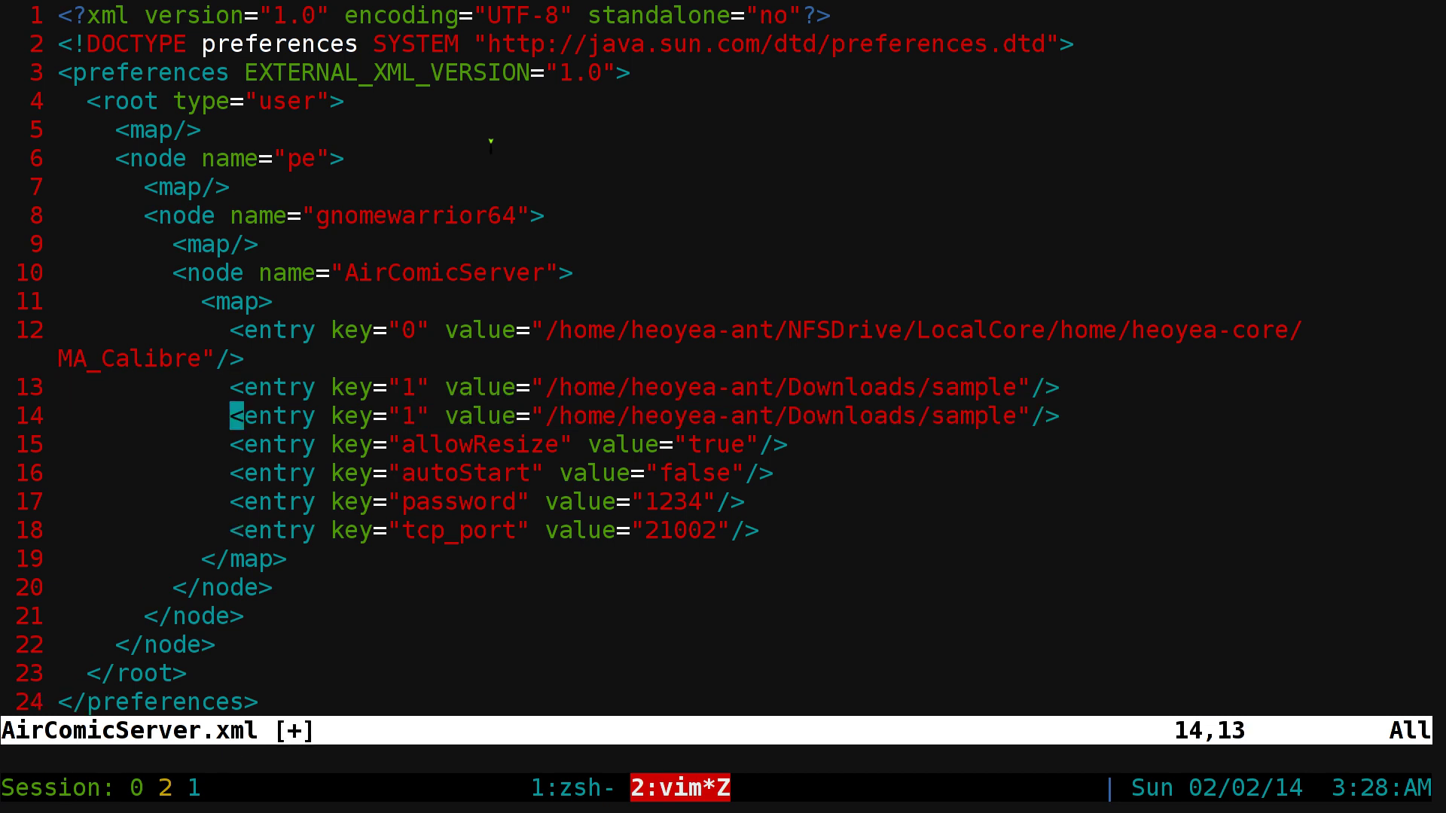
key(l)
key(l)
key(l)
key(l)
key(l)
key(l)
key(l)
key(l)
key(l)
key(l)
key(l)
key(l)
text(s)
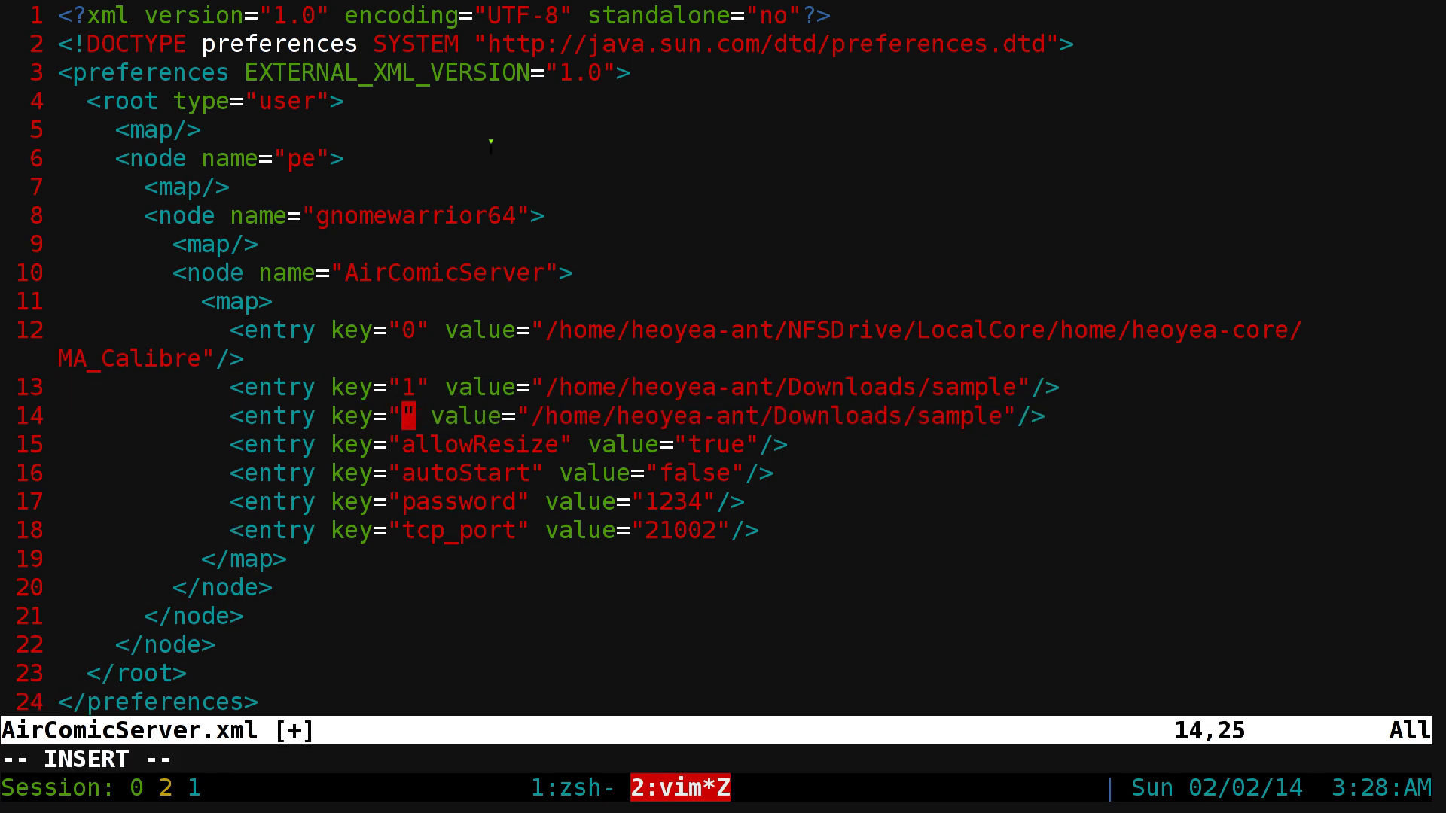
text(2)
key(Escape)
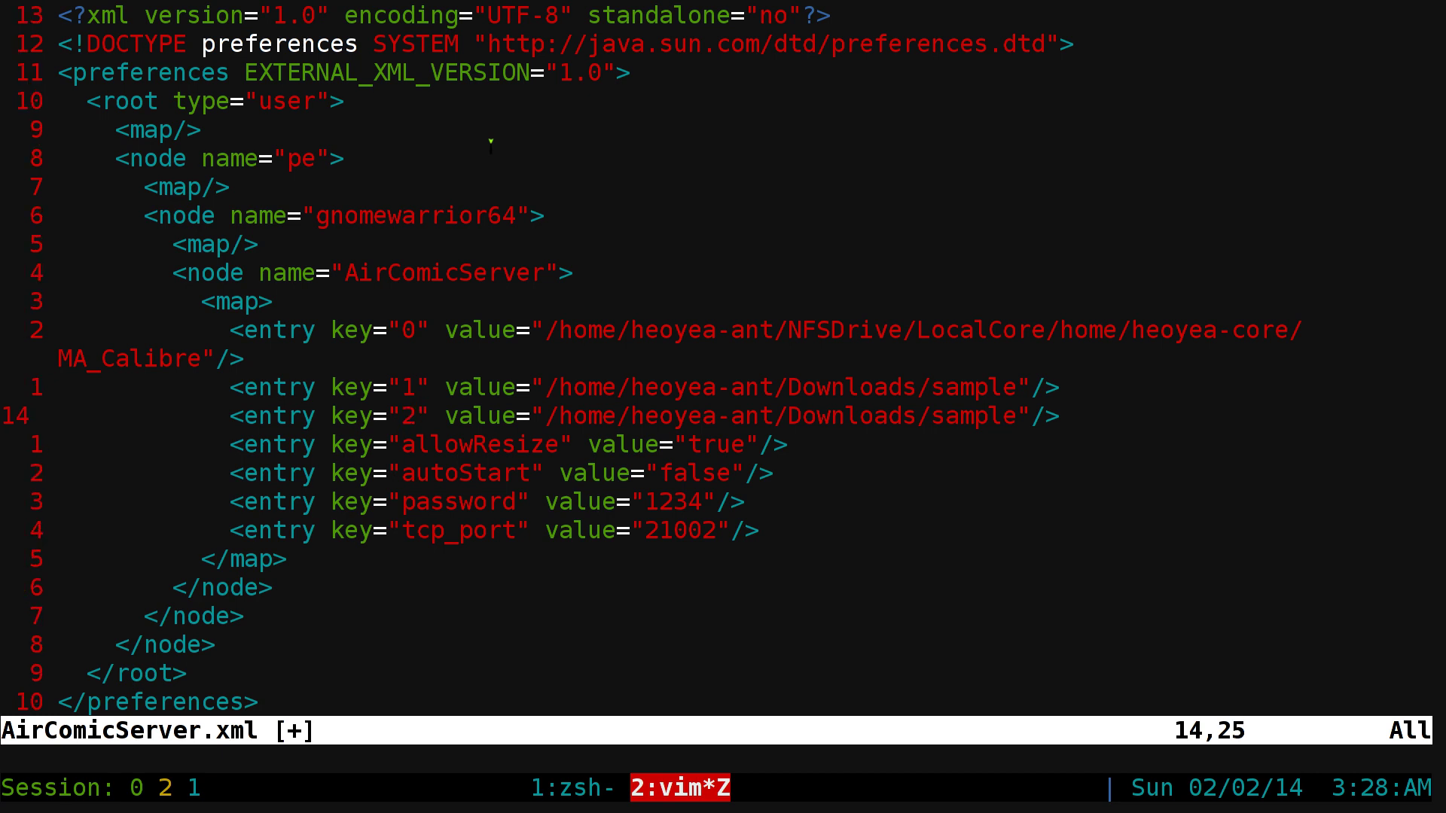
- Replace the new entry's folder path with /media/calibre
key(w)
key(w)
key(w)
key(w)
key(h)
key(c)
key(t)
key(quotedbl)
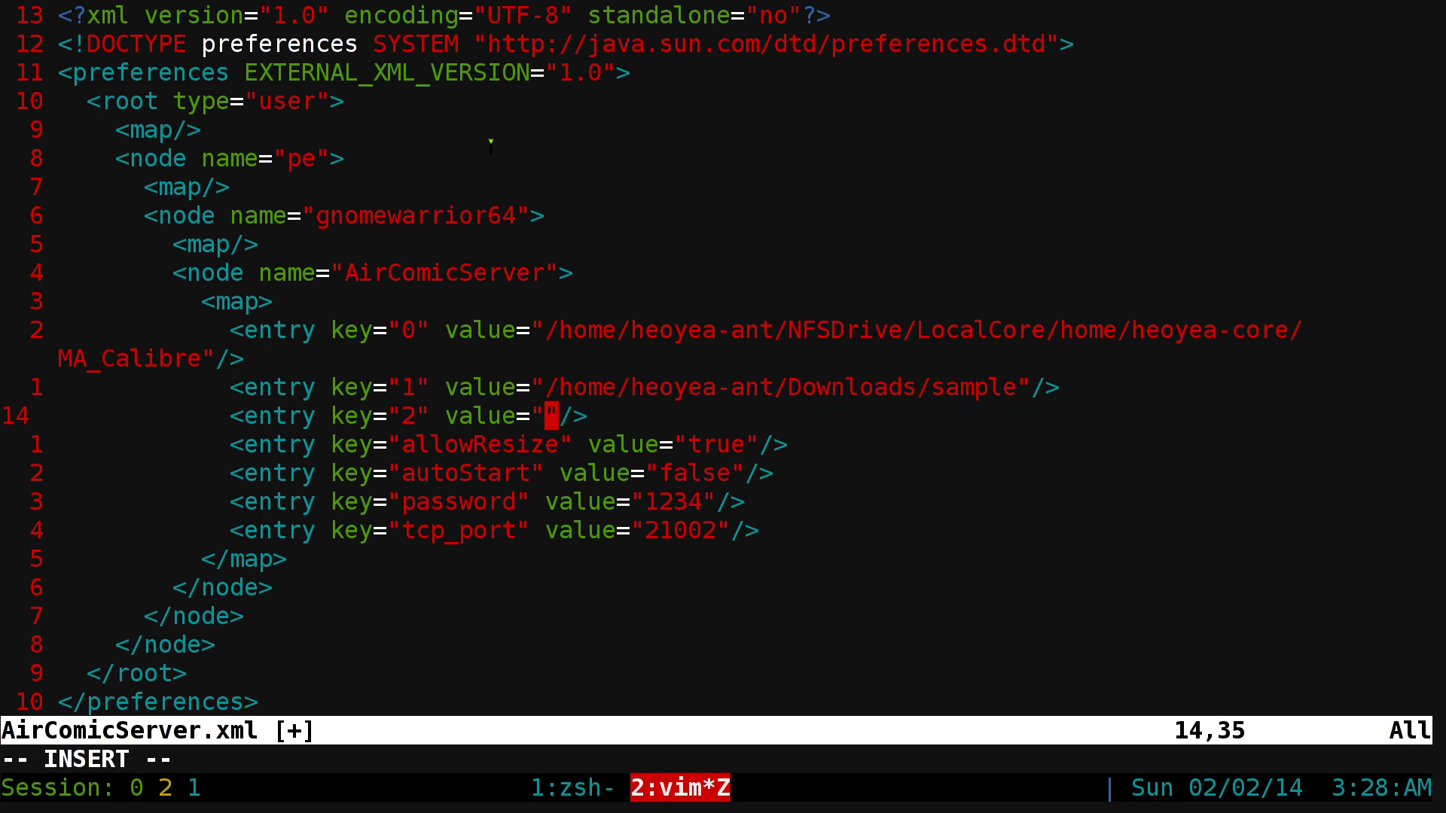
text(/medi)
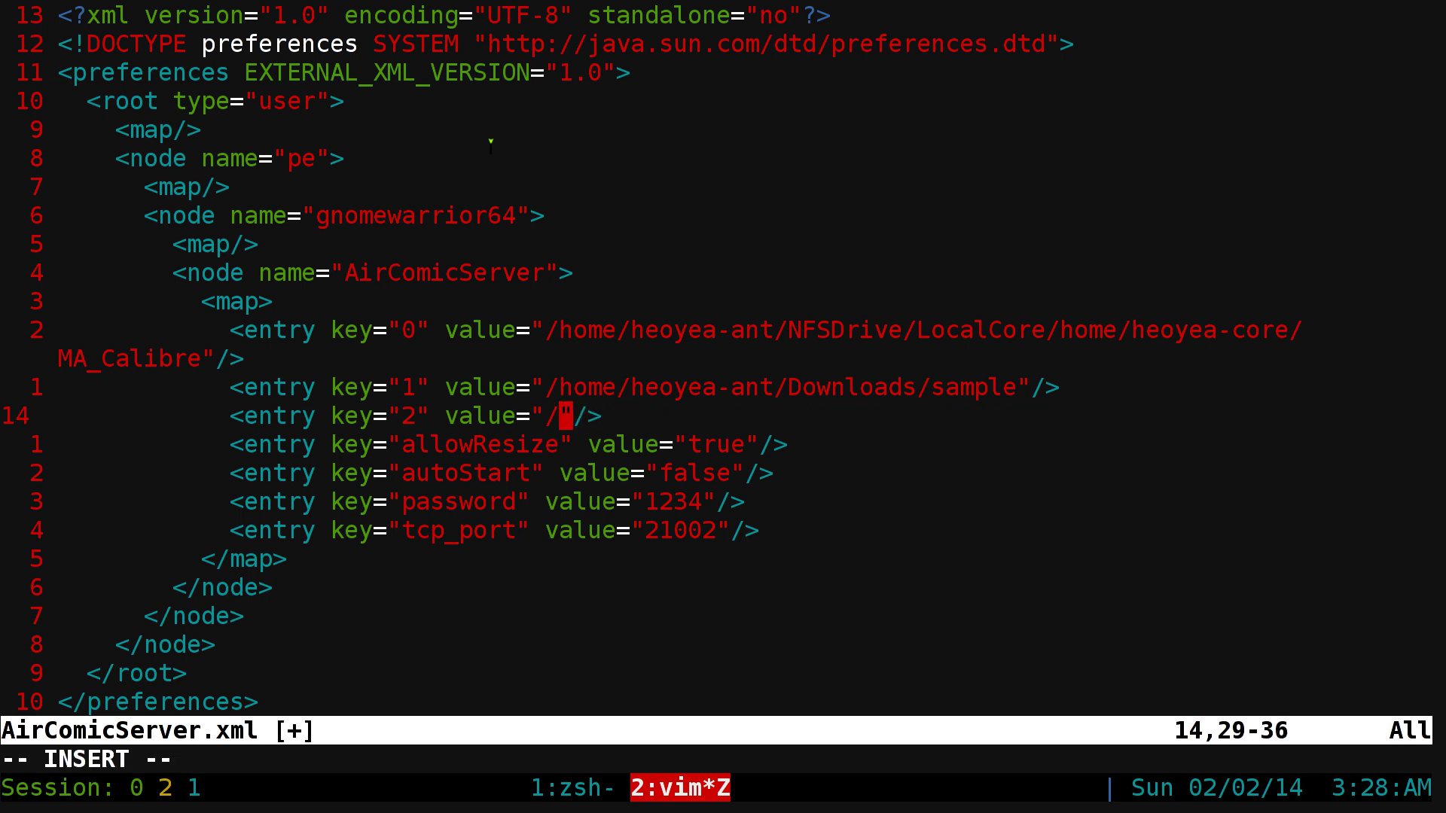
text(a/cal)
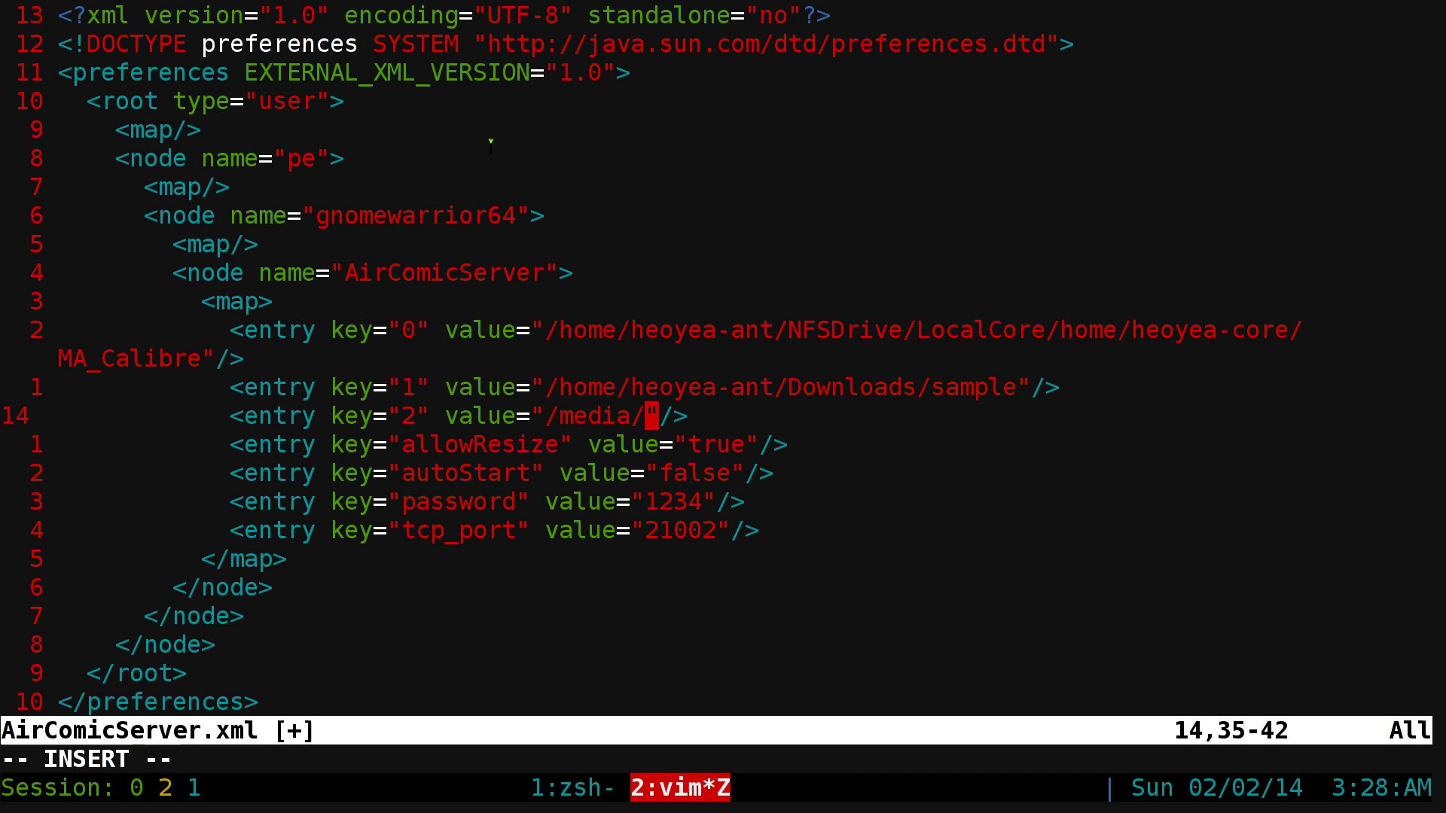
text(ibre)
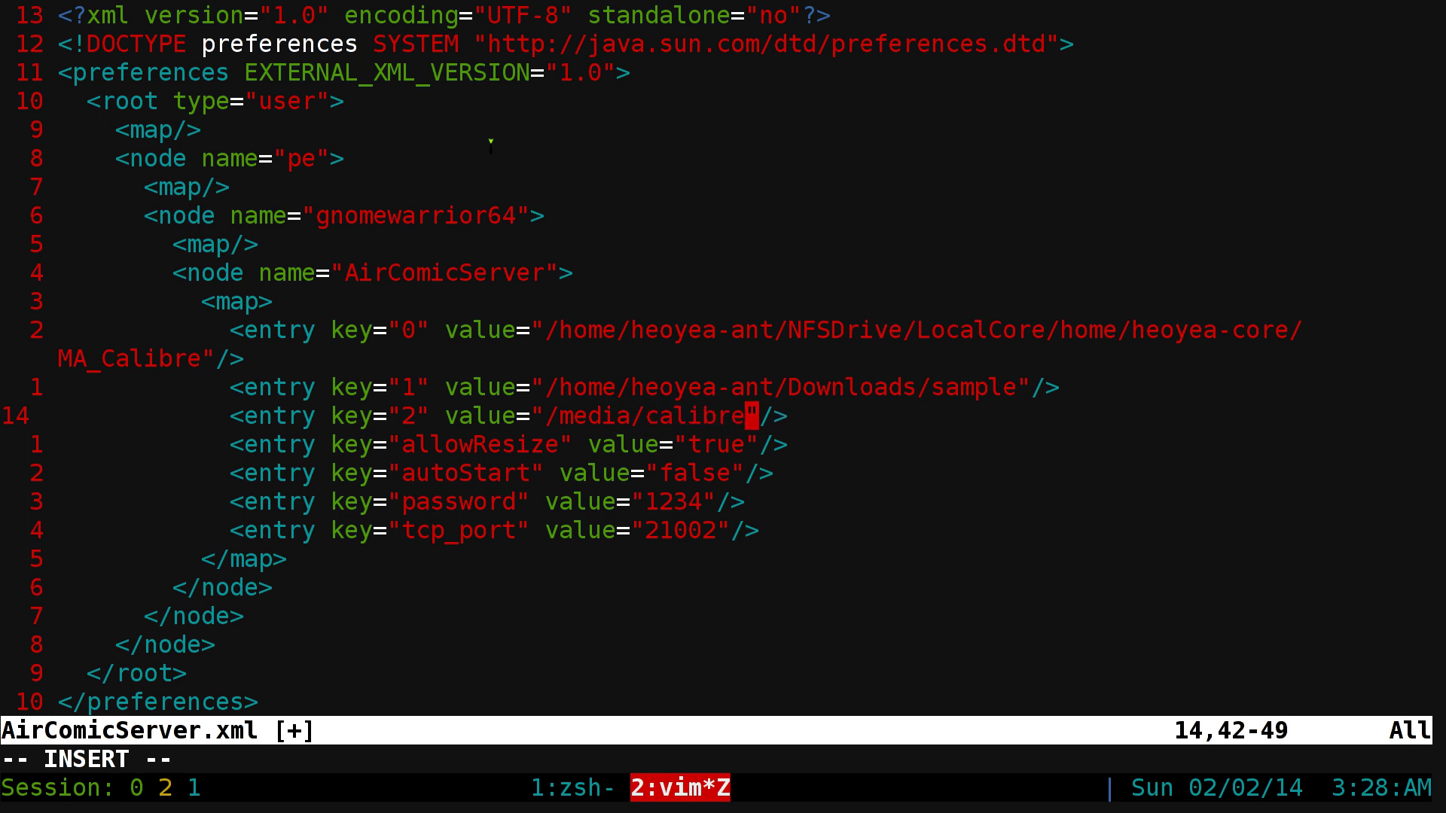
key(Escape)
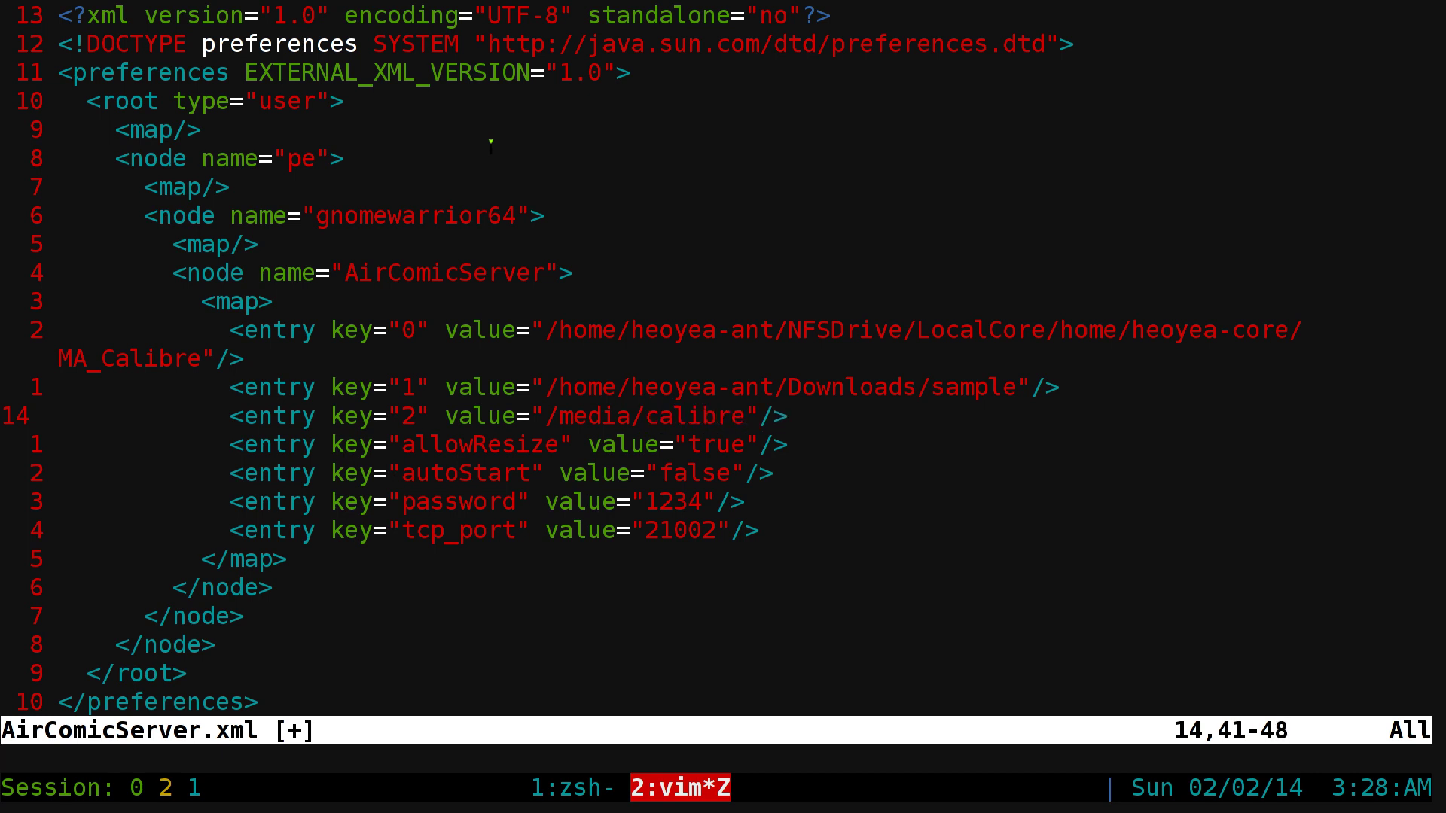
- Quit Vim with :q! discarding changes, clear the shell, and begin typing 'java -jar Air'
text(:q)
key(Return)
text(:q!)
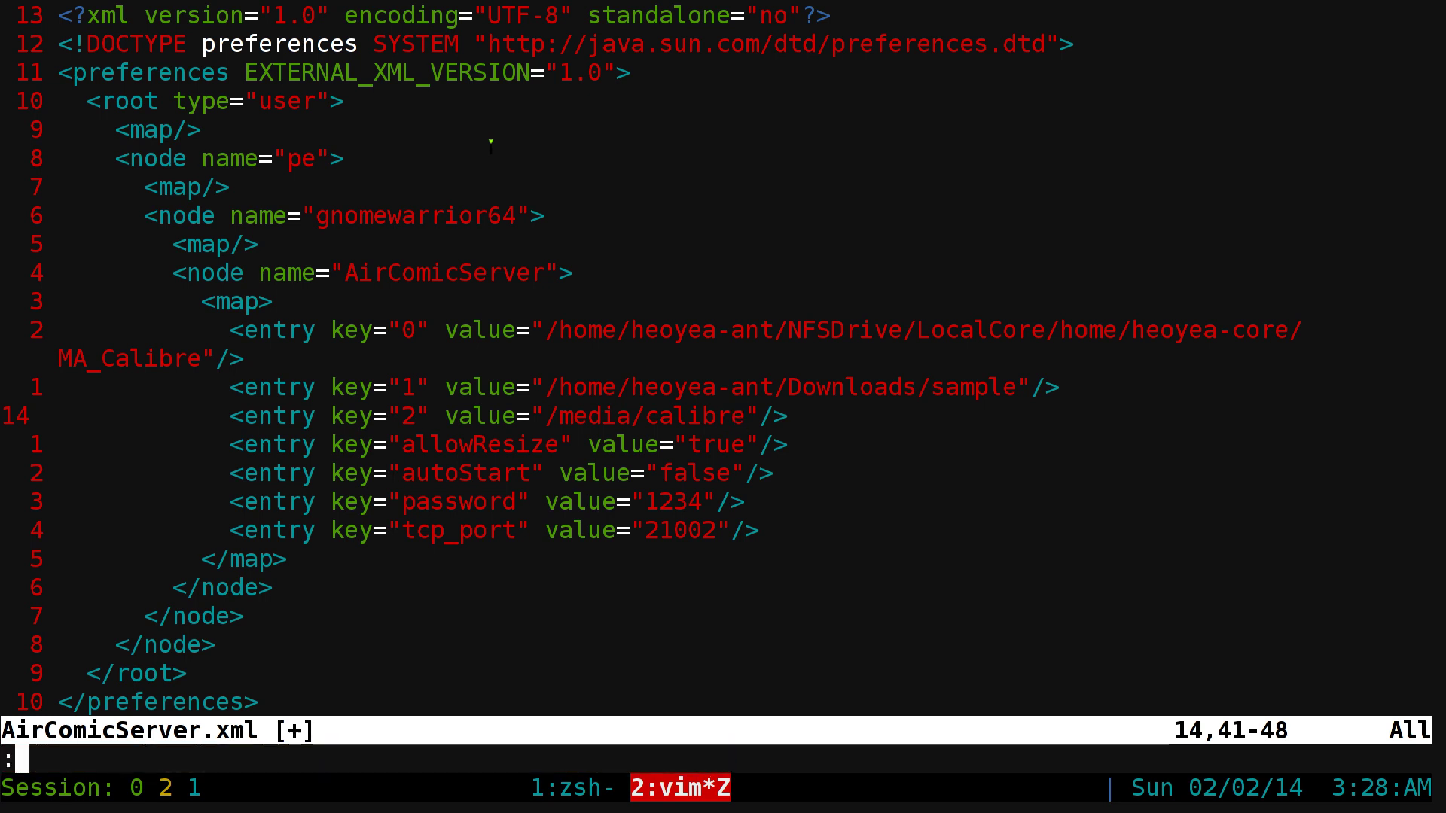
key(Return)
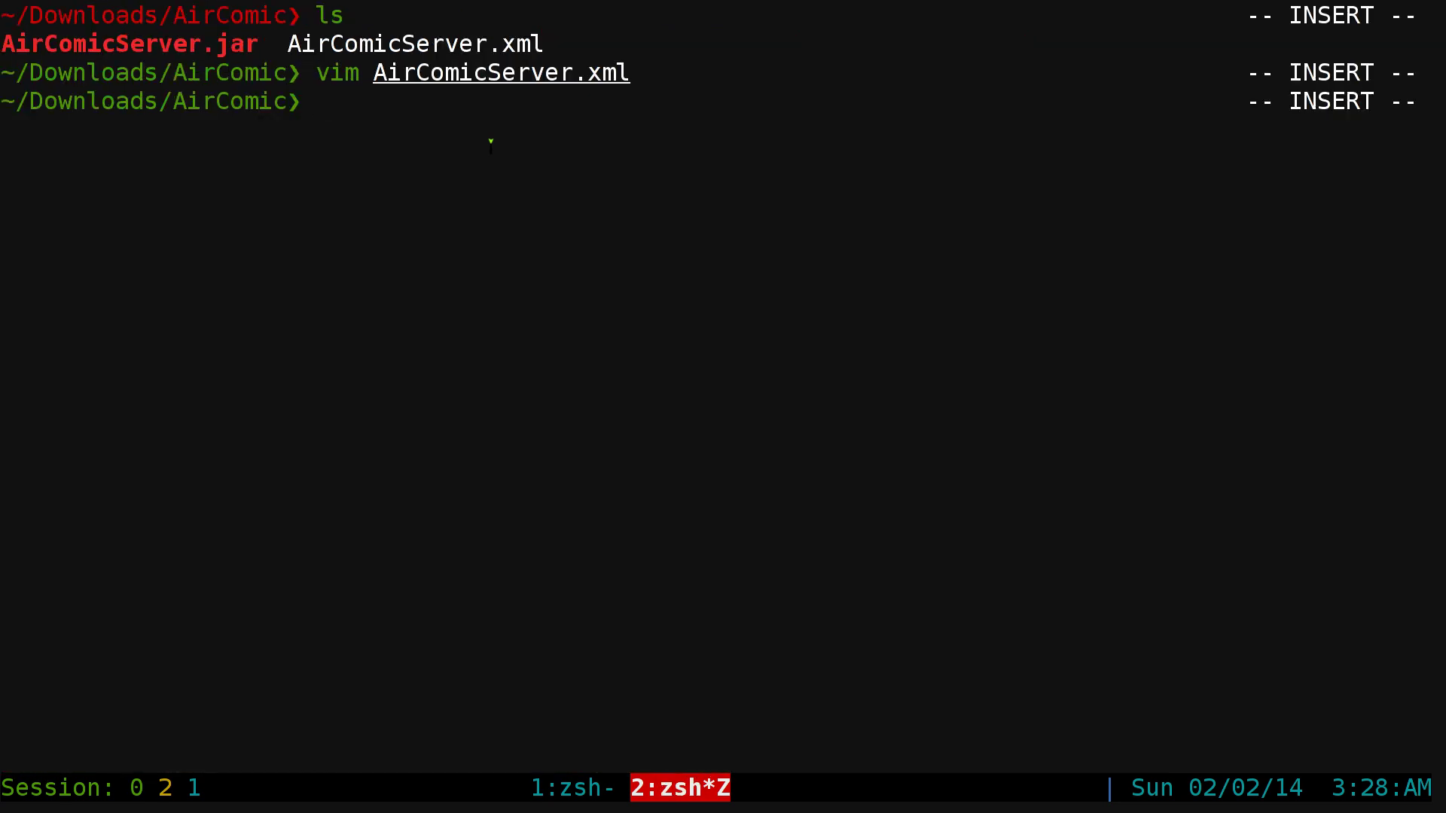
key(ctrl+l)
text(jav)
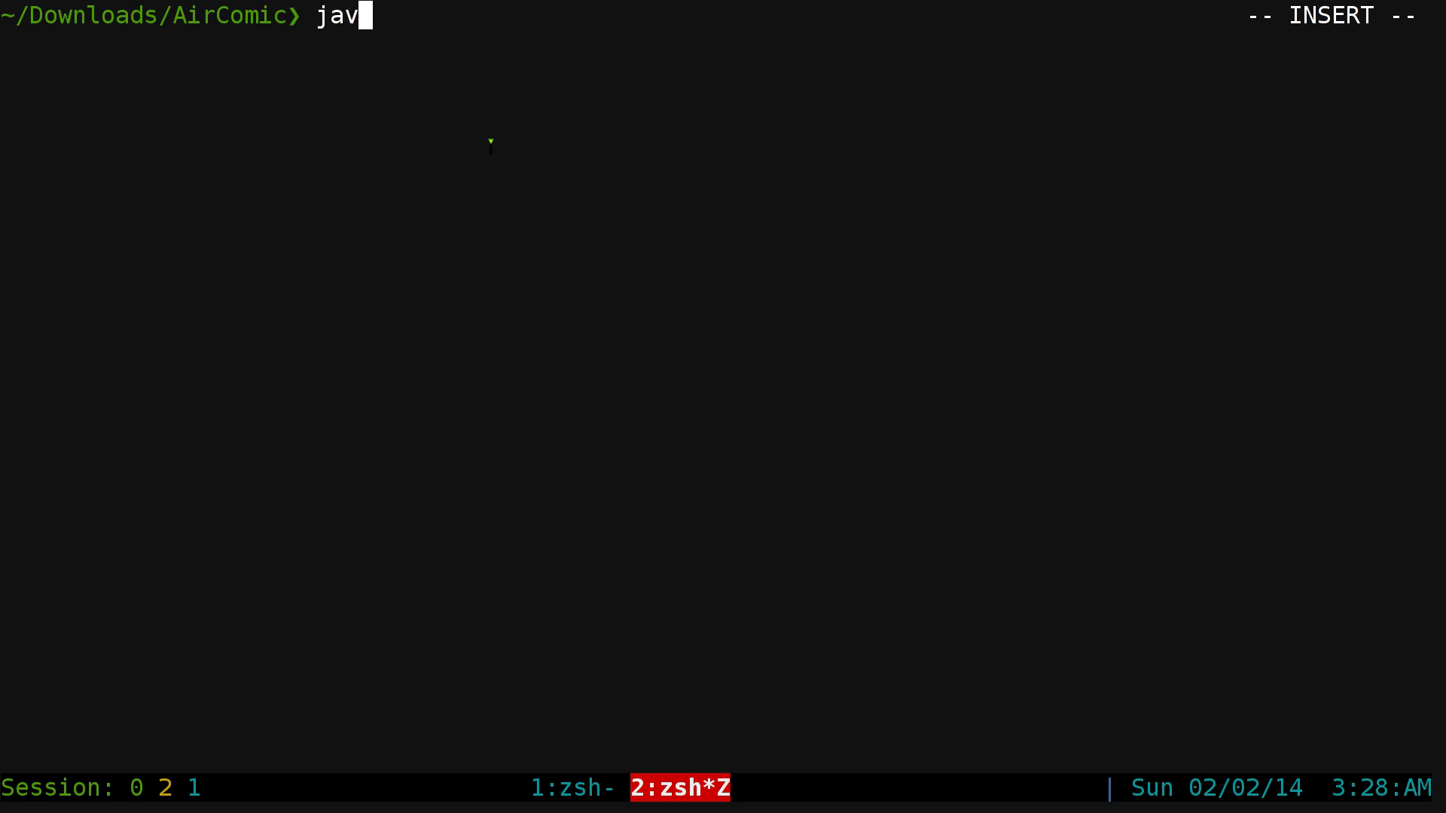
text(a -jar Air)
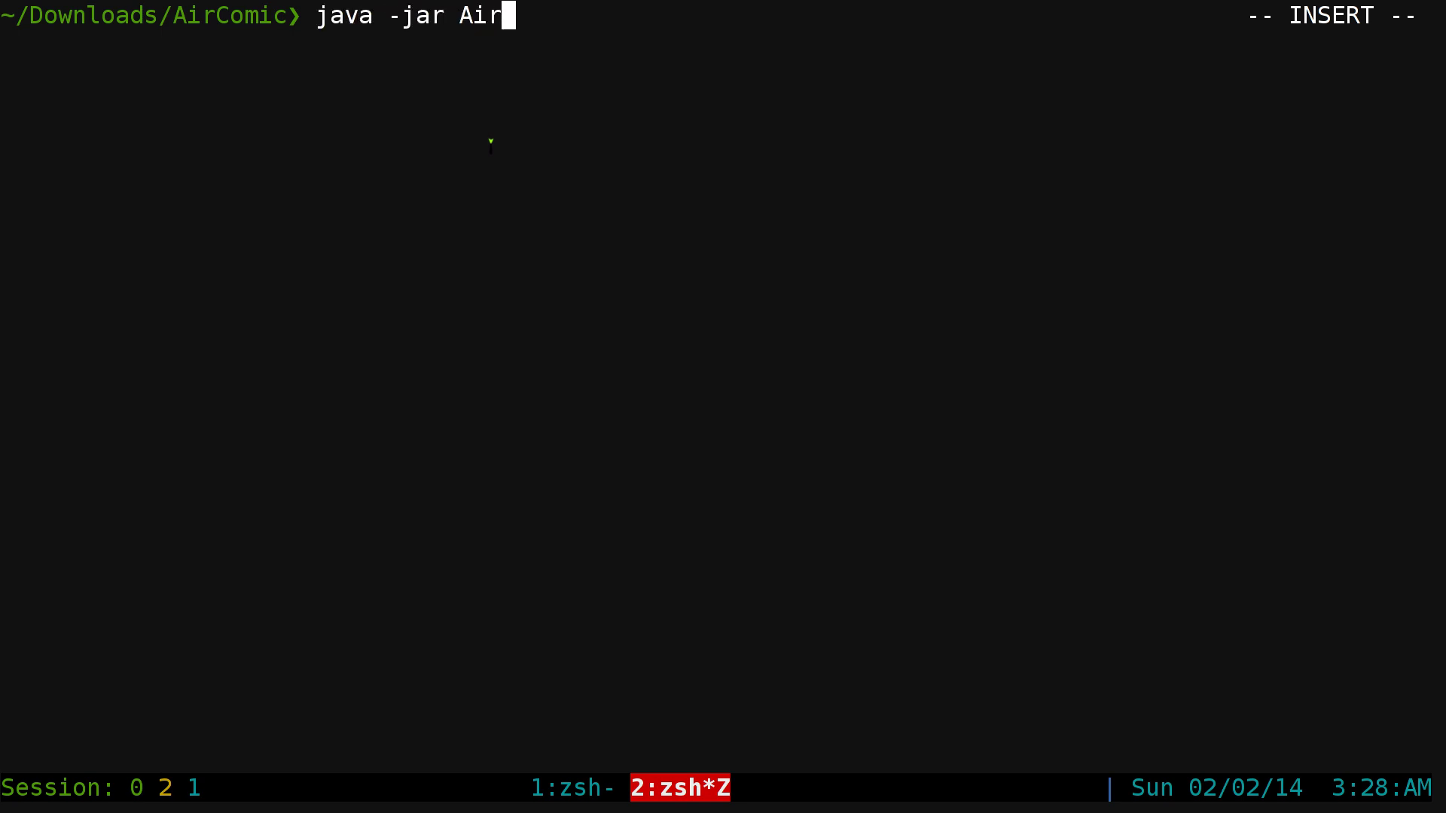
- Run java -jar AirComicServer.jar -c AirComicServer.xml -n >/dev/null, then switch to the browser
key(Tab)
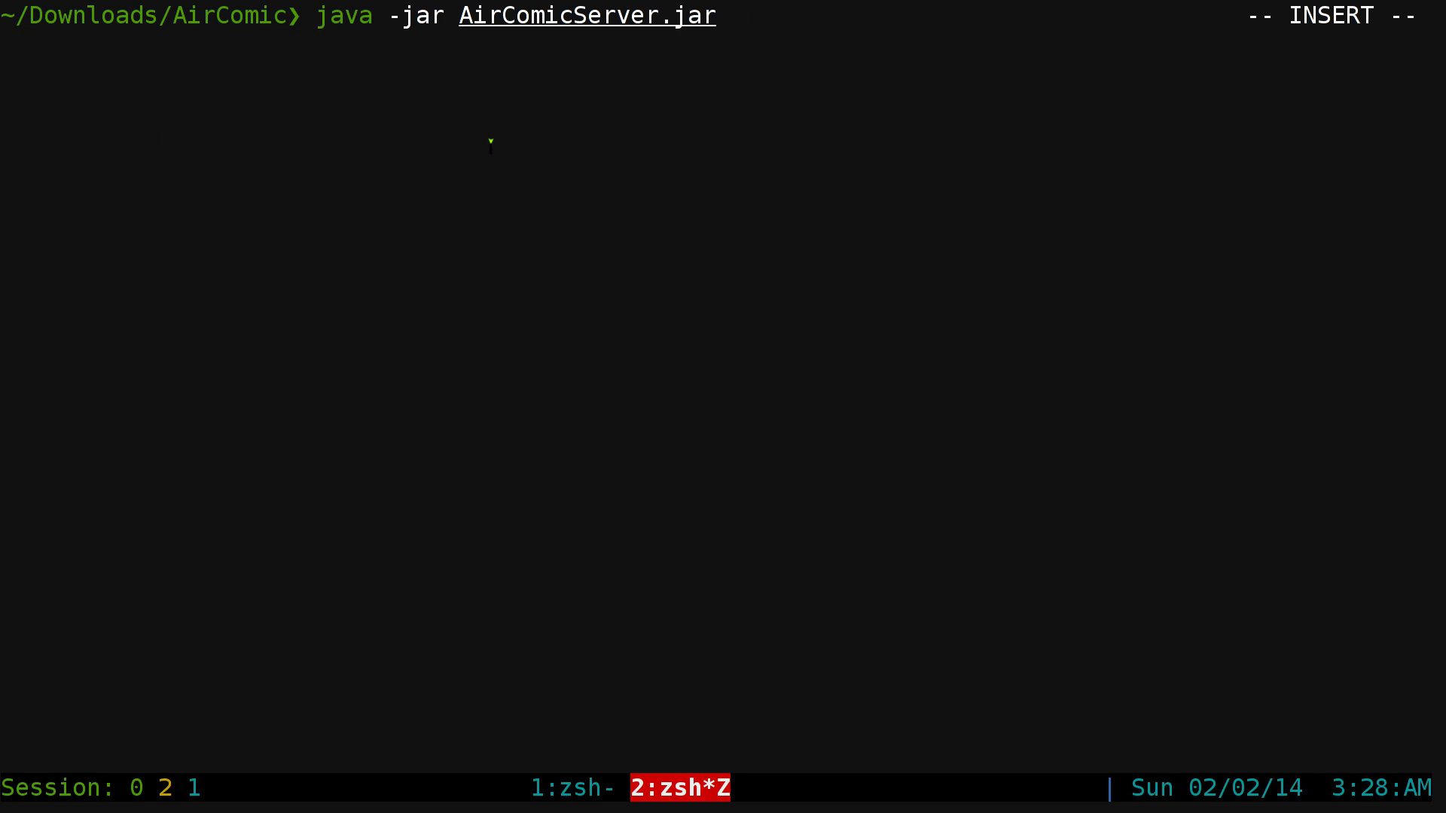
text(-c x)
key(Tab)
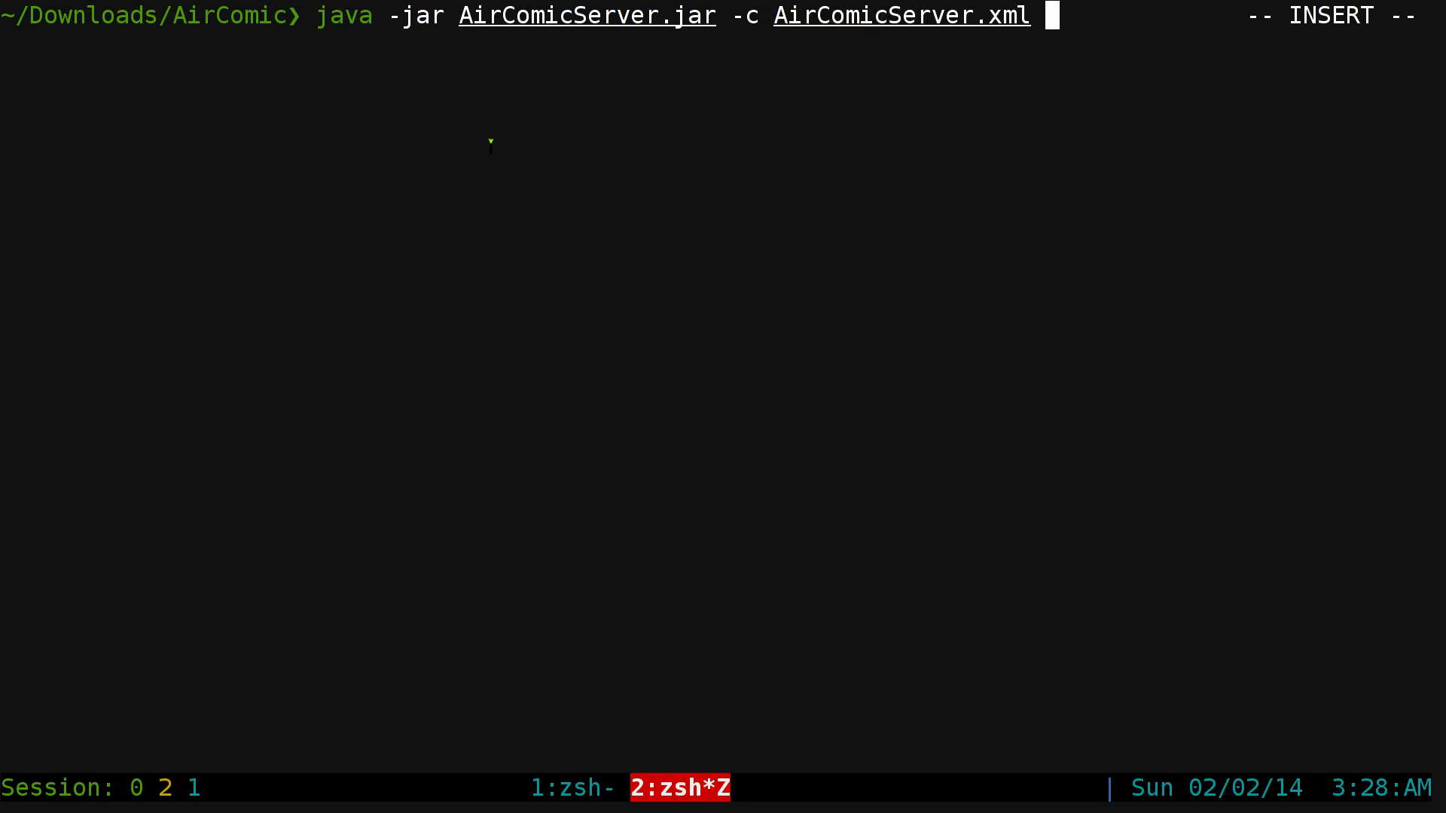
text(-n >/dev)
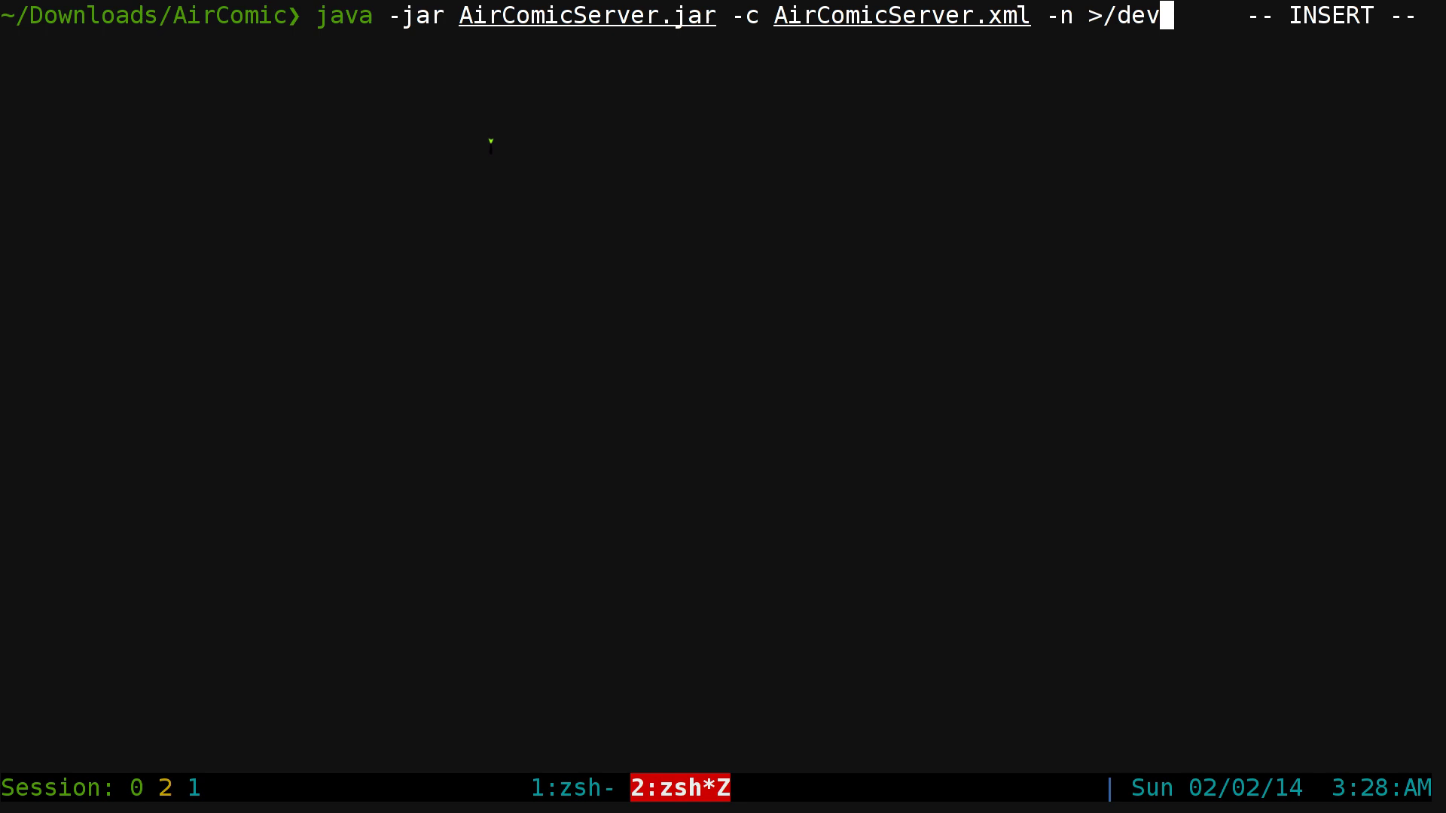
text(/null)
key(Left)
key(Left)
key(Left)
key(Left)
key(Left)
key(Left)
key(Left)
key(Left)
key(Left)
key(Left)
key(Left)
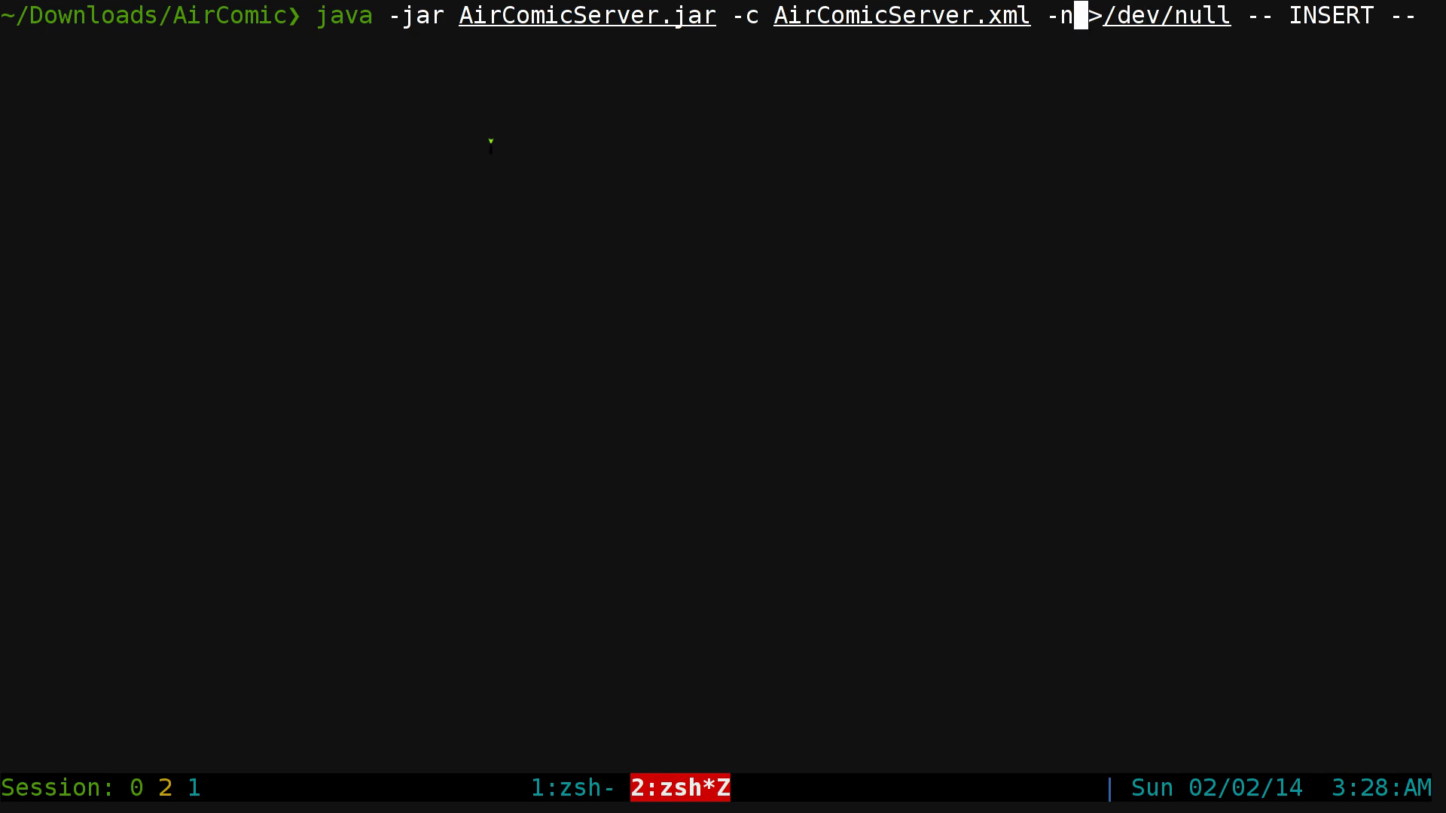
key(Right)
key(Right)
key(Right)
key(Right)
key(Right)
key(Right)
key(Right)
key(Right)
key(Right)
key(Right)
key(Right)
key(Return)
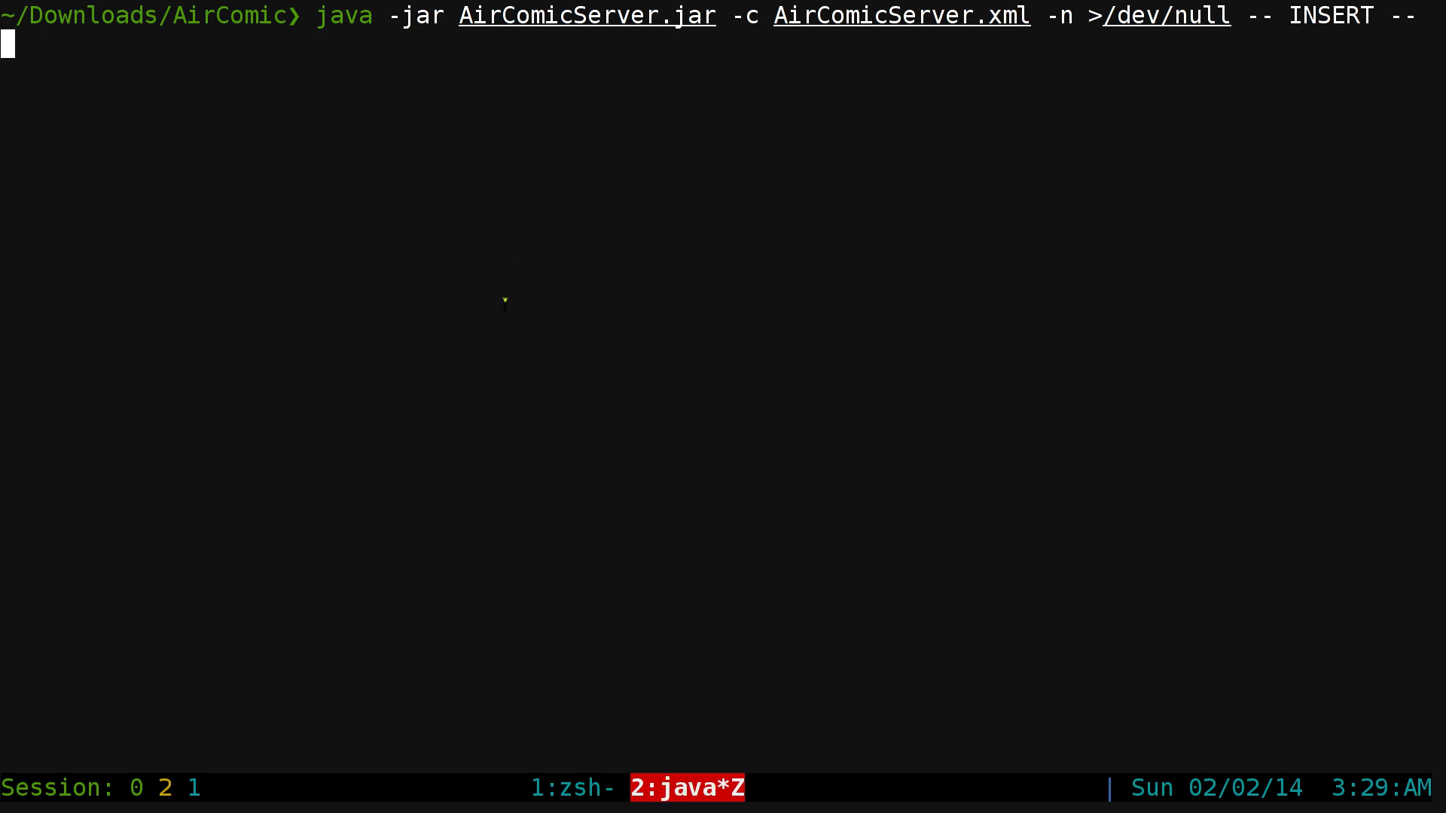
key(super+5)
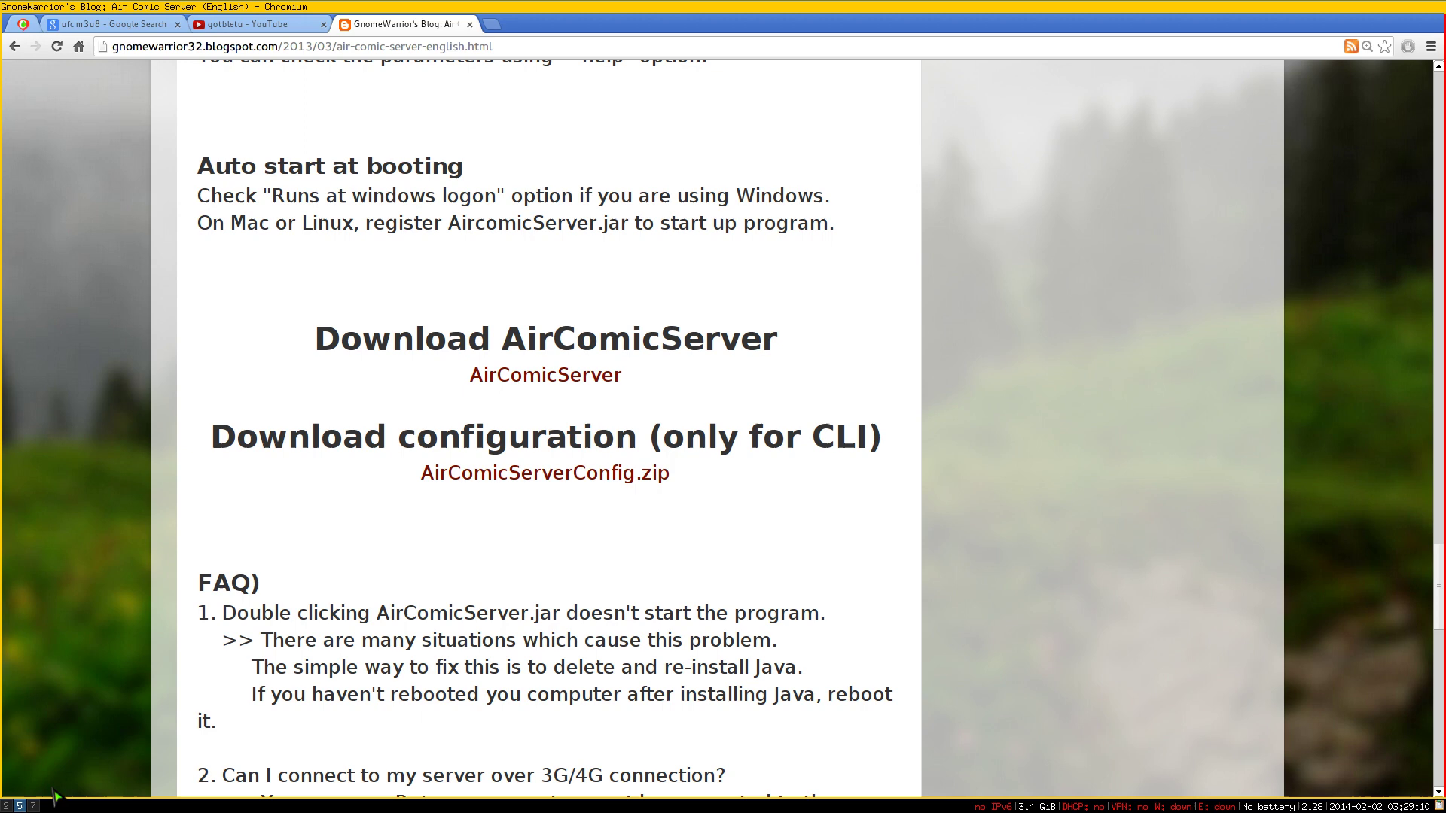
- In Air Comic Viewer, open server 192.168.1.105:21002 > sample > bleach > Bleach 400 deicide at page one
key(super+7)
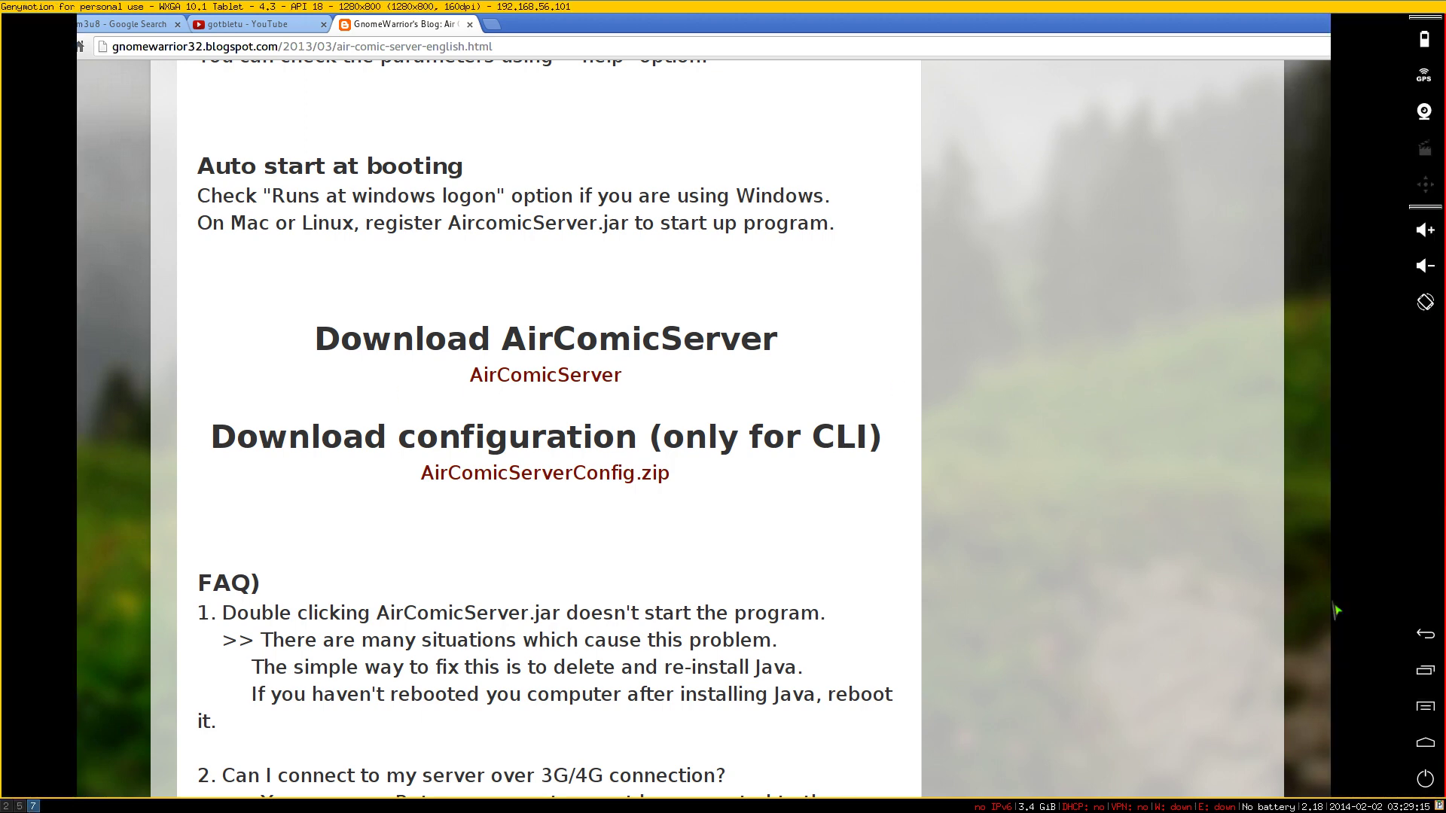
click(1417, 643)
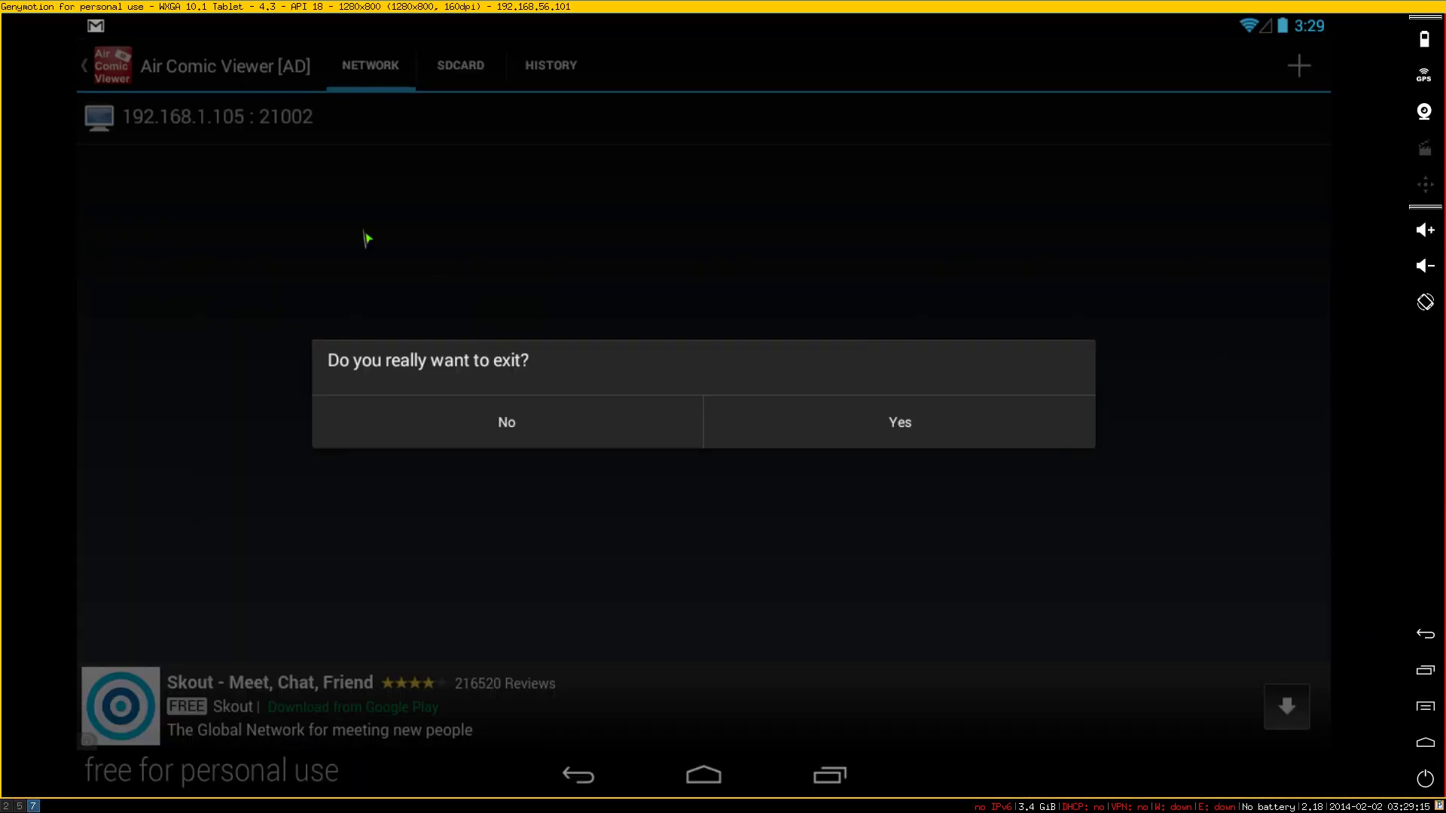
click(511, 444)
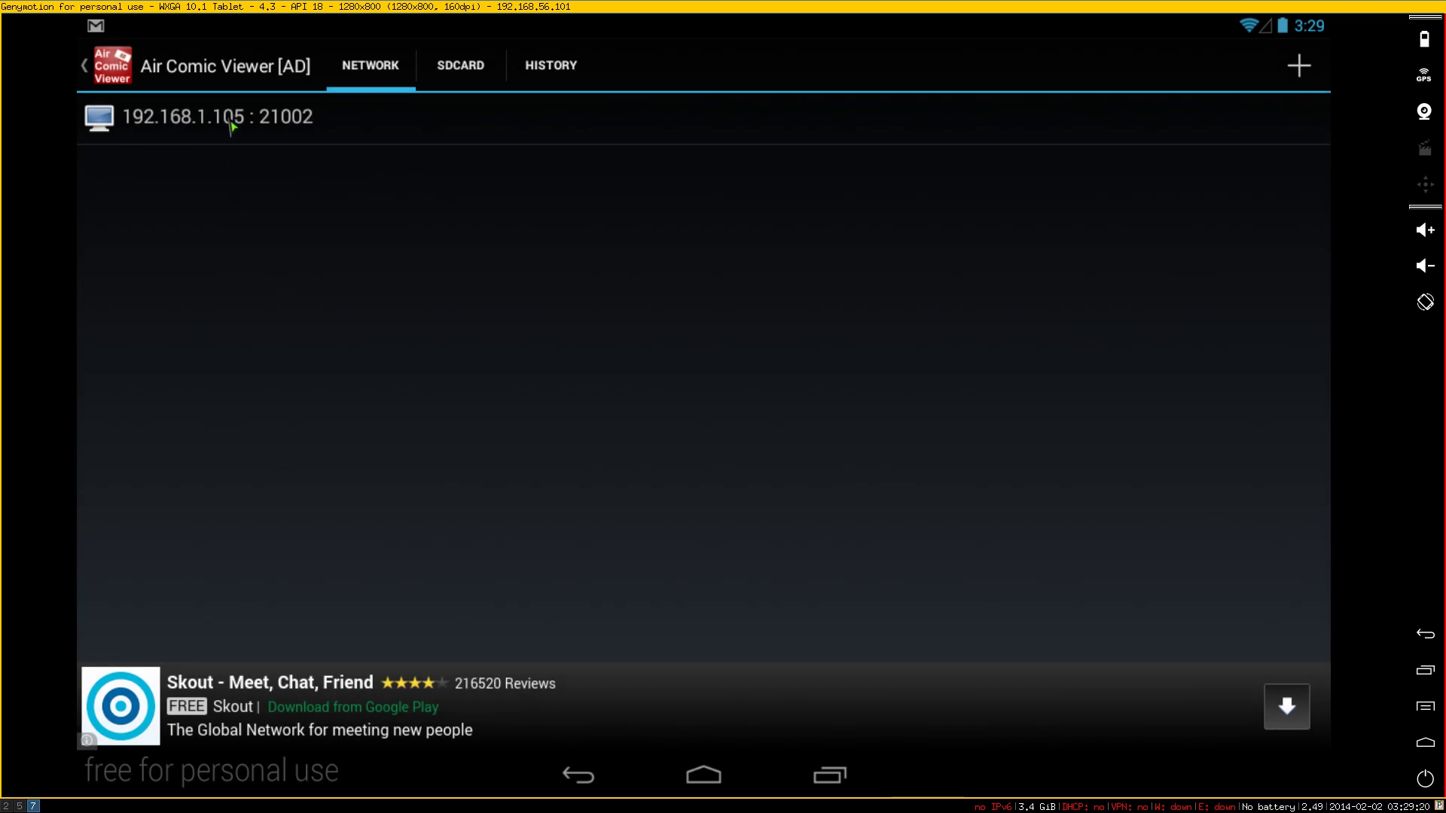
click(230, 132)
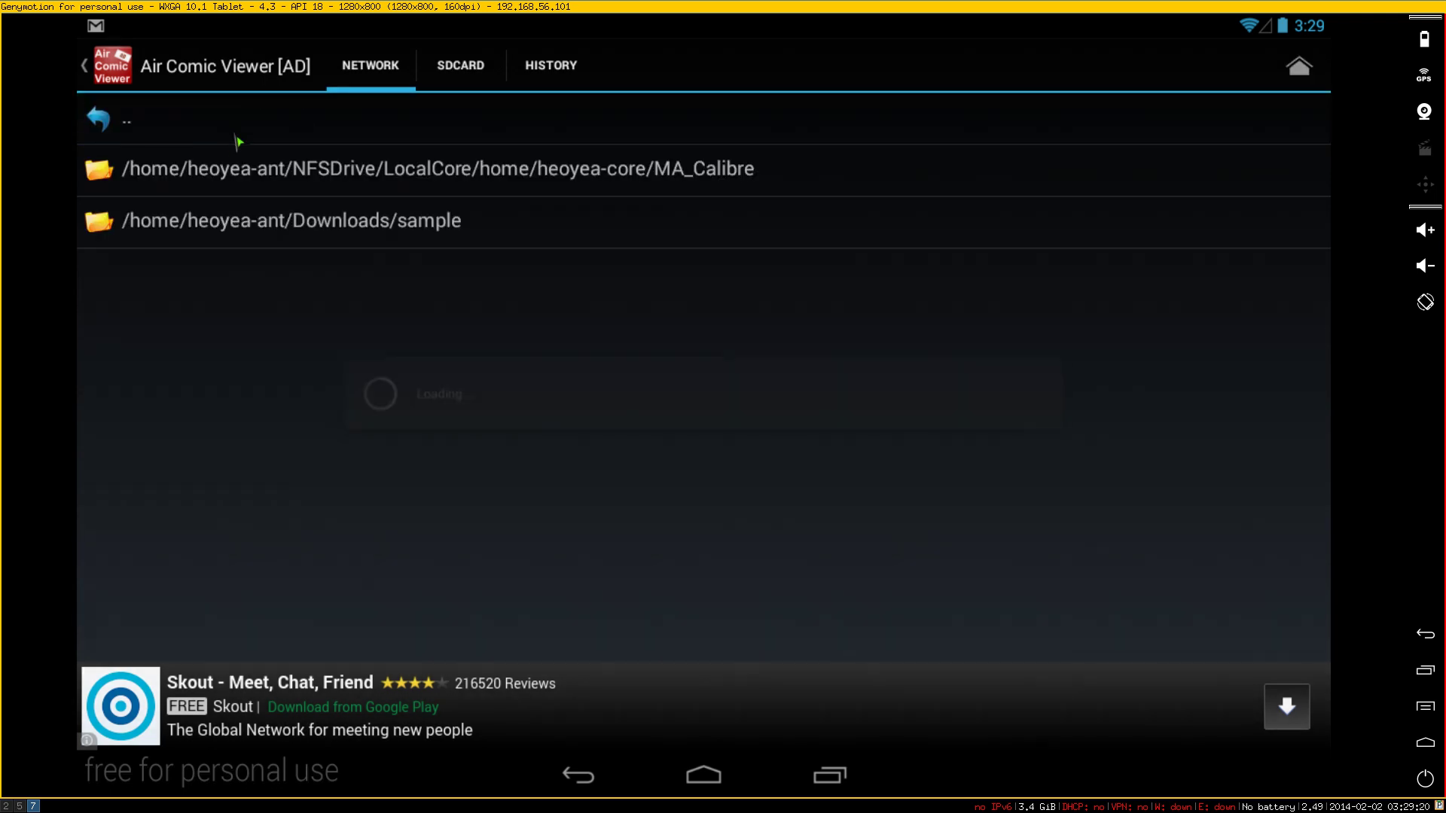
click(258, 226)
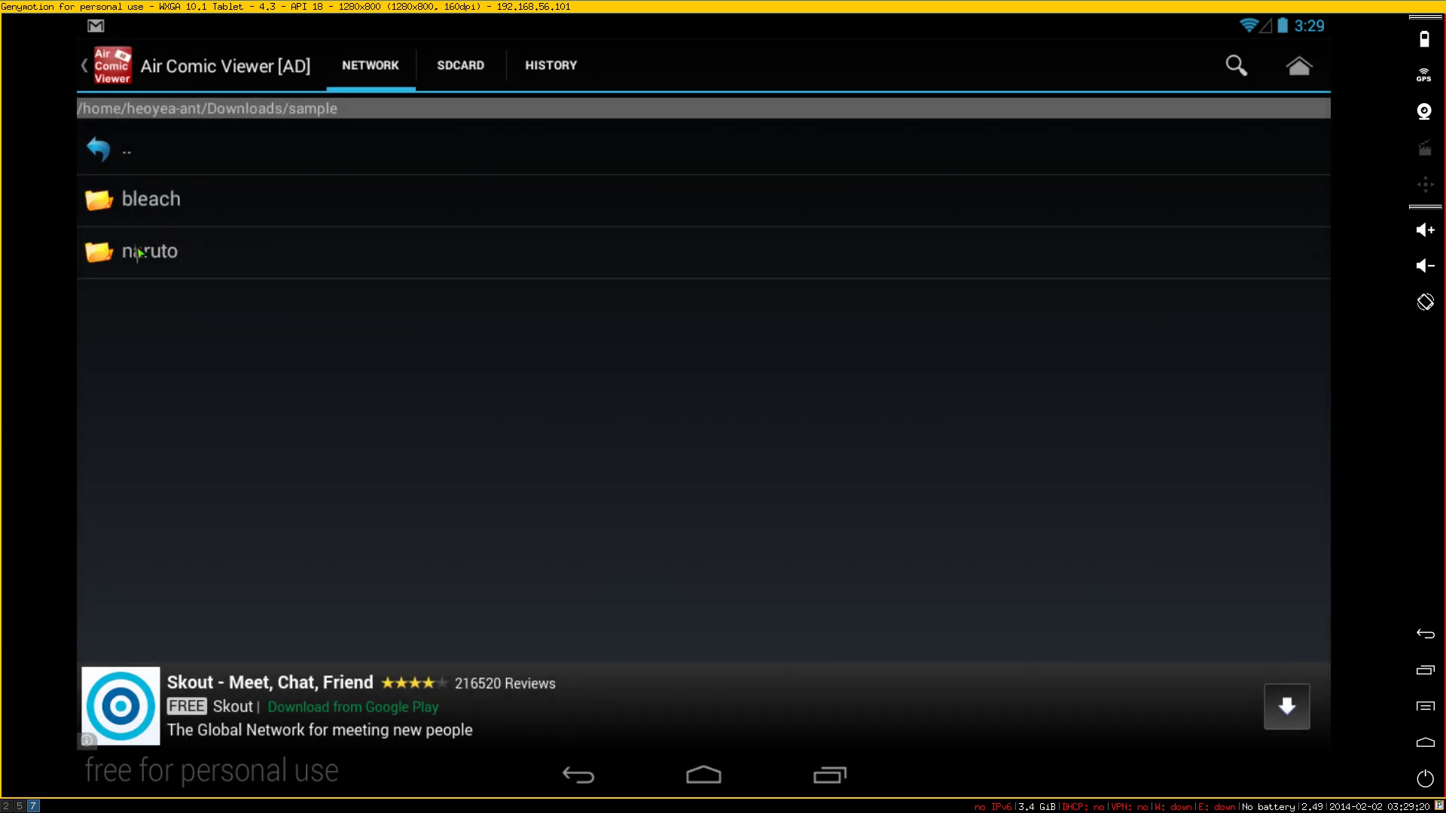
click(150, 217)
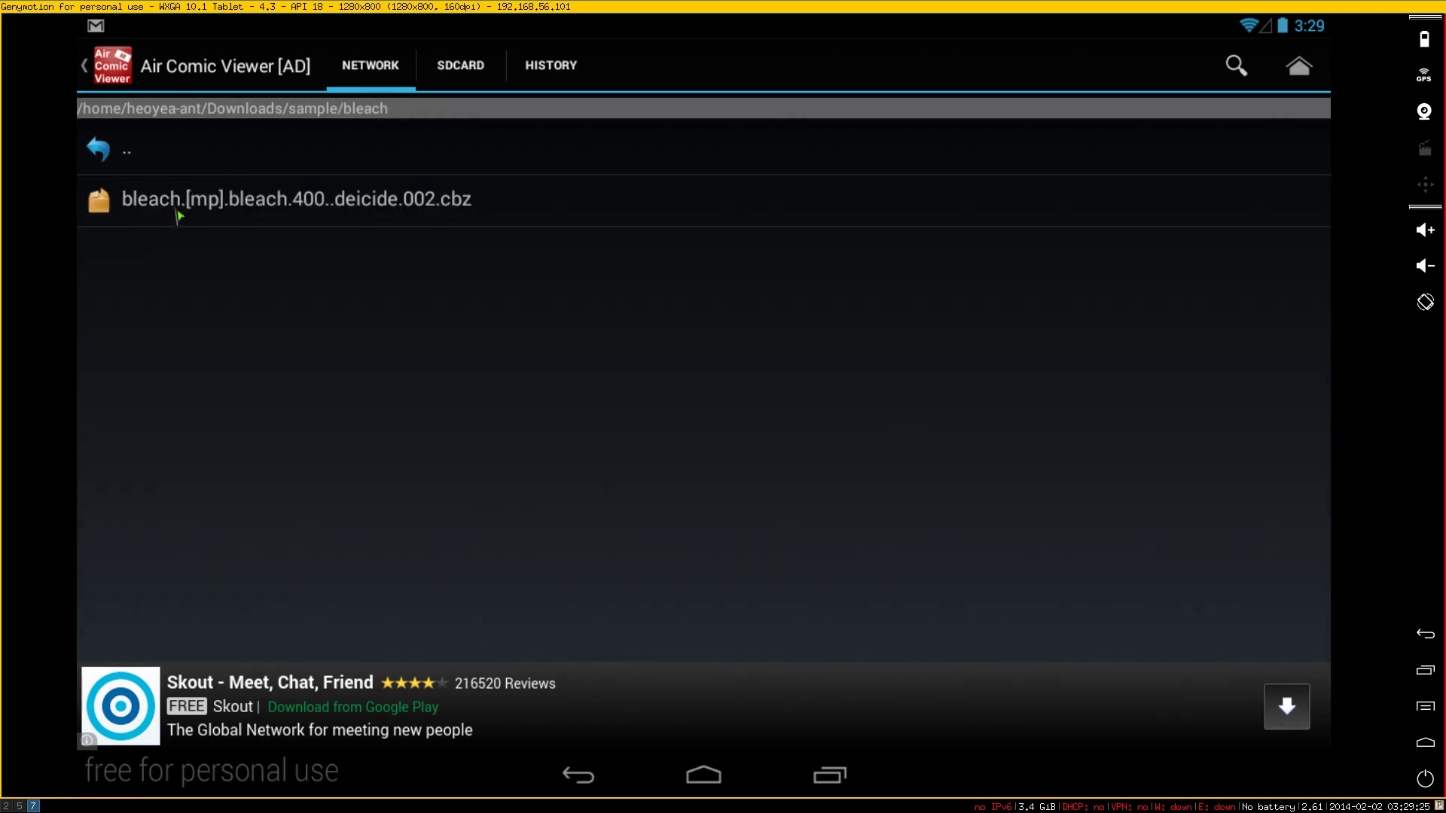
click(181, 218)
click(222, 215)
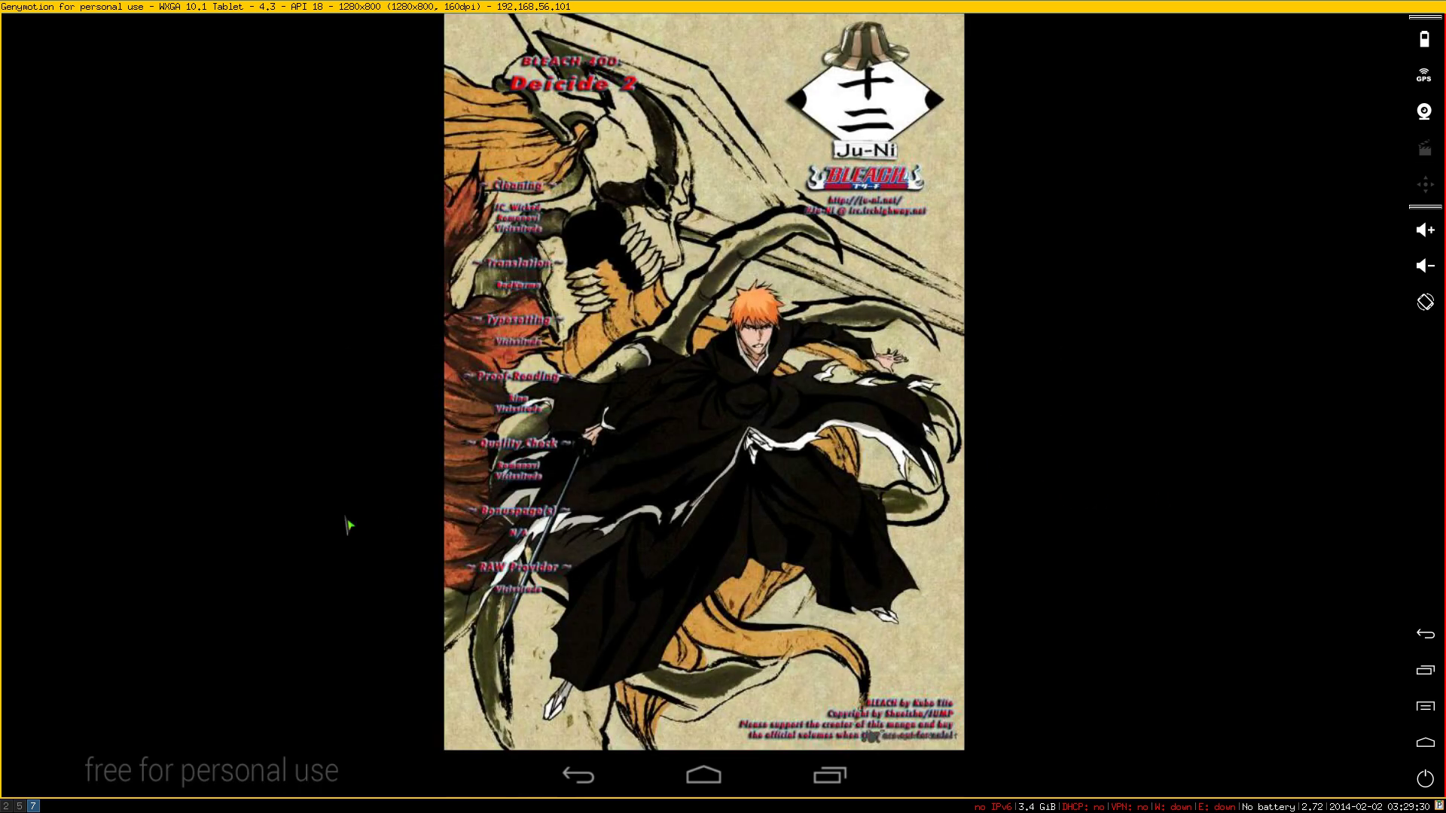
- Page through the first several pages of the Bleach chapter 400 archive
click(349, 525)
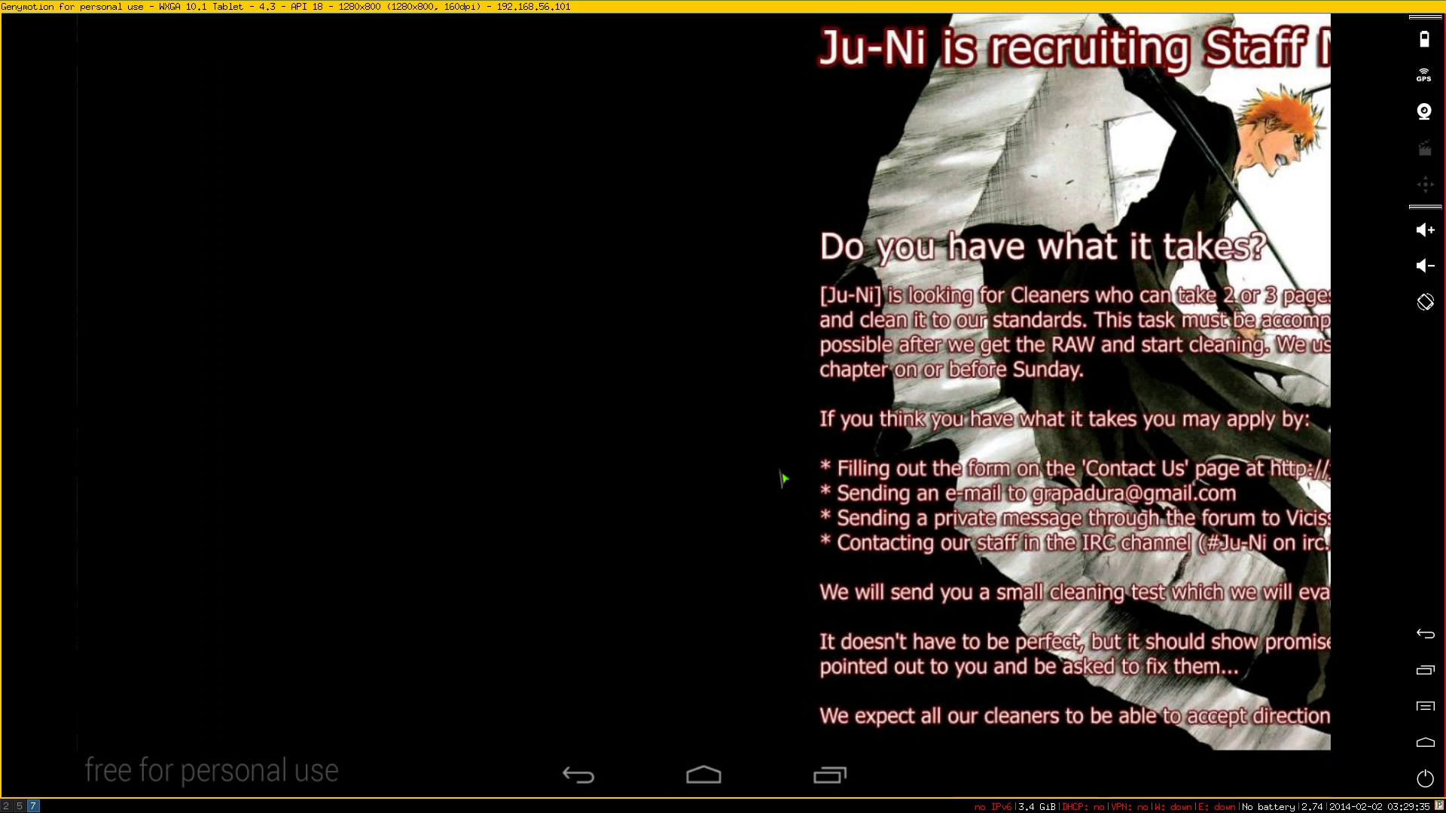
click(783, 478)
click(189, 494)
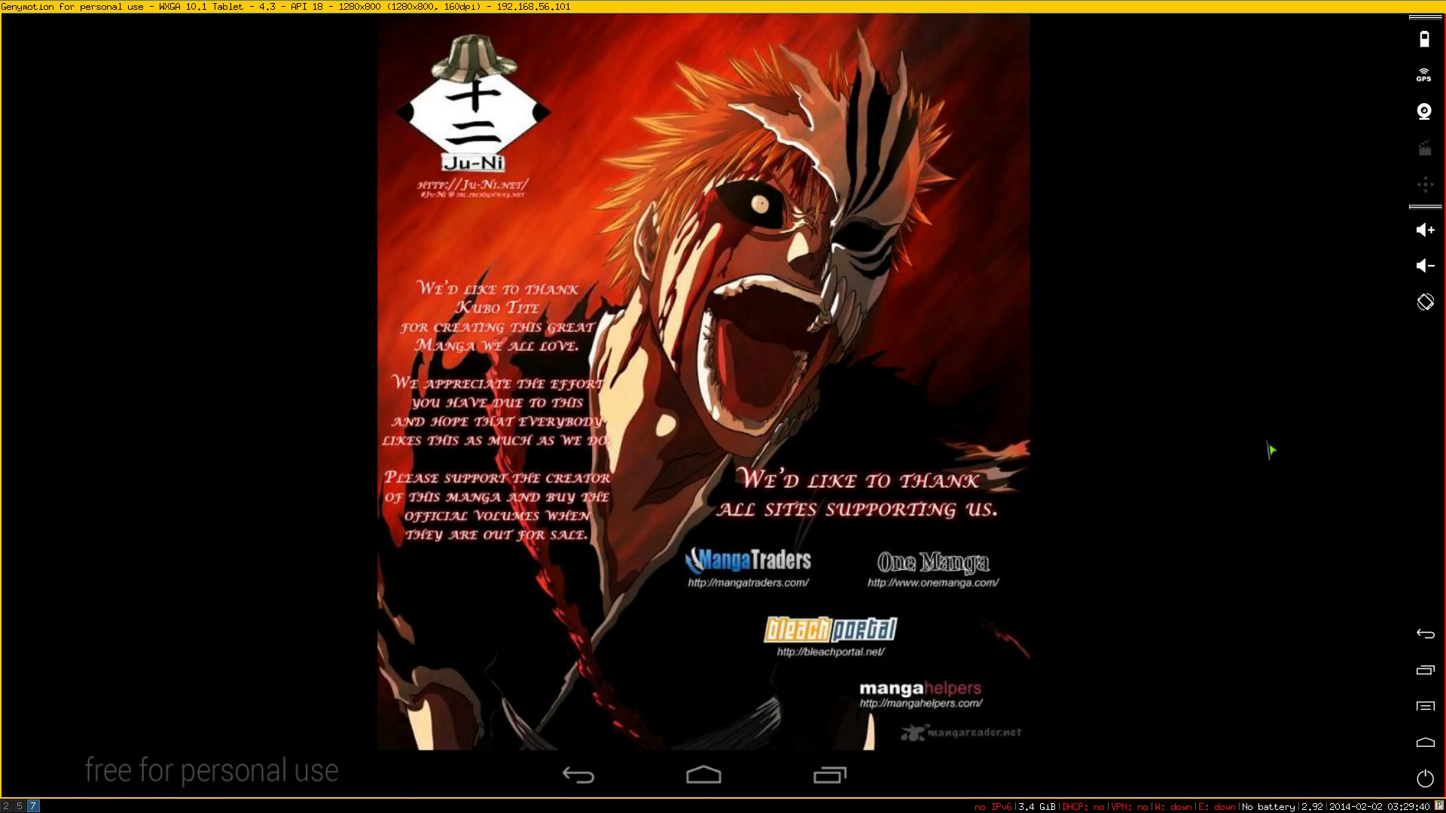
drag(1273, 448, 1268, 497)
drag(1125, 525, 836, 543)
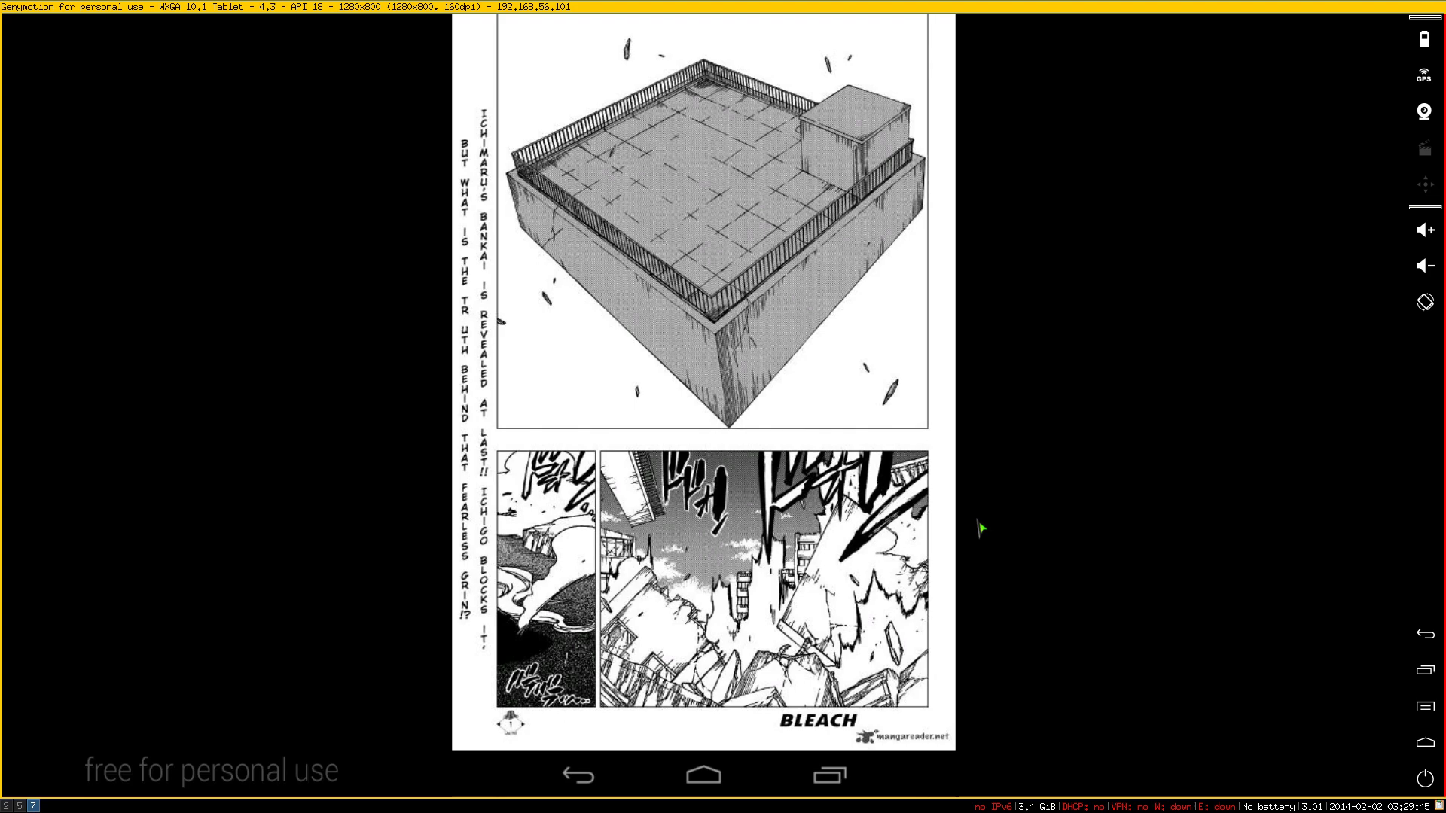
drag(981, 529, 810, 468)
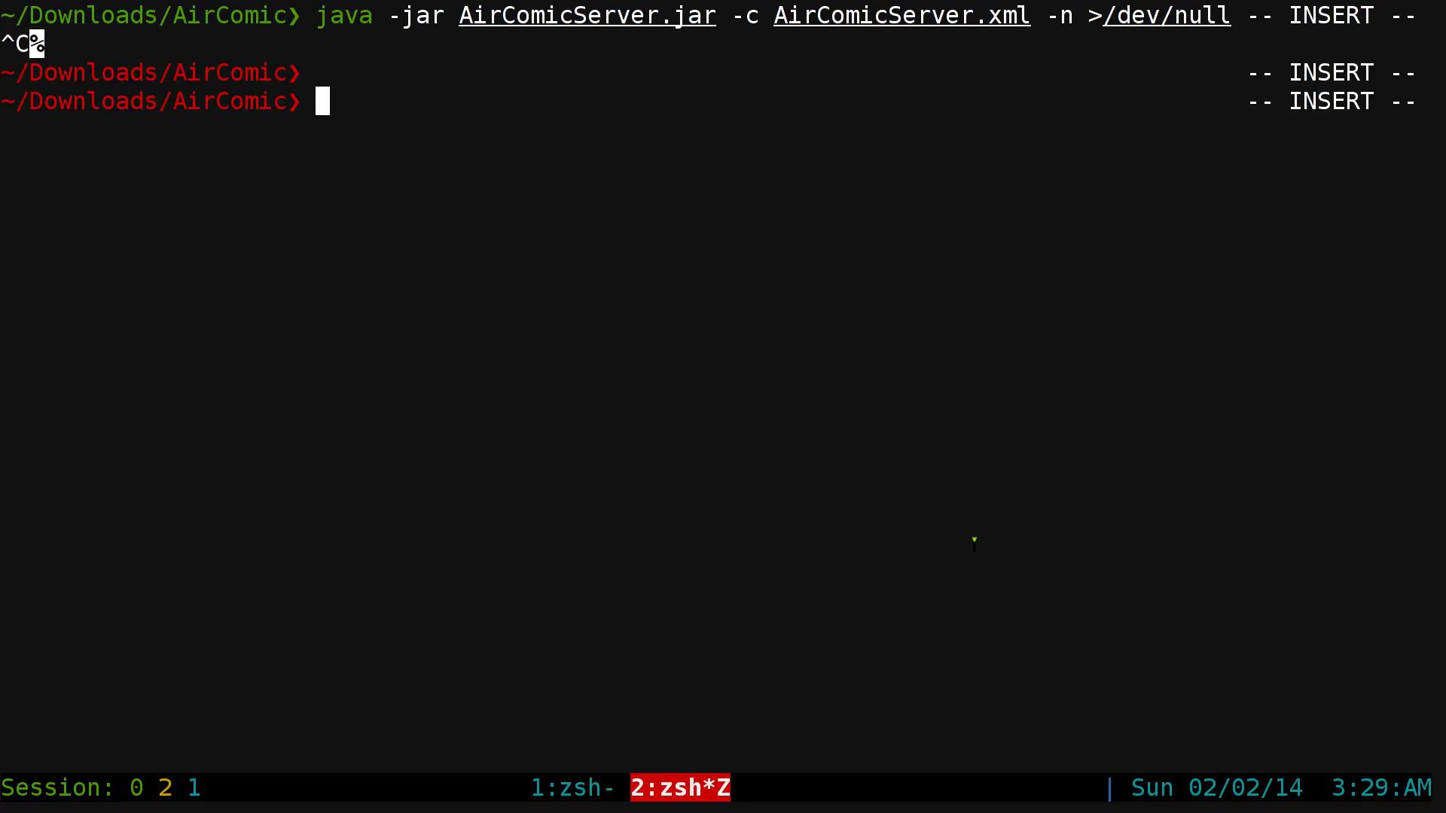
- Run the aircomicserver-kill alias and clear the terminal
key(ctrl+l)
text(kil)
key(BackSpace)
key(BackSpace)
key(BackSpace)
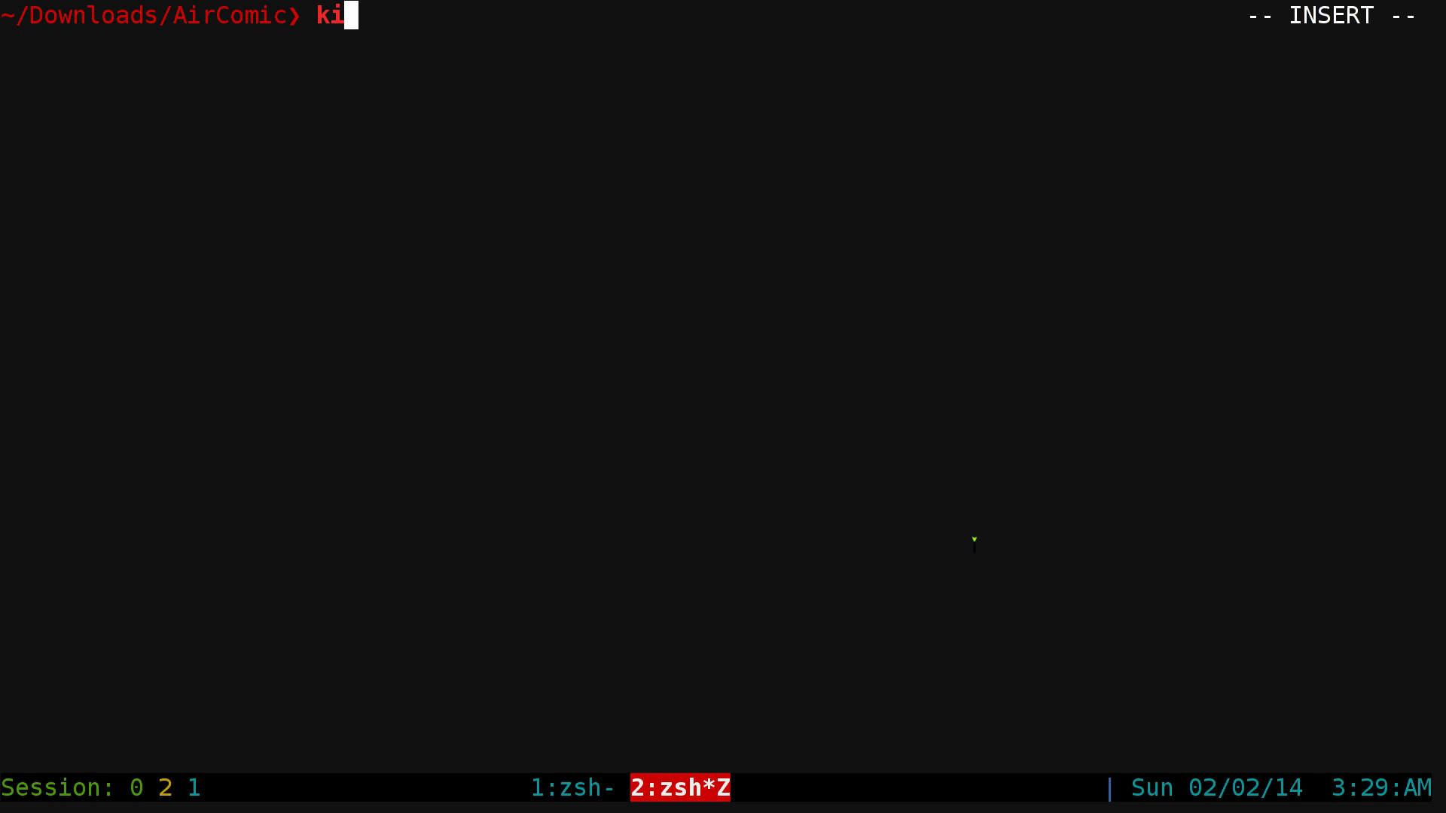
text(airco)
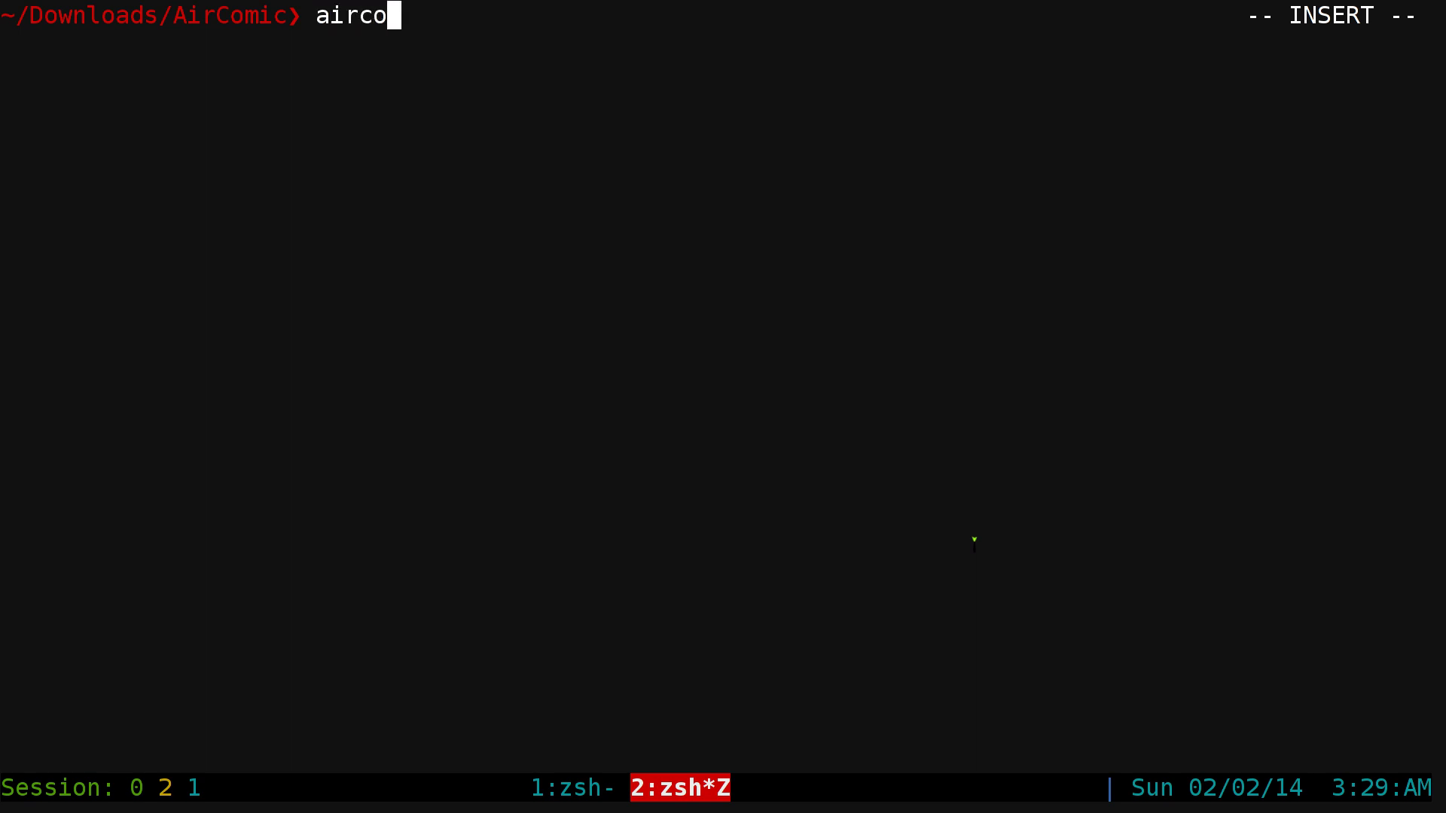
text(micserver-kill)
key(Return)
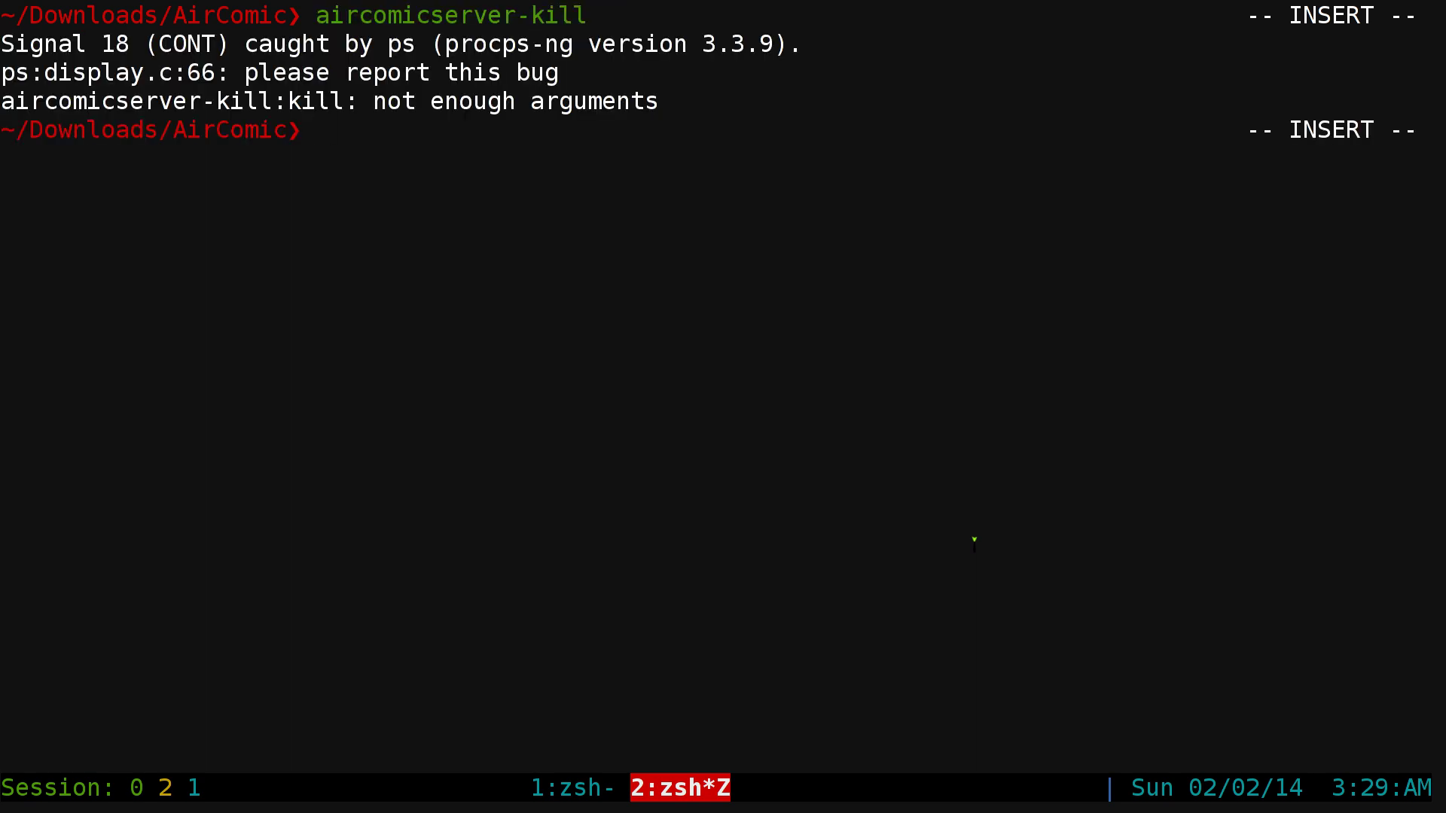
key(ctrl+l)
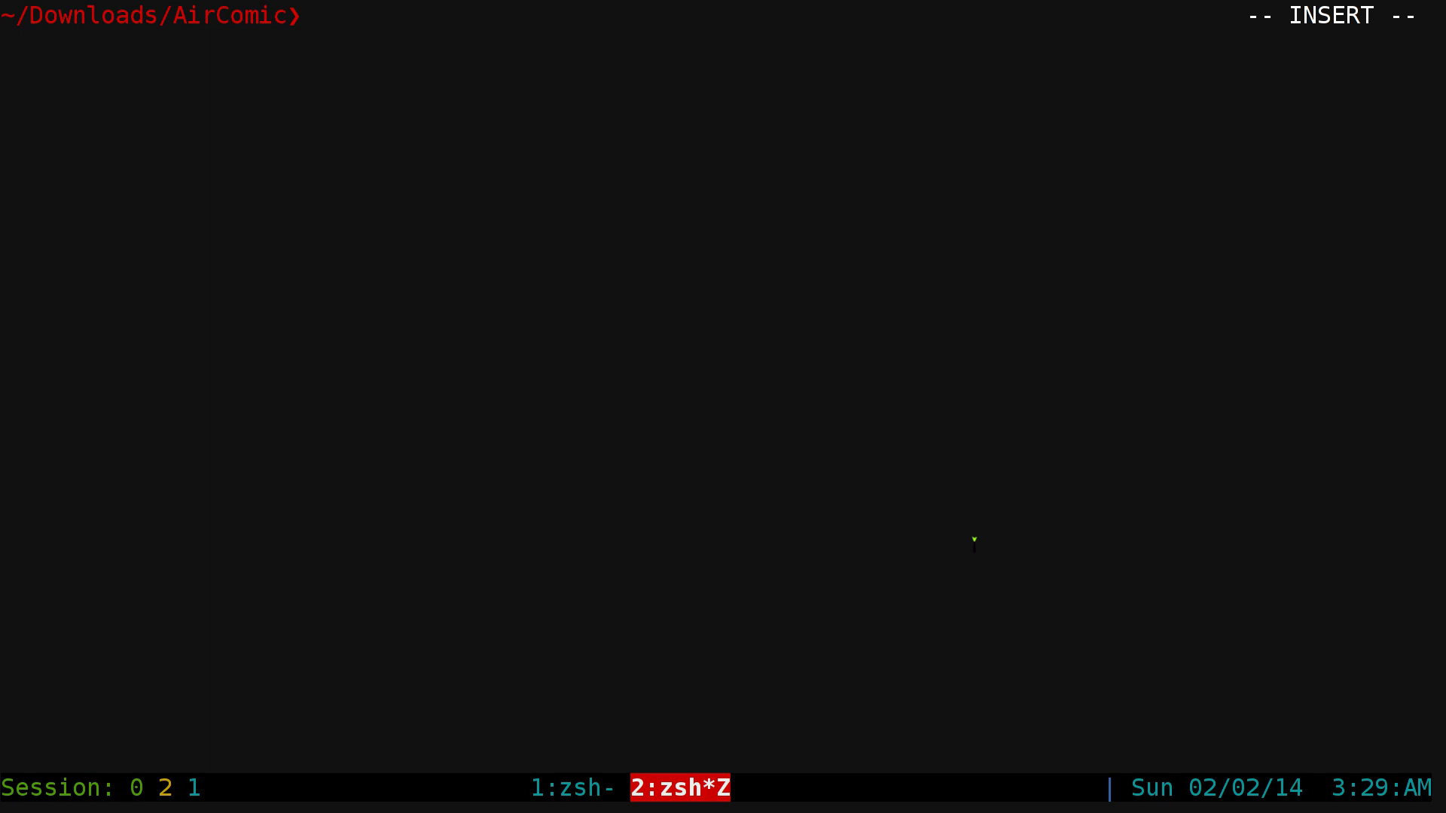
- In the aliases file, highlight the aircomicserver-kill and aircomicserver-gui definition lines
key(ctrl+z)
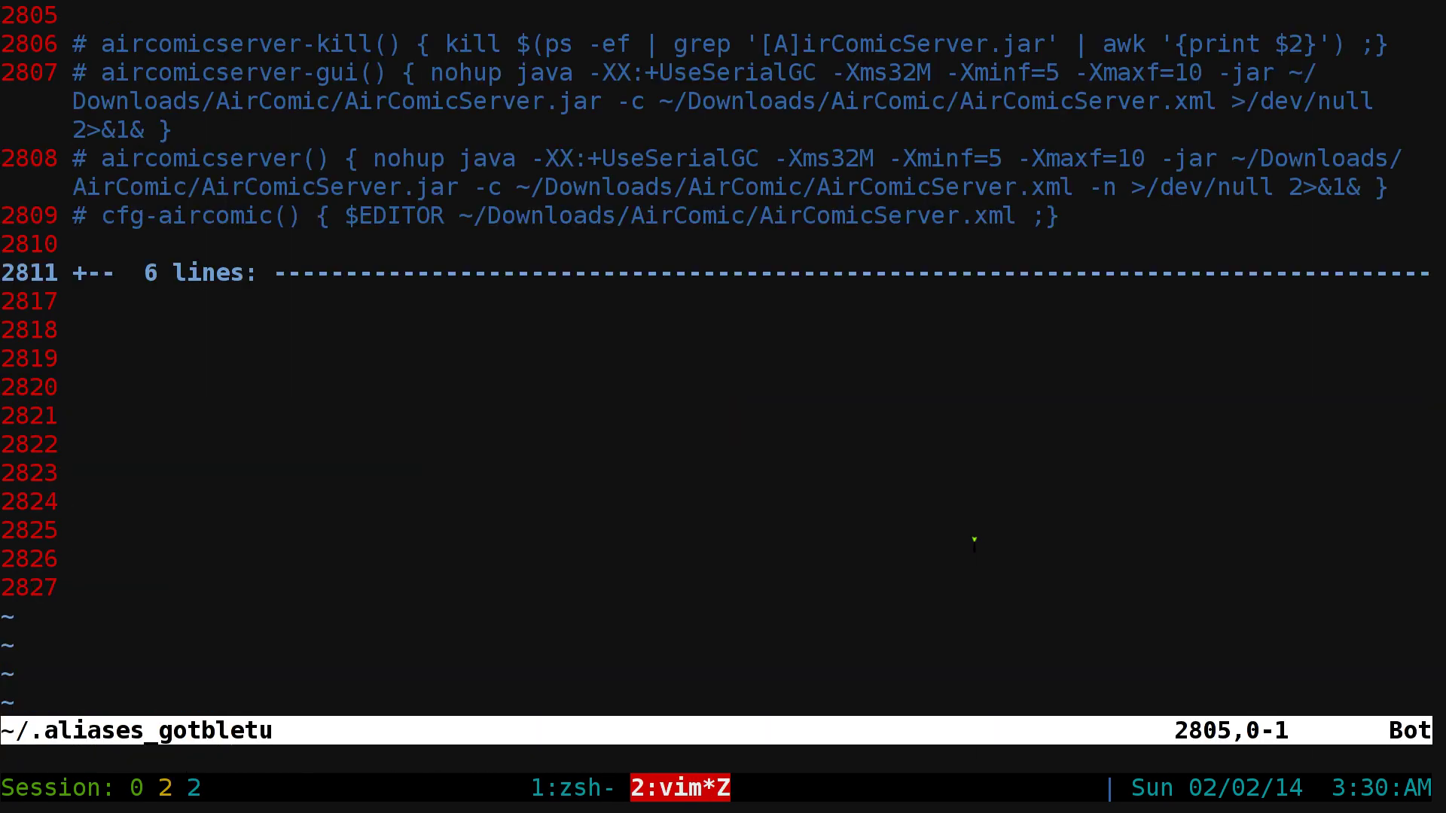
key(j)
key(shift+v)
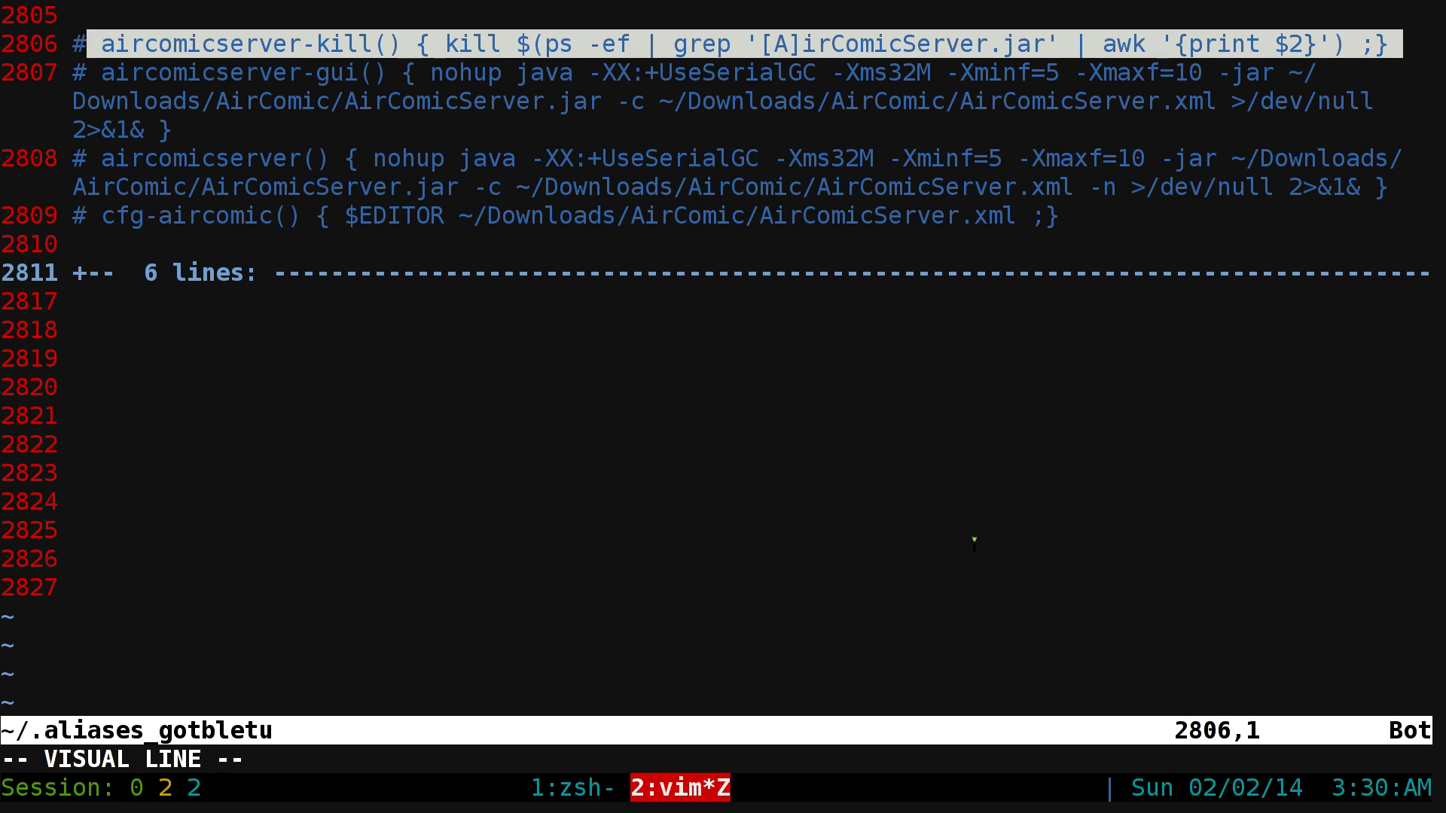
key(Escape)
key(j)
key(shift+v)
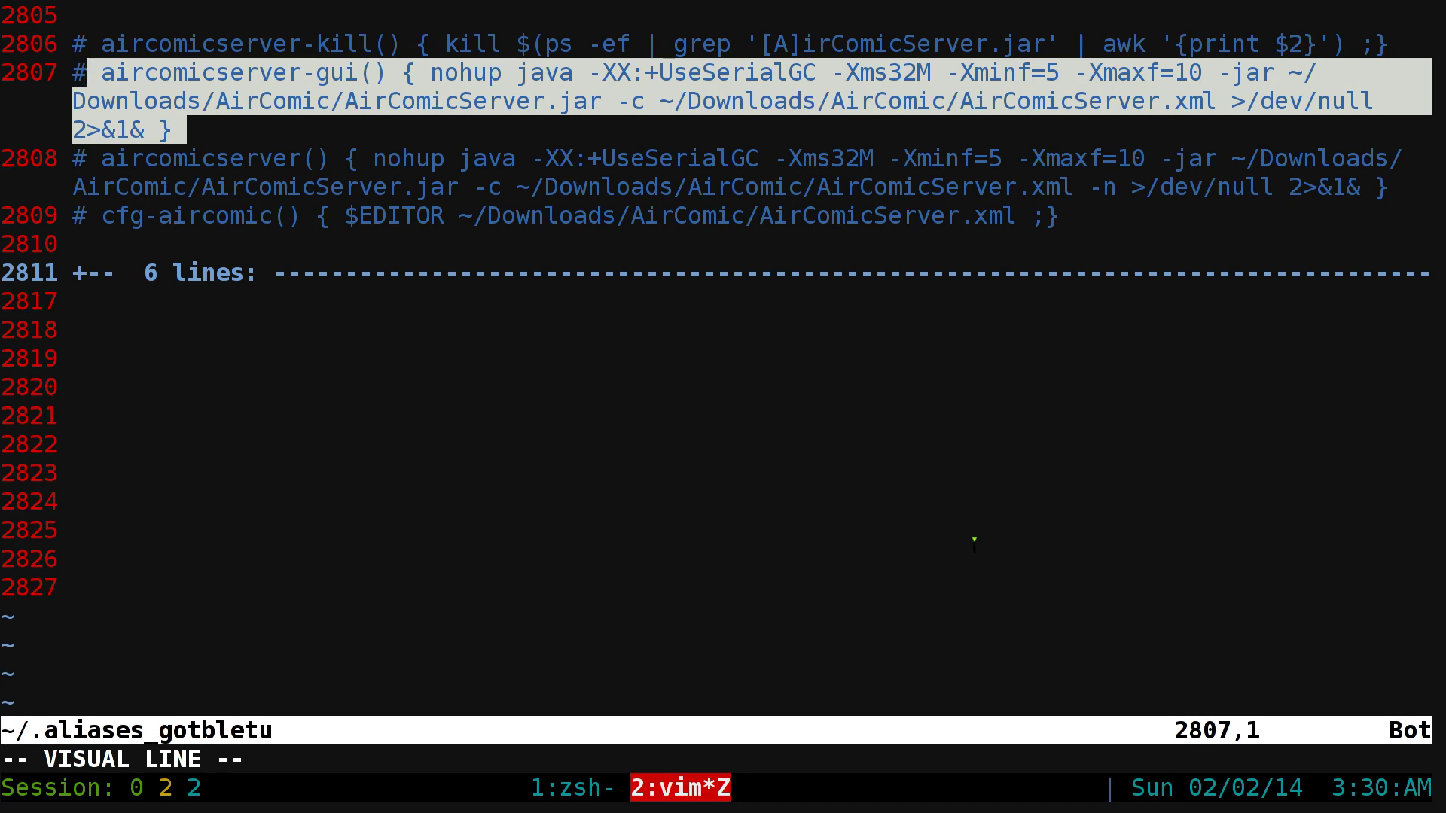
- Split a new tmux shell pane above the editor, zoom it full window and clear it
key(ctrl+b)
key(quotedbl)
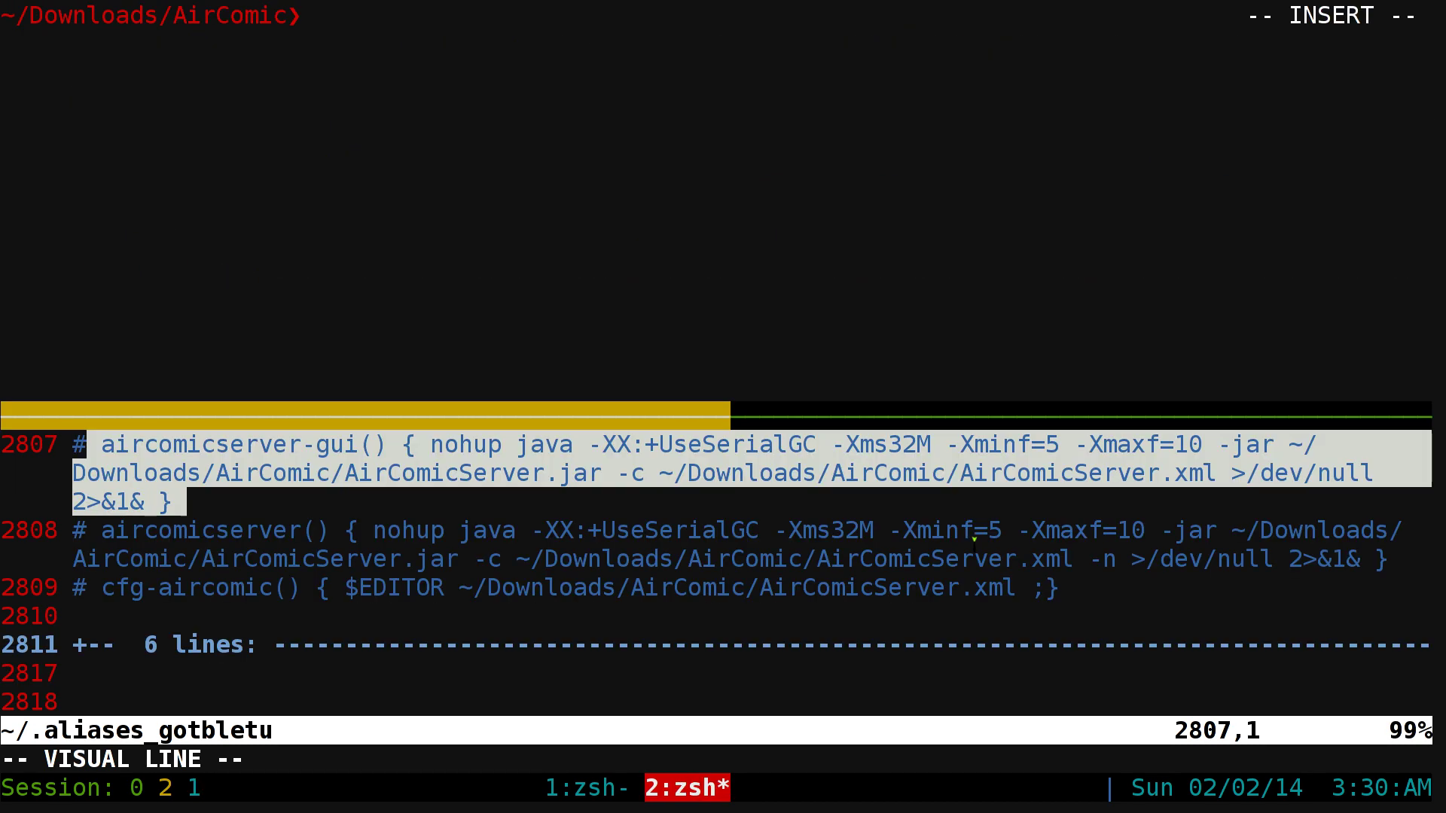
key(ctrl+b)
key(z)
key(ctrl+l)
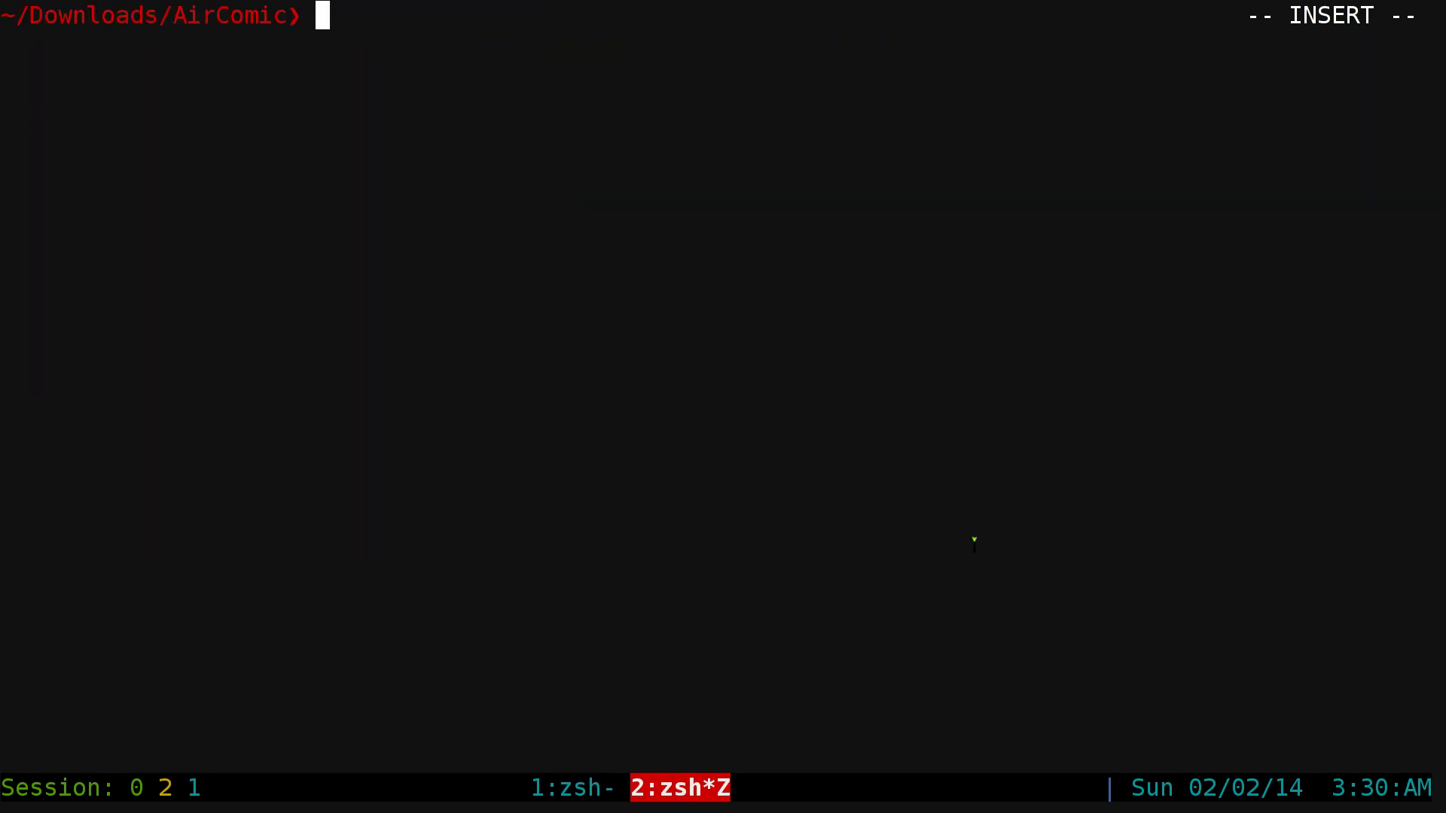
- Scroll to FAQ item 3 and highlight the low-memory java command (-XX:+UseSerialGC -Xms32M)
key(super+5)
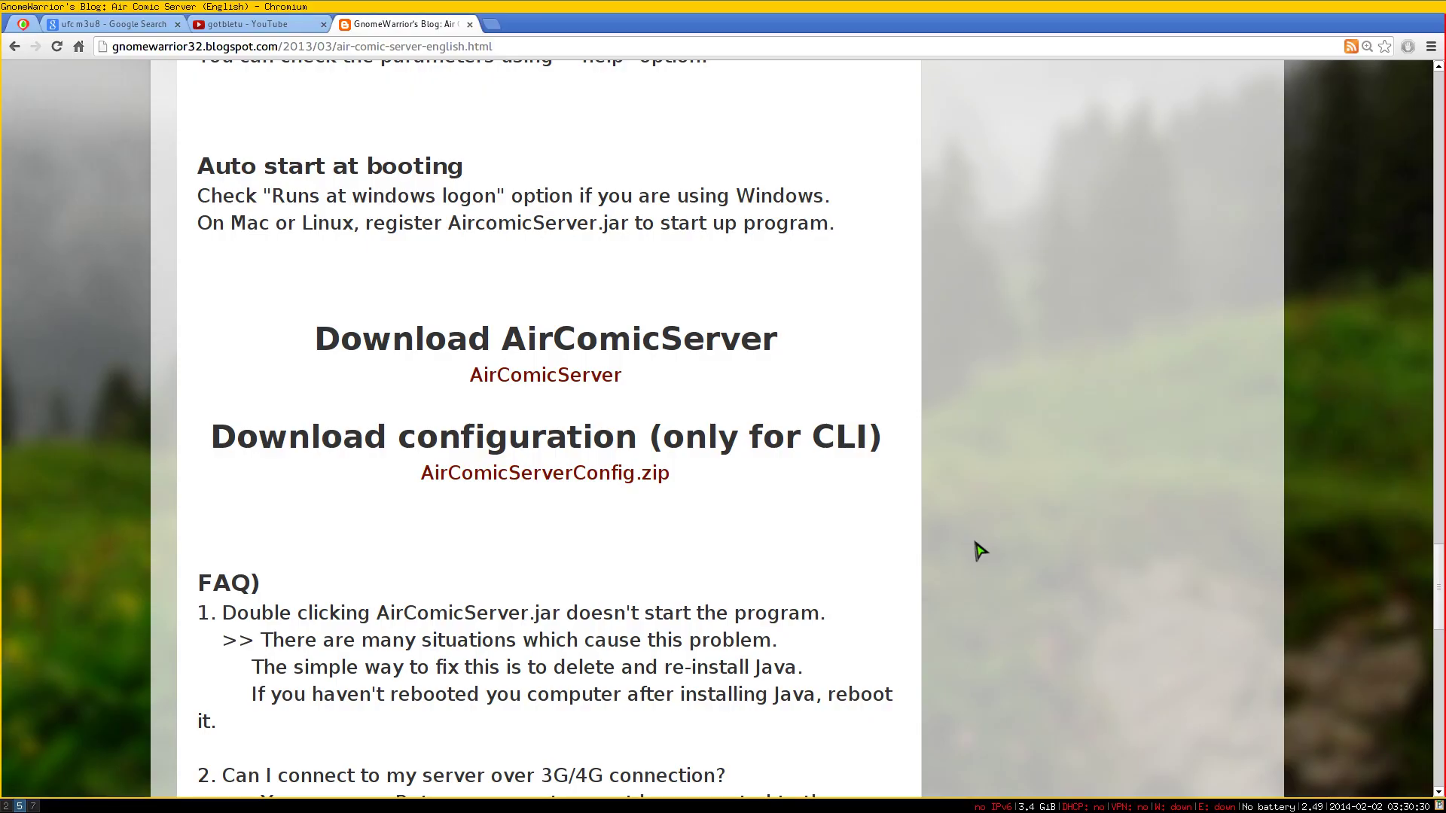
scroll(833, 517, down, 8)
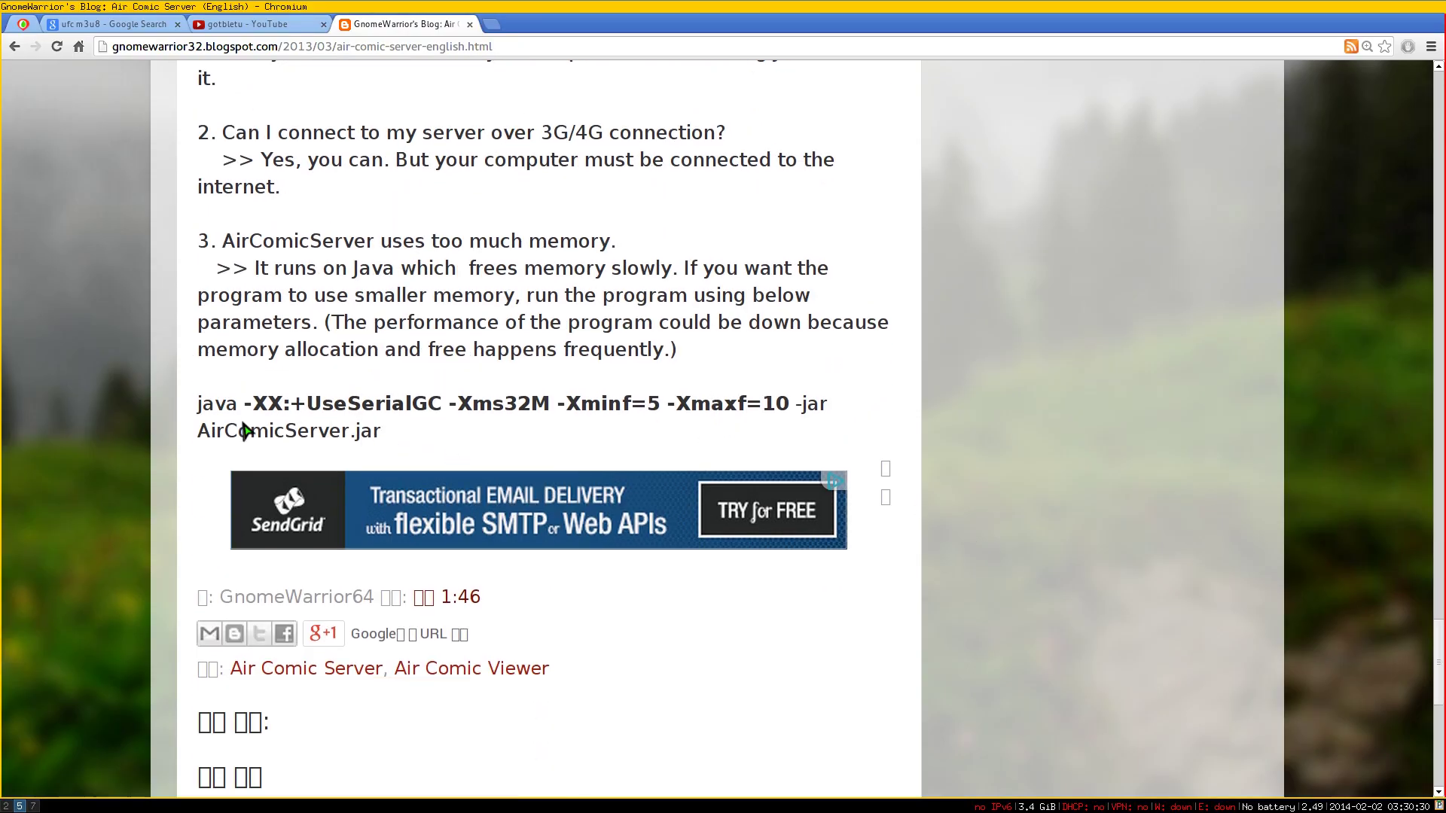
drag(196, 406, 788, 407)
click(577, 410)
- Back in tmux, unzoom the layout, then focus and zoom the Vim pane
key(super+2)
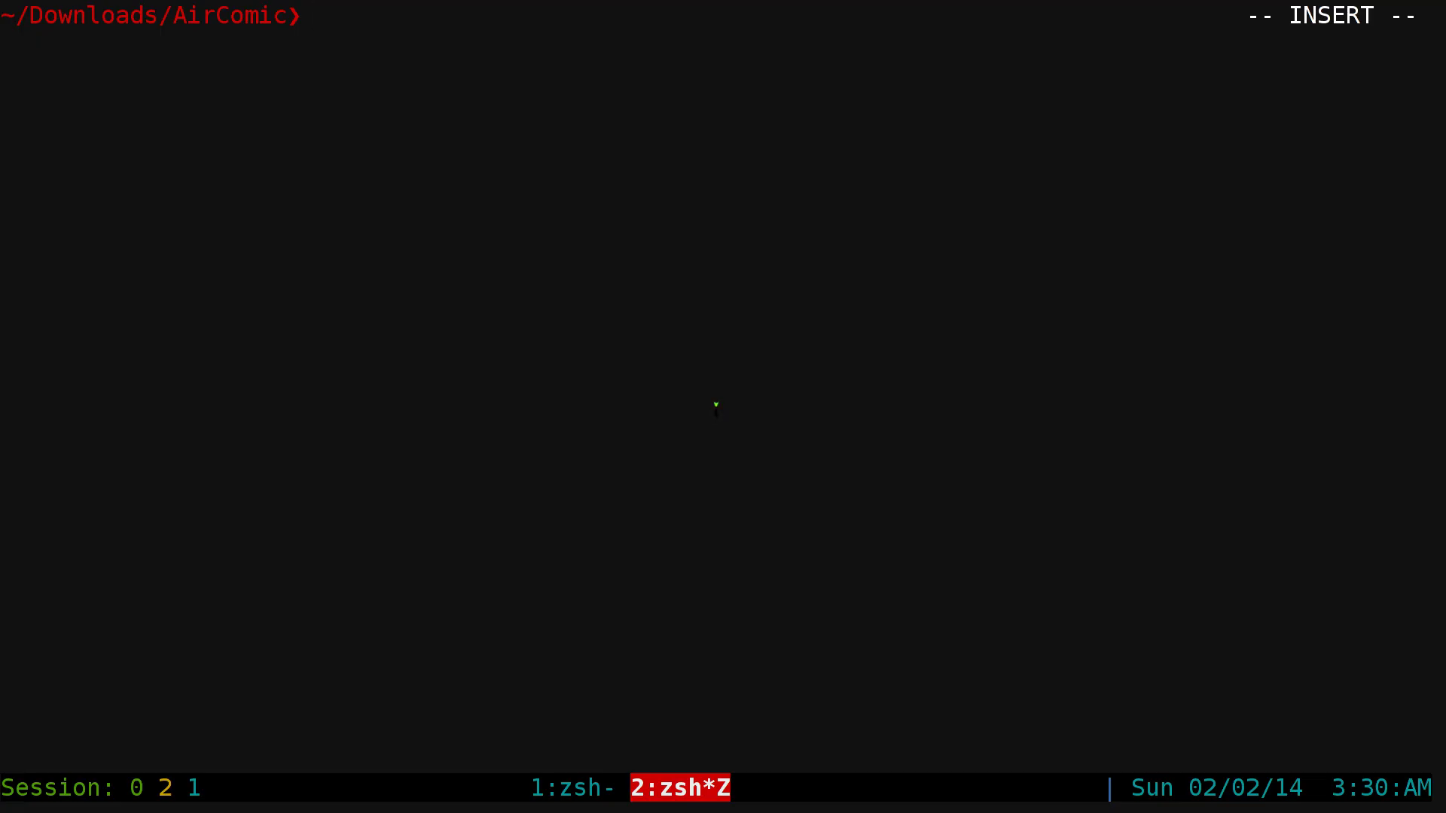
key(ctrl+a)
key(z)
key(ctrl+a)
key(Down)
key(ctrl+a)
key(z)
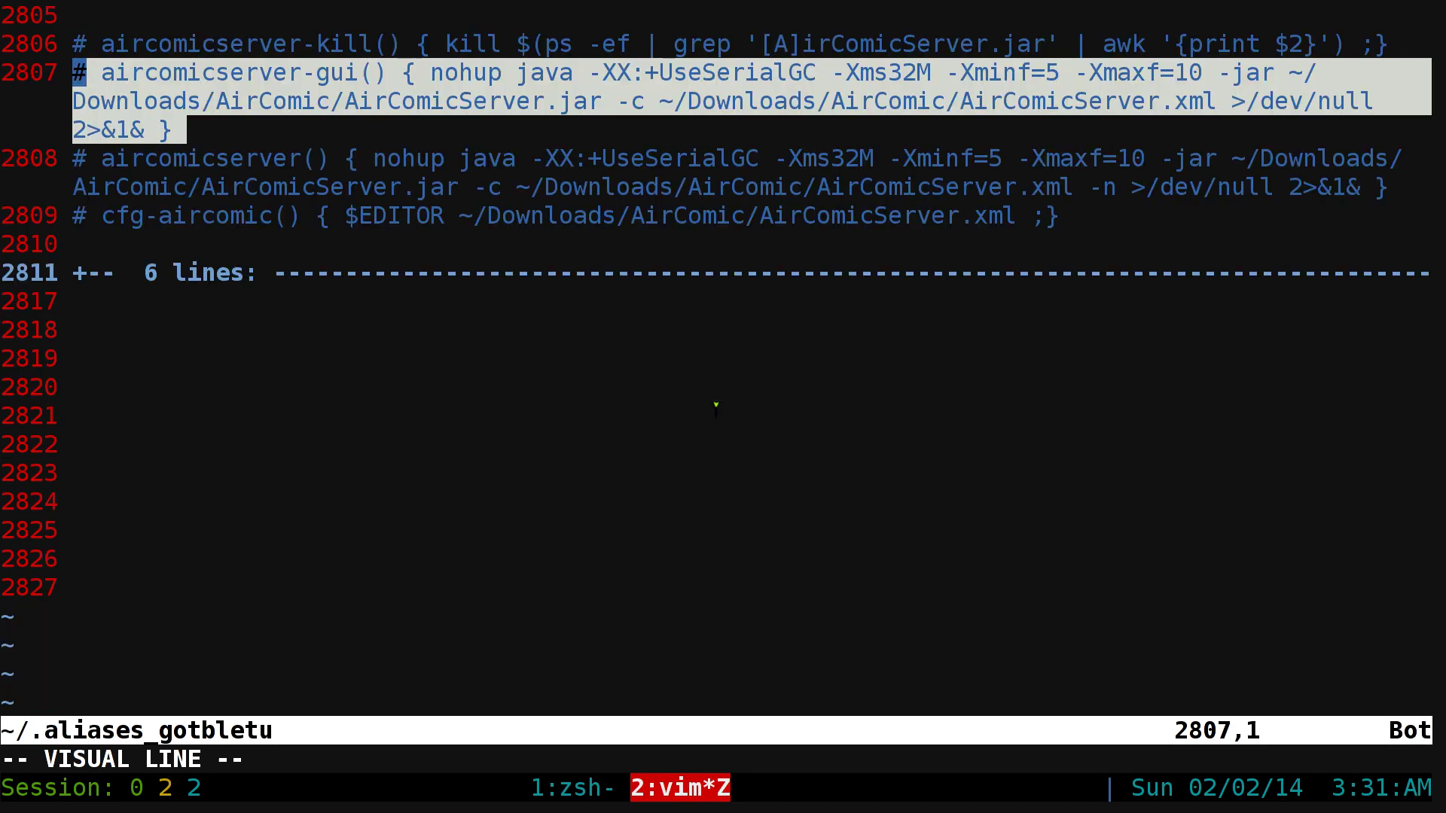
- Highlight the aircomicserver-gui definition on line 2807
key(j)
key(k)
key(k)
key(Escape)
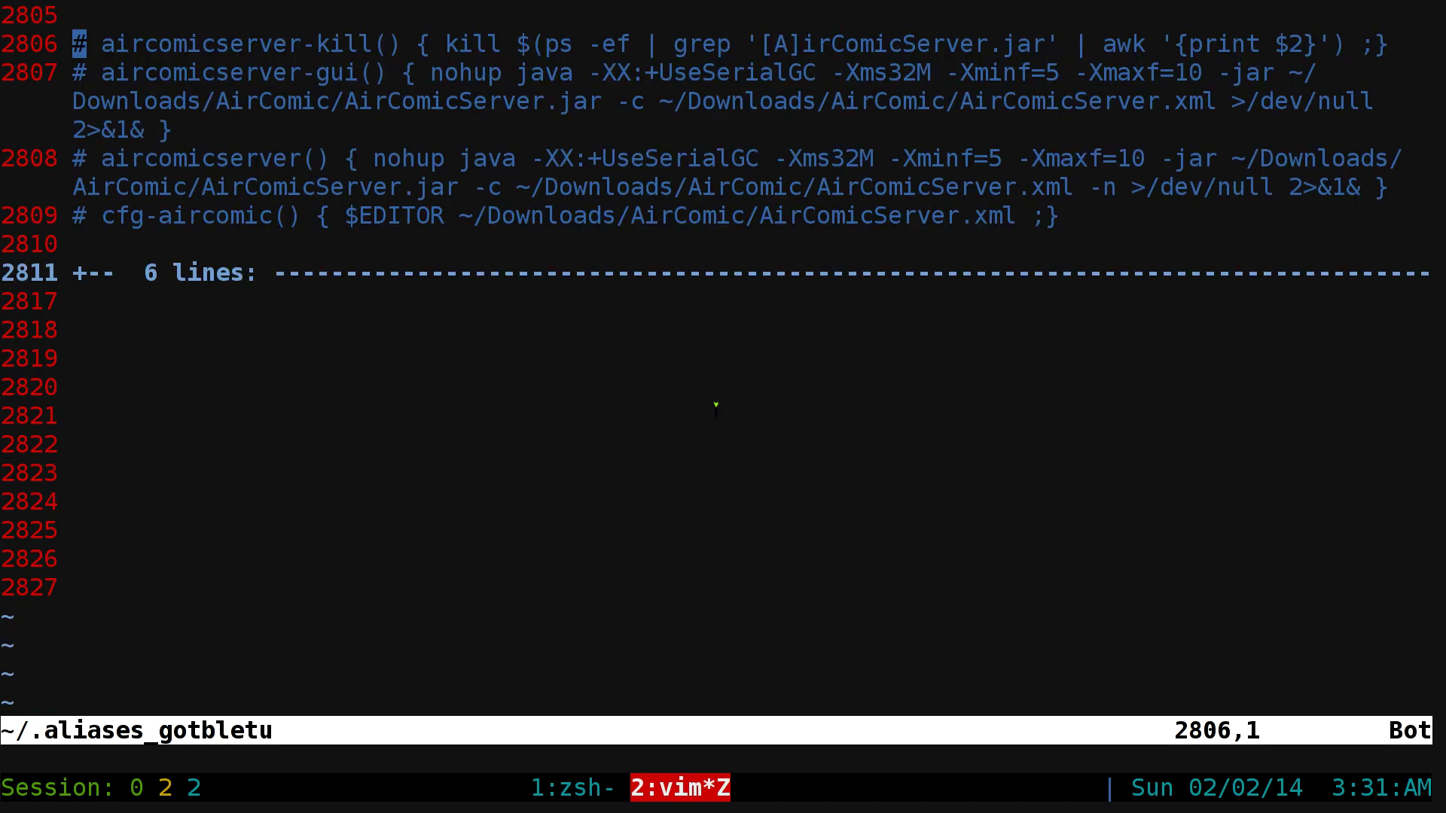
key(j)
key($)
key(0)
key(shift+v)
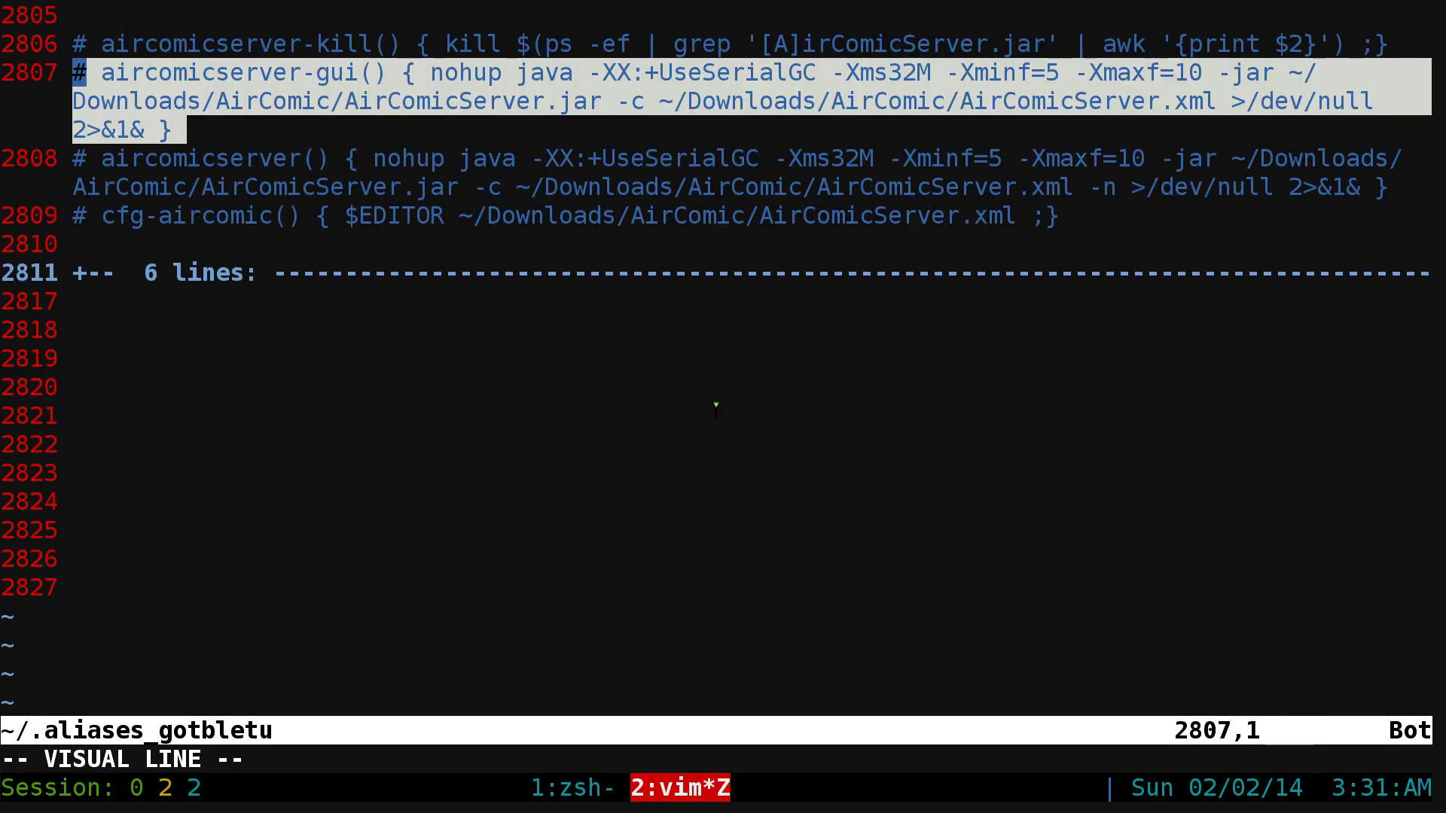
key(Escape)
- Highlight the aircomicserver and cfg-aircomic definition lines in turn, then clear the marking
key(j)
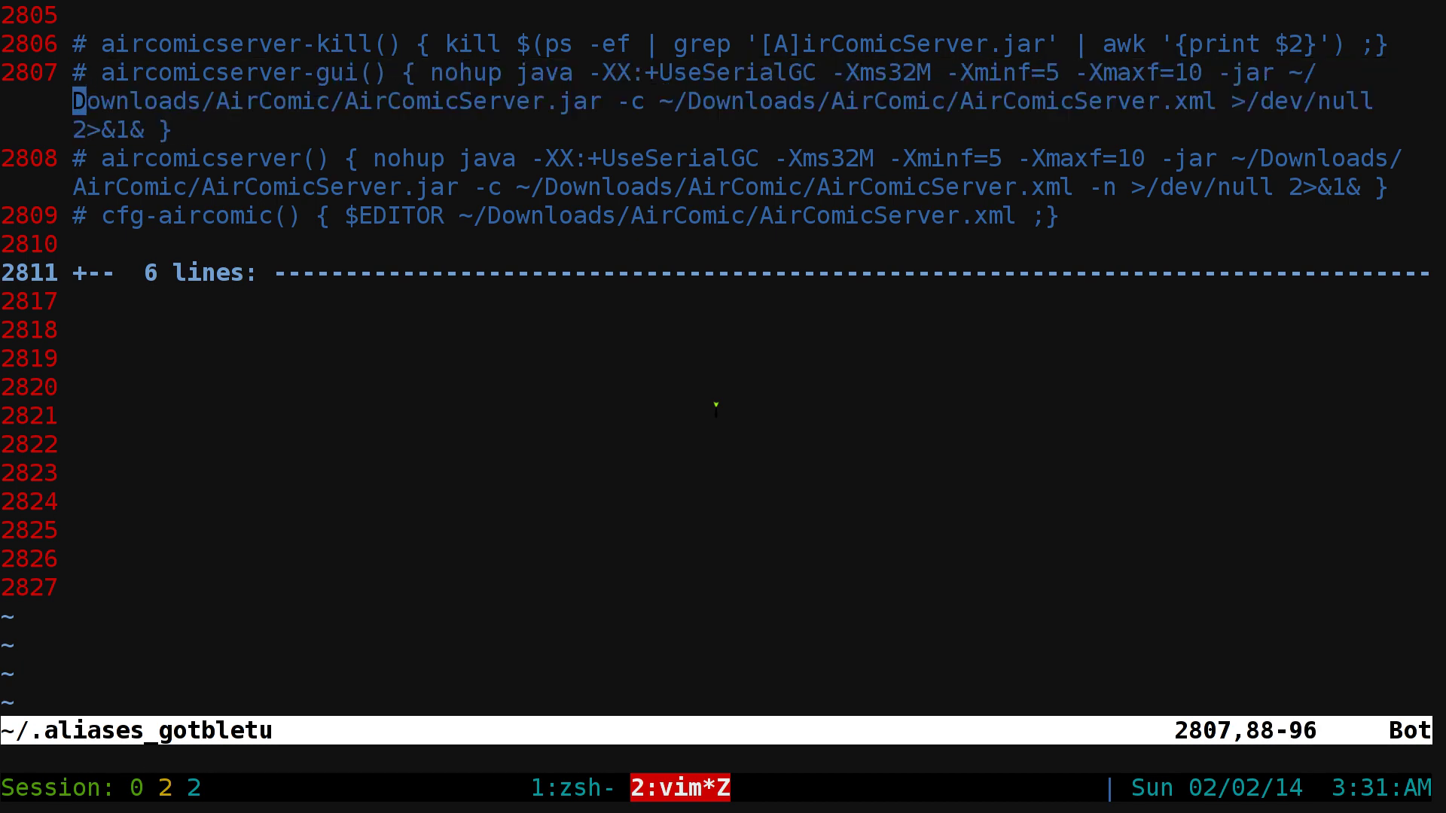
key(j)
key(j)
key(shift+v)
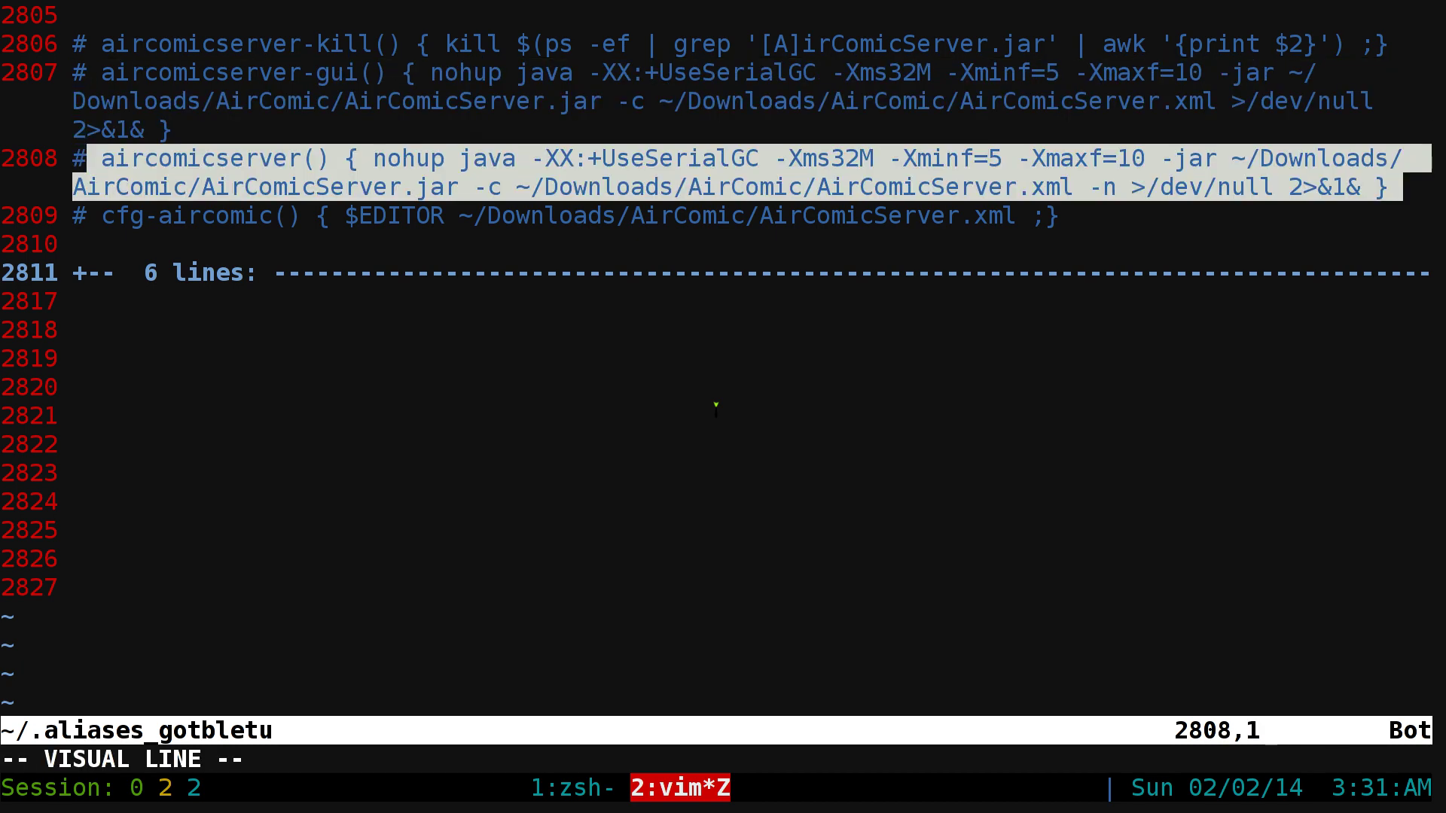
key(Escape)
key(j)
key(j)
key(shift+v)
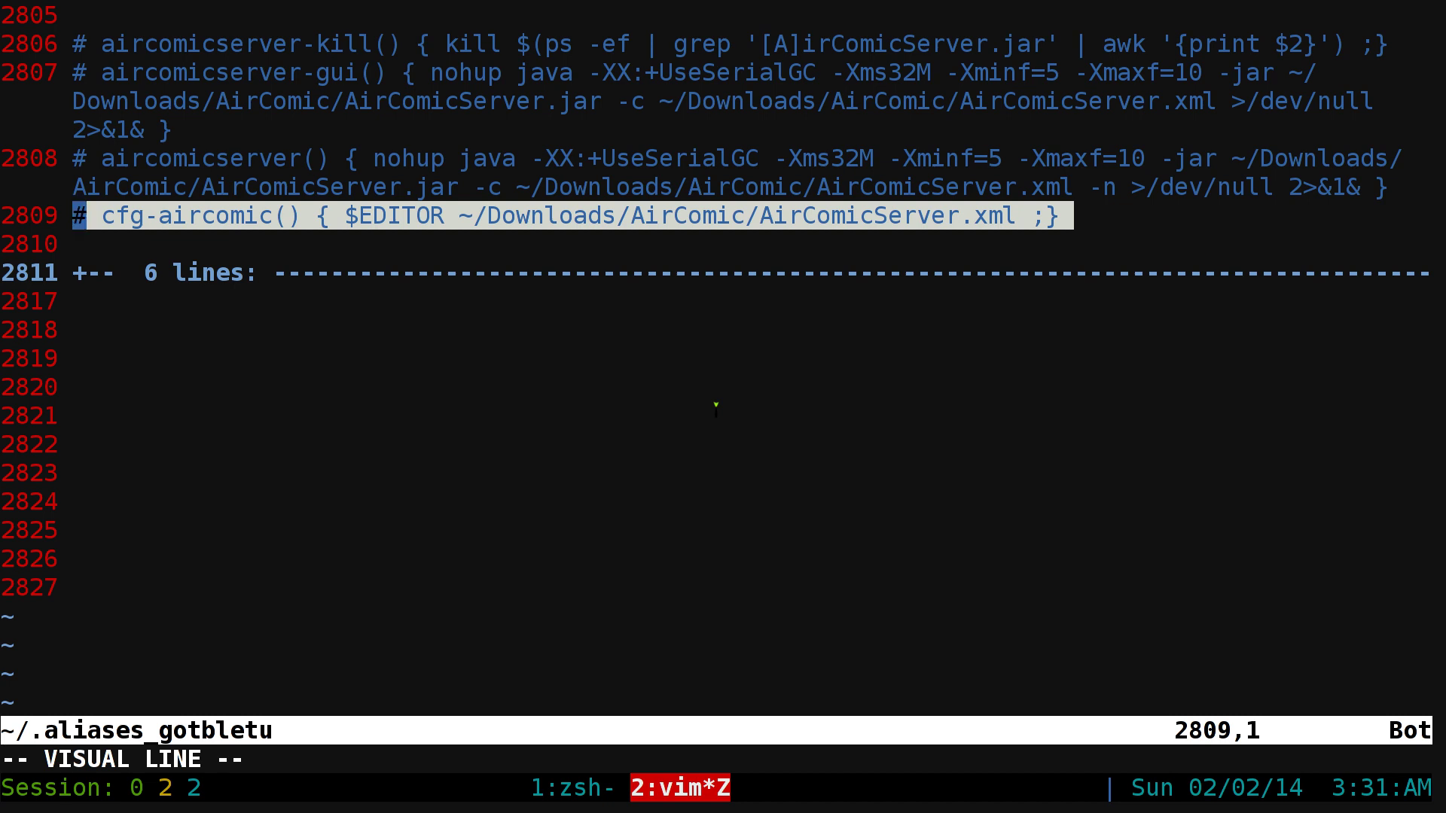
key(Escape)
text(:q)
key(Return)
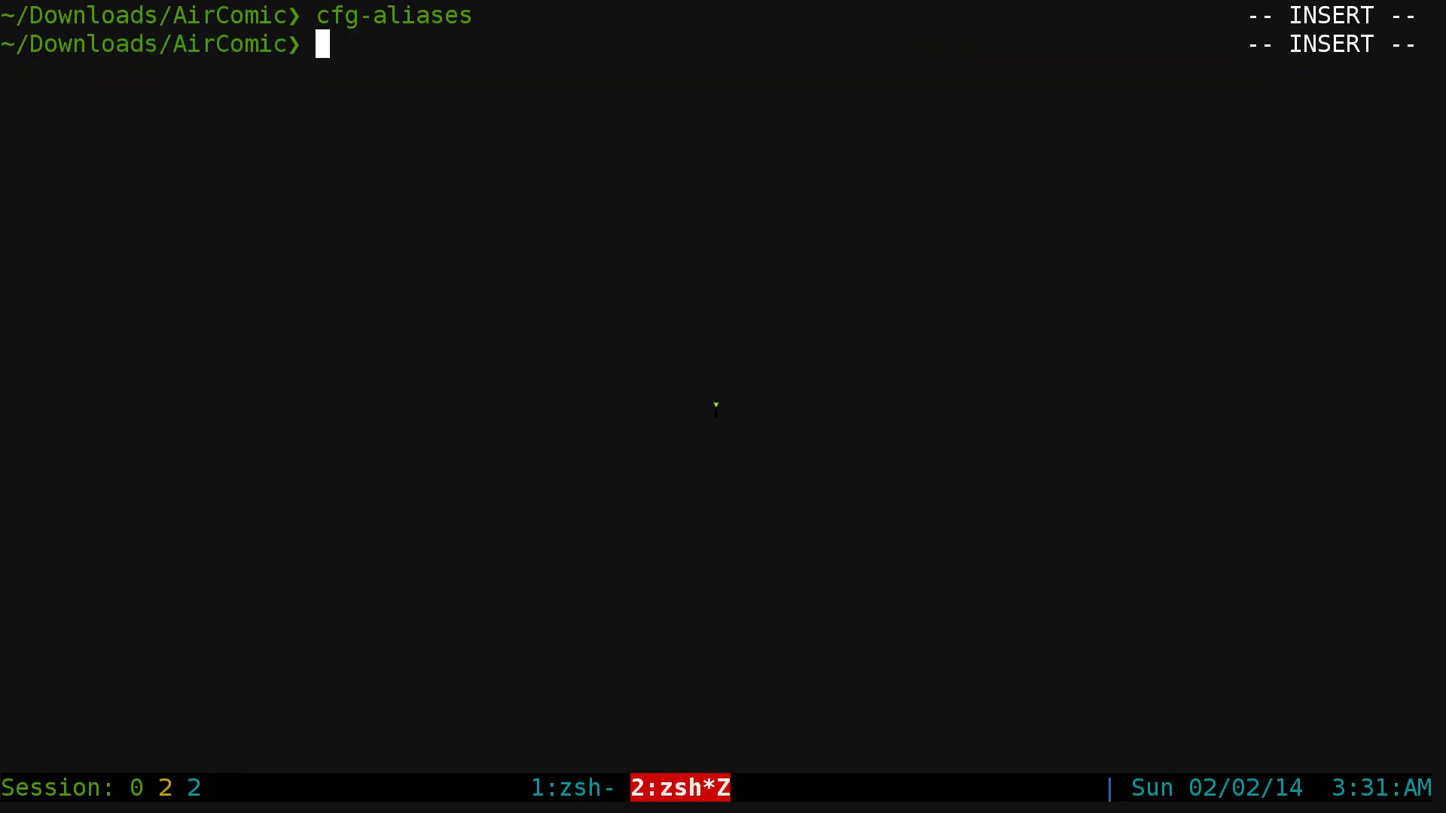